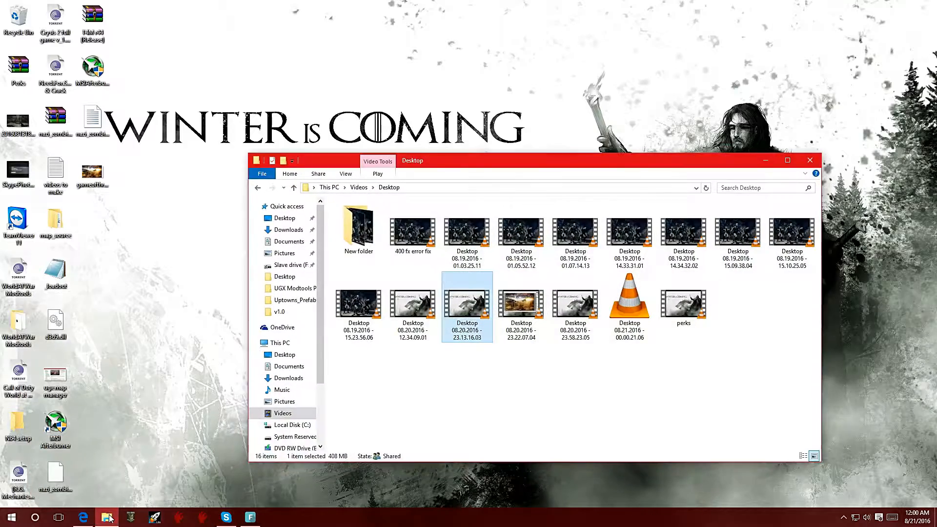
View the example thumbnails vegetaMsi, fxpart1 and benchmarksom in the "new xports" folder under Pictures, then close the folder
click(284, 402)
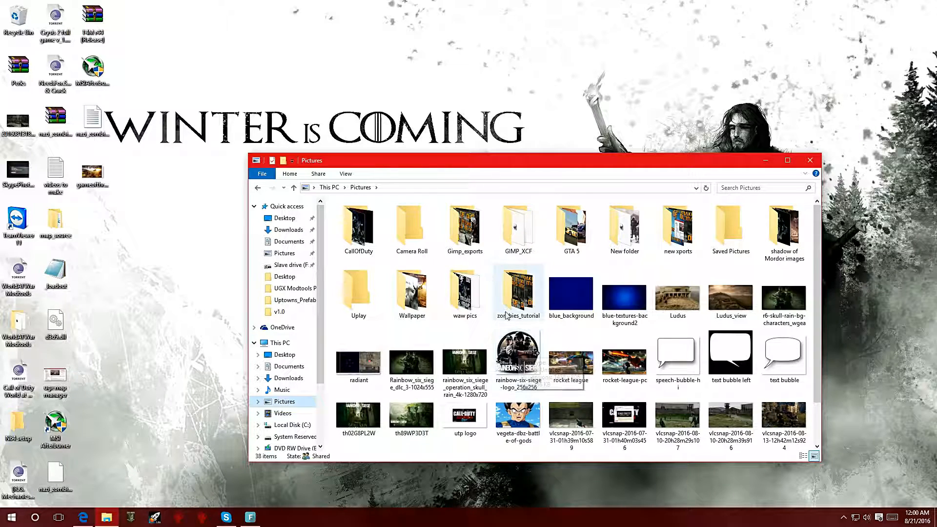
double_click(678, 229)
double_click(735, 261)
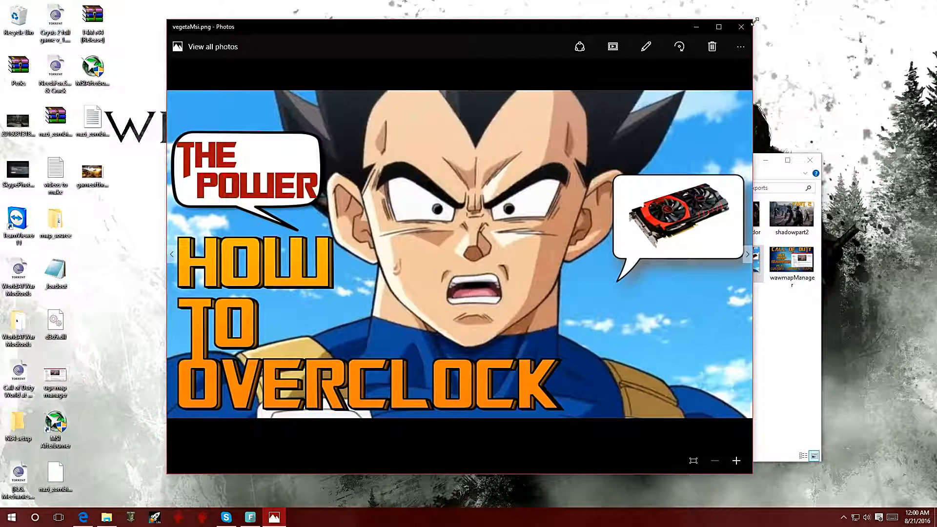
click(740, 27)
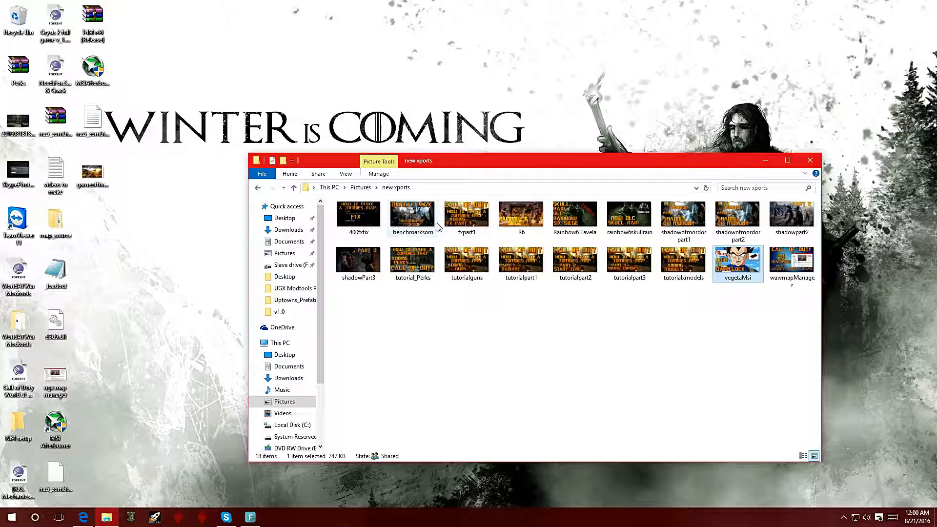
double_click(453, 217)
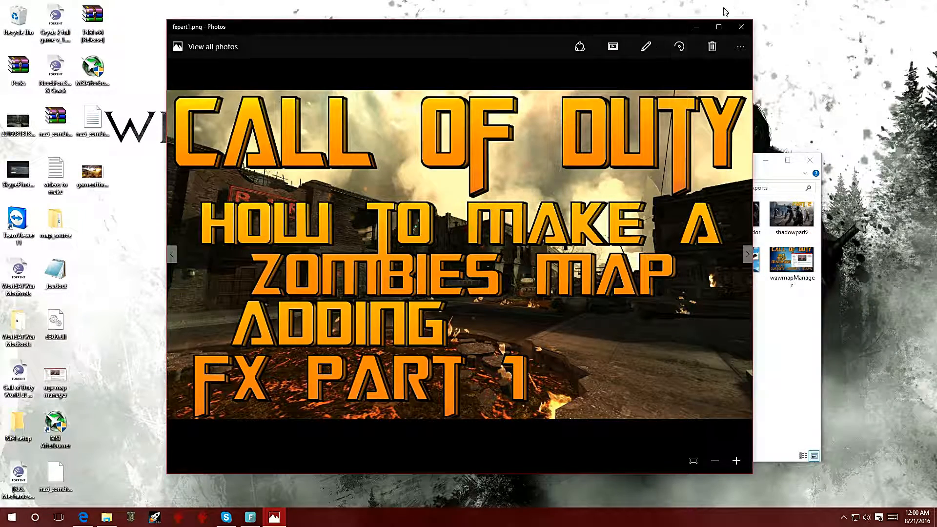
click(740, 27)
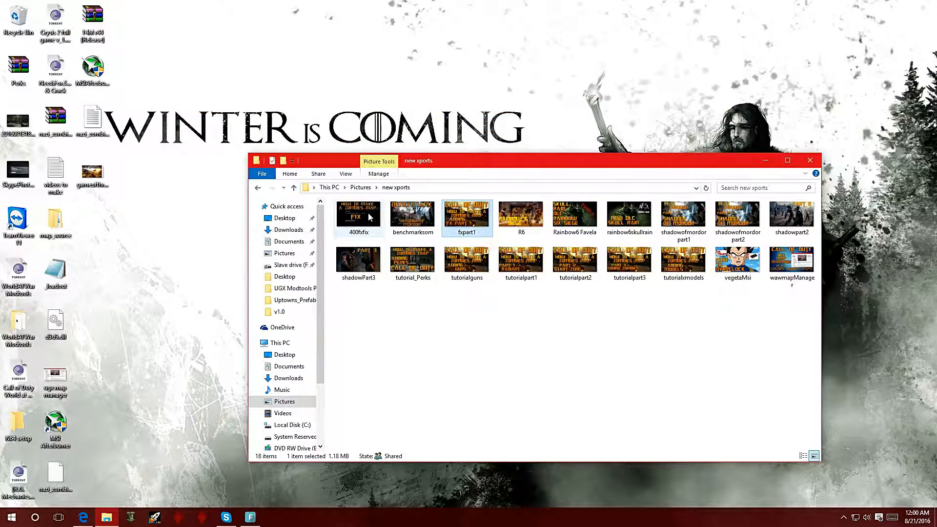
double_click(413, 221)
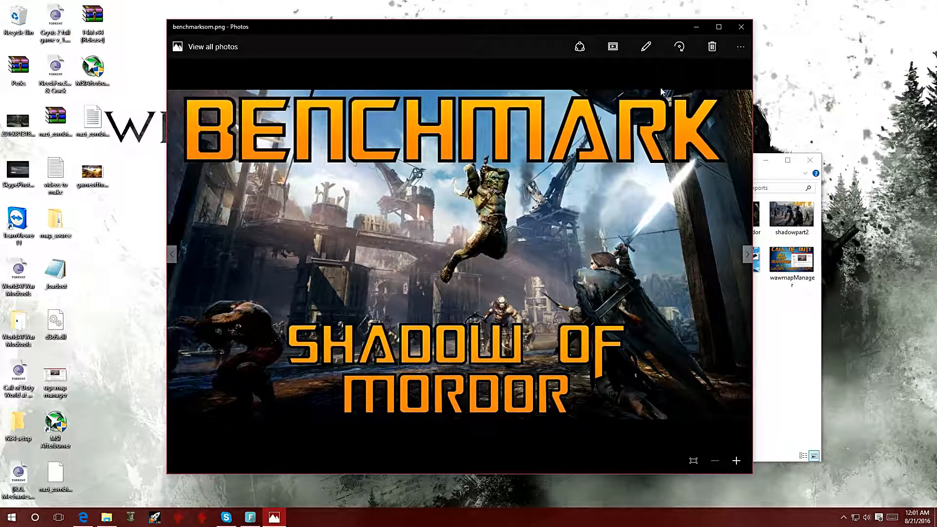
click(741, 29)
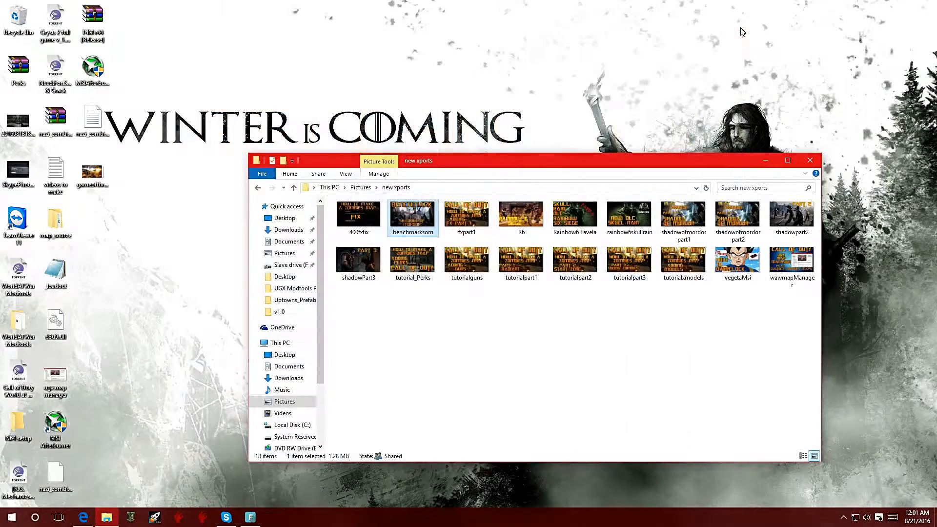
click(810, 161)
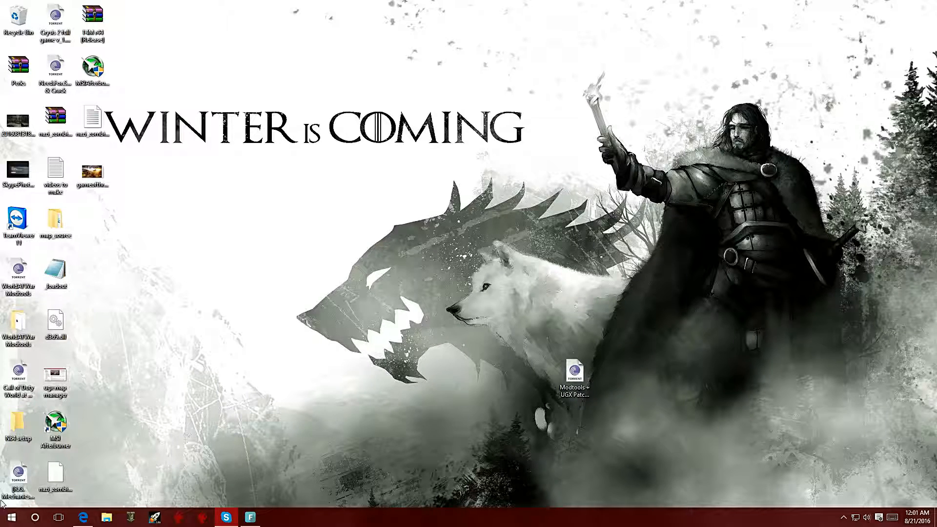
Start GIMP and create a new blank image 1280 px wide and 720 px high
click(6, 519)
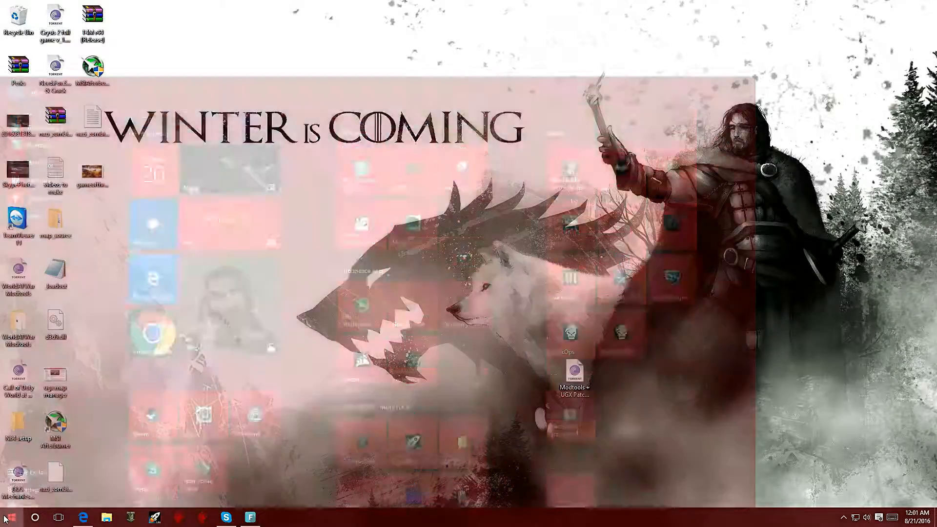
click(414, 96)
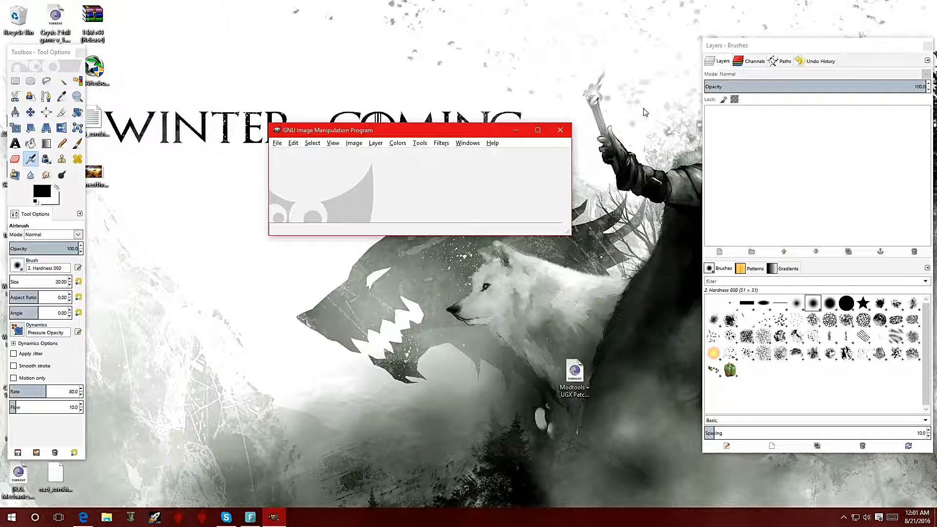
click(277, 144)
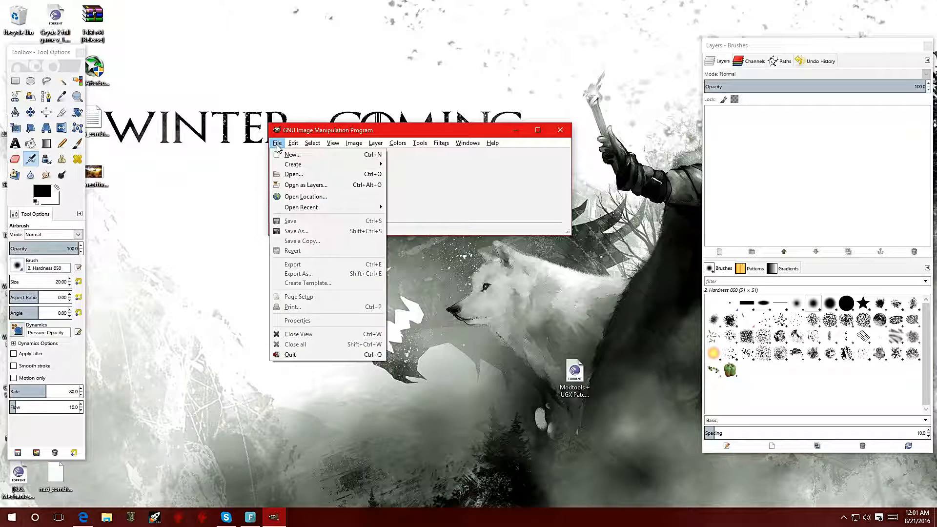
click(289, 155)
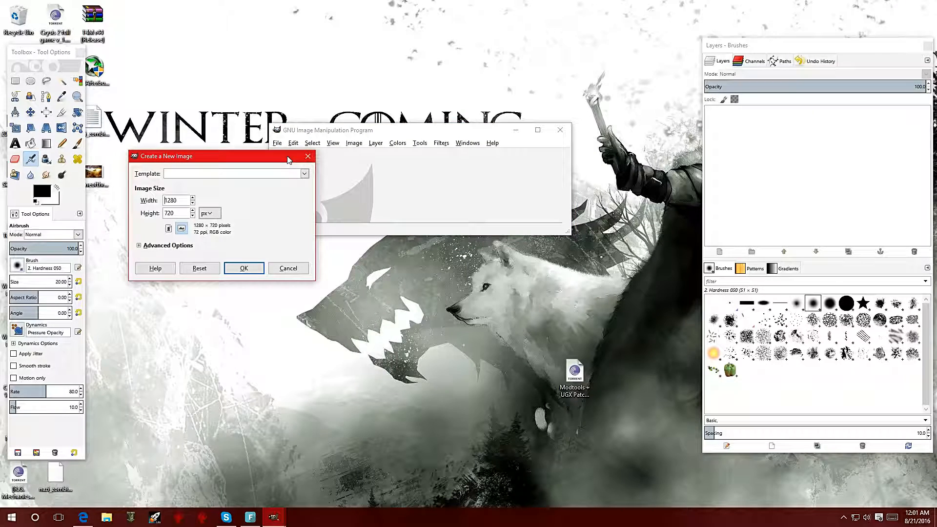
drag(204, 161, 377, 293)
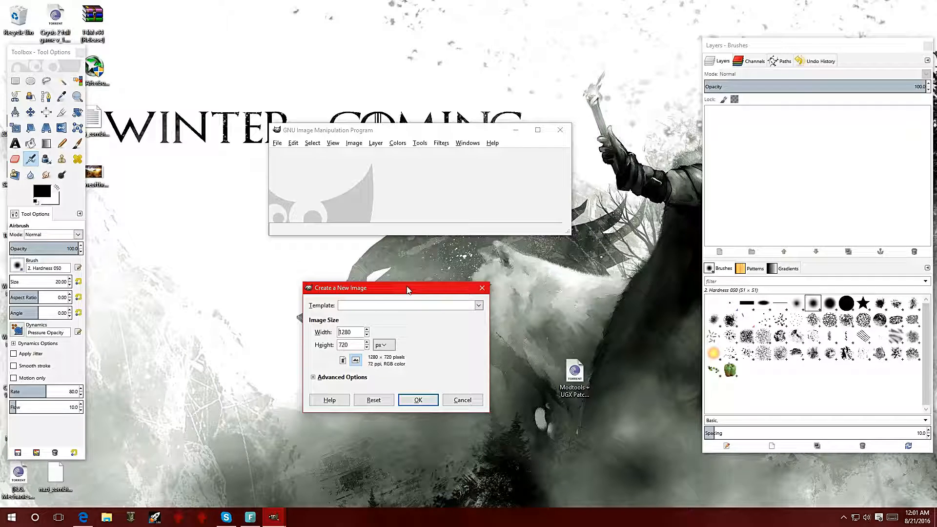
drag(409, 290, 447, 290)
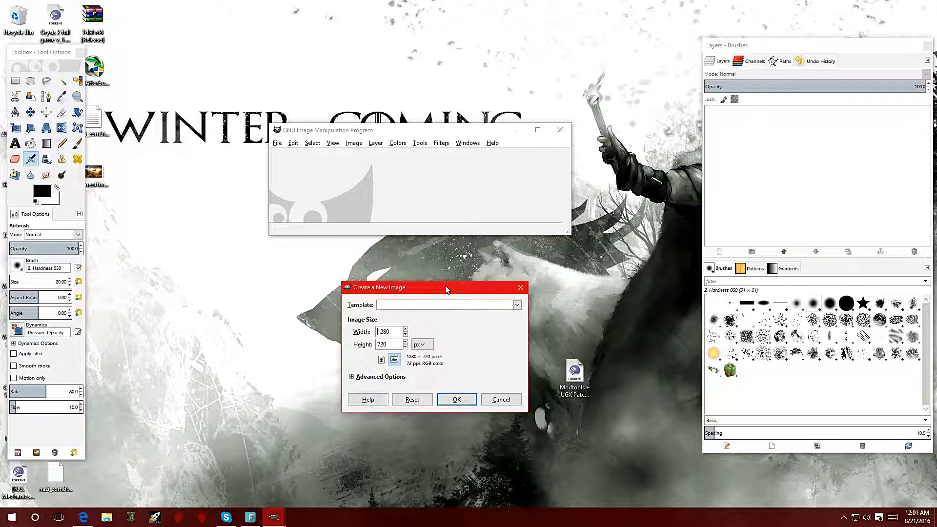
double_click(379, 332)
text(1)
key(Tab)
click(457, 399)
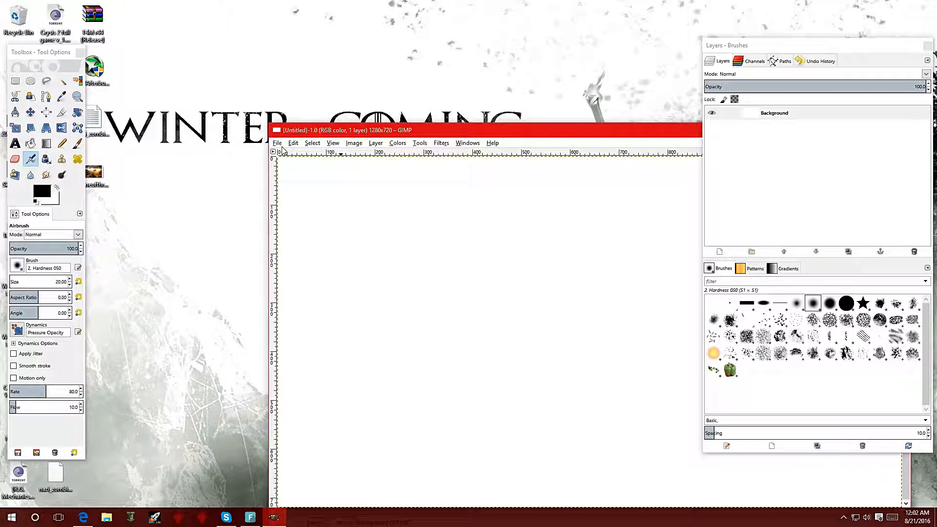
Arrange the image window and the Layers dock side by side so that the whole canvas is uncovered
drag(396, 133, 217, 81)
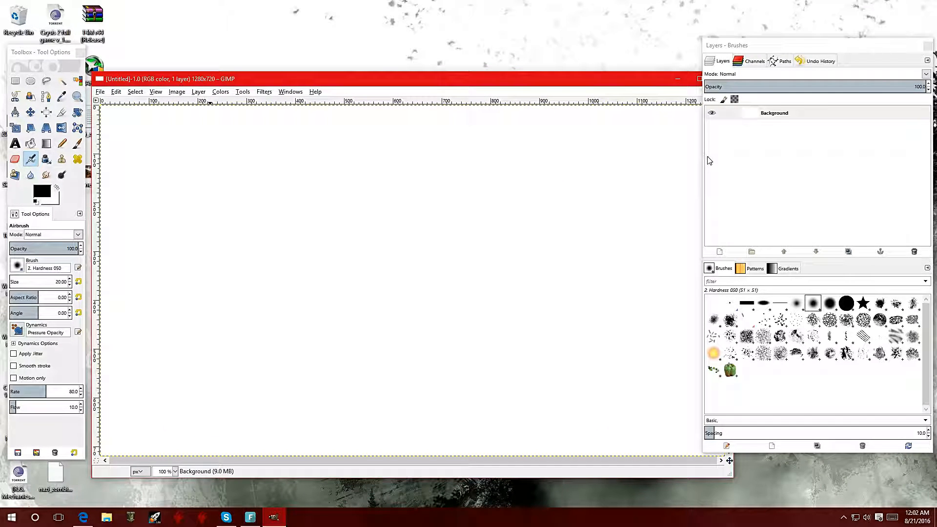
mouse_move(701, 178)
mouse_down()
mouse_move(767, 179)
mouse_move(744, 179)
mouse_up()
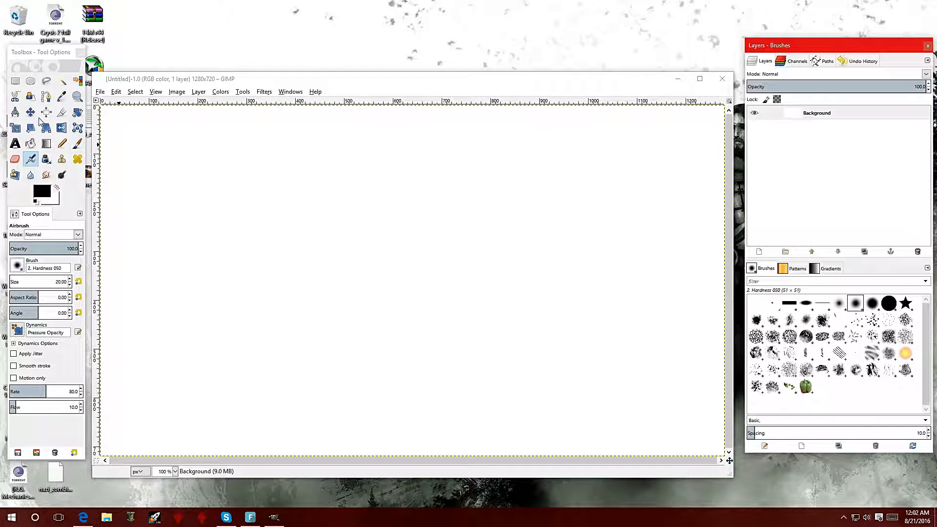
click(100, 92)
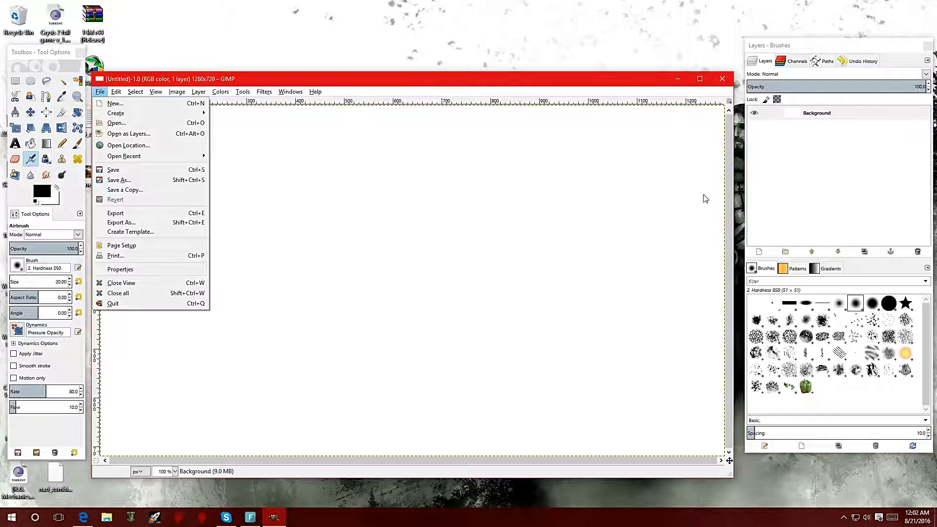
click(803, 45)
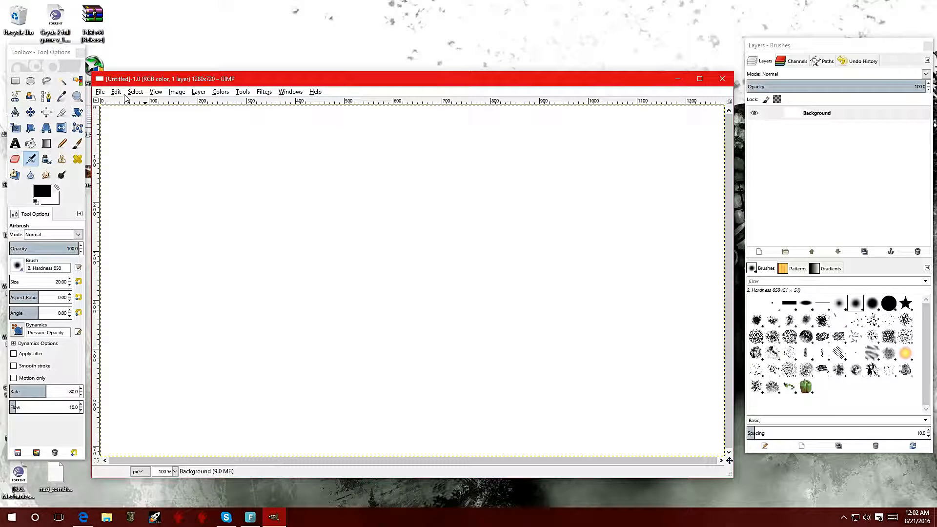
Open Game-of-Thrones_6.jpg from the Wallpaper folder in Pictures as a new layer in the image
click(100, 92)
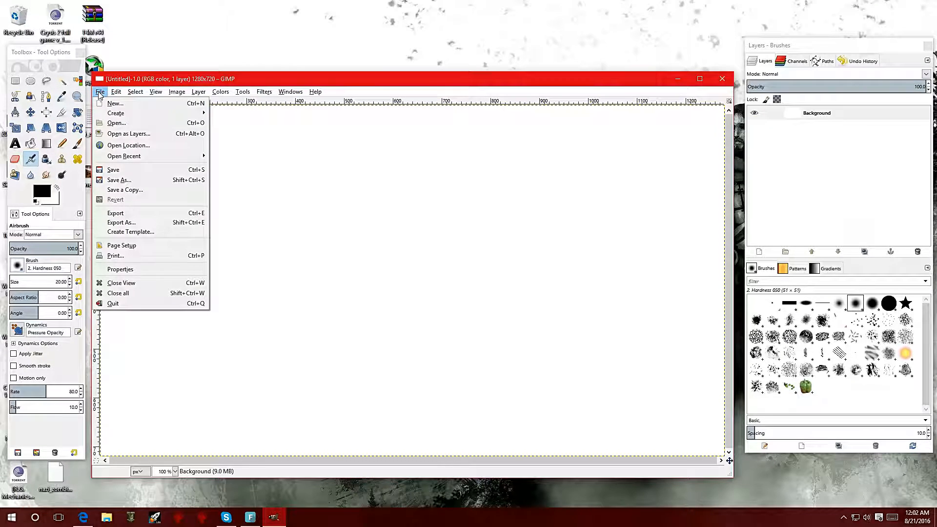
click(124, 136)
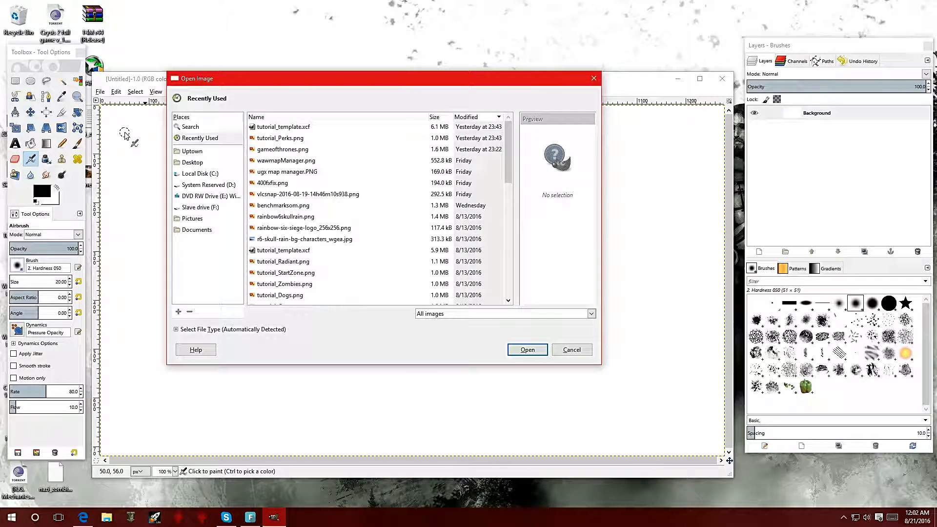
click(192, 219)
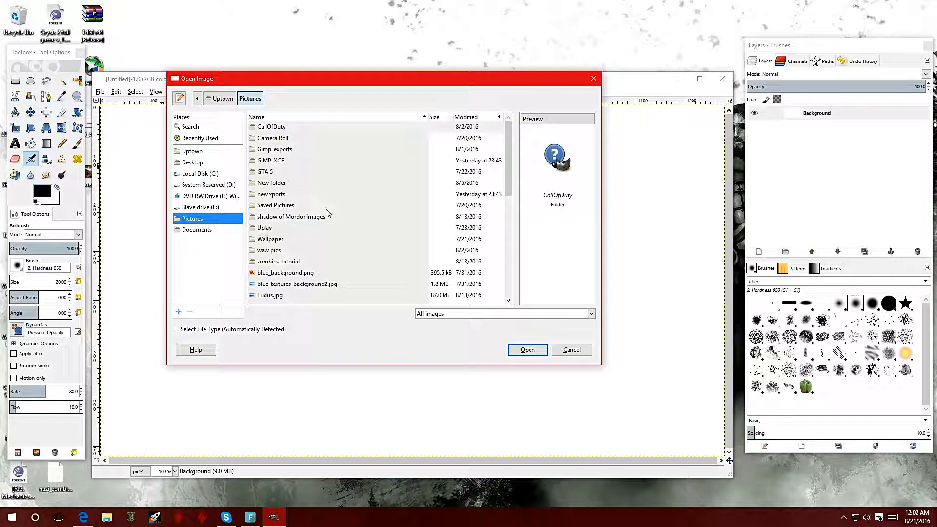
scroll(315, 170, down, 1)
scroll(317, 173, down, 1)
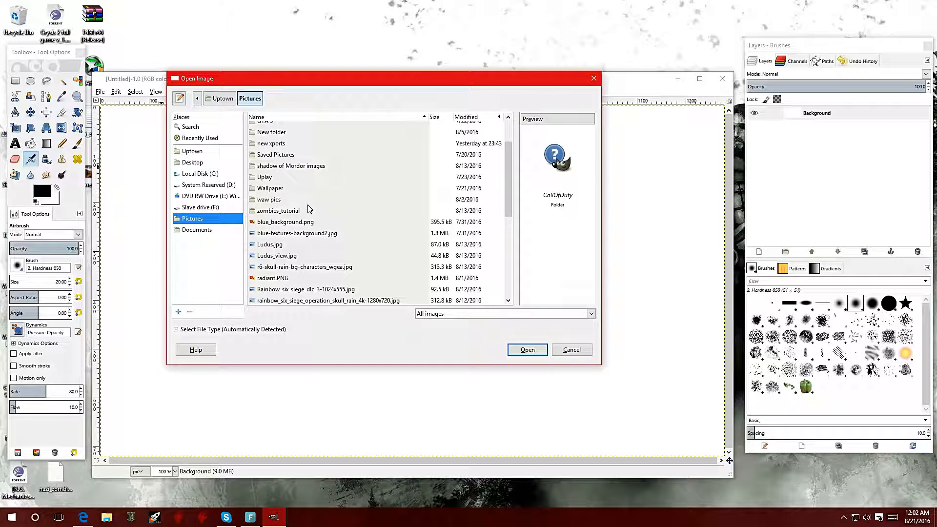
double_click(264, 190)
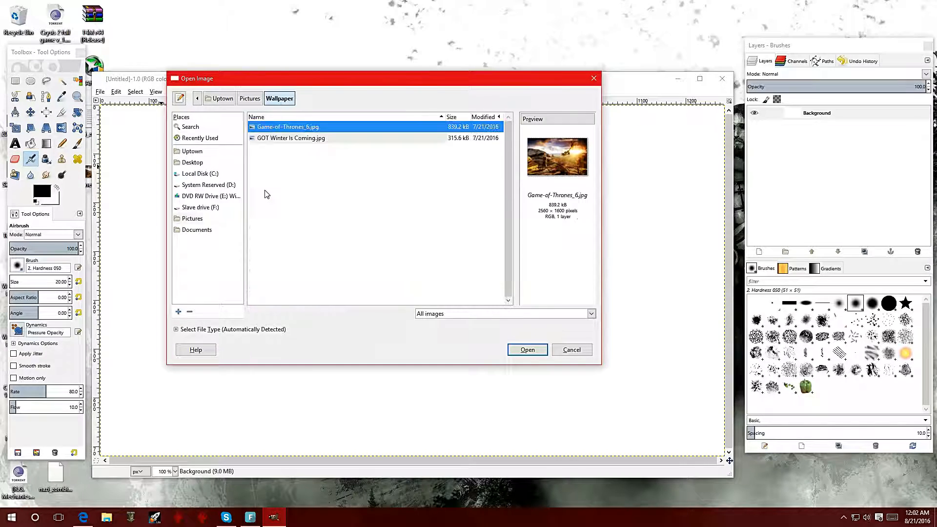
double_click(294, 128)
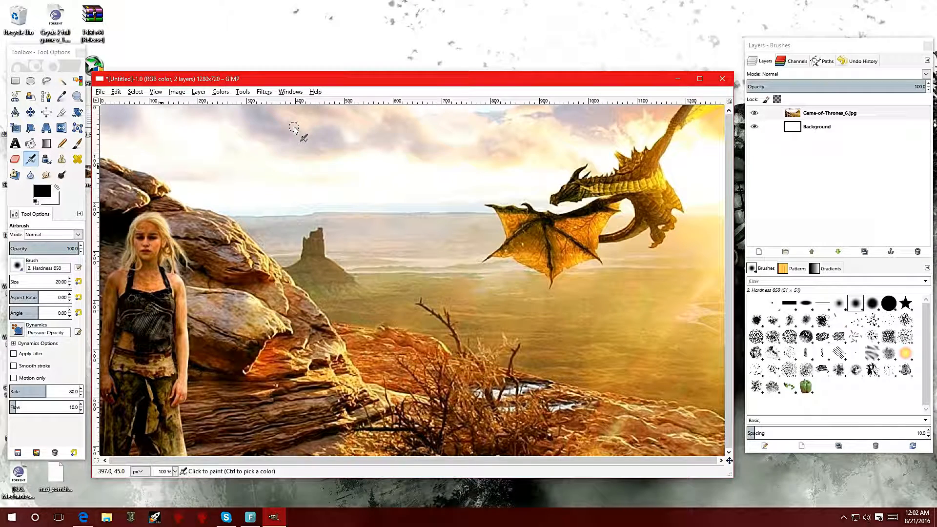
Scale the Game-of-Thrones_6.jpg layer to a height of 720 px, keeping its proportions linked
drag(381, 81, 400, 57)
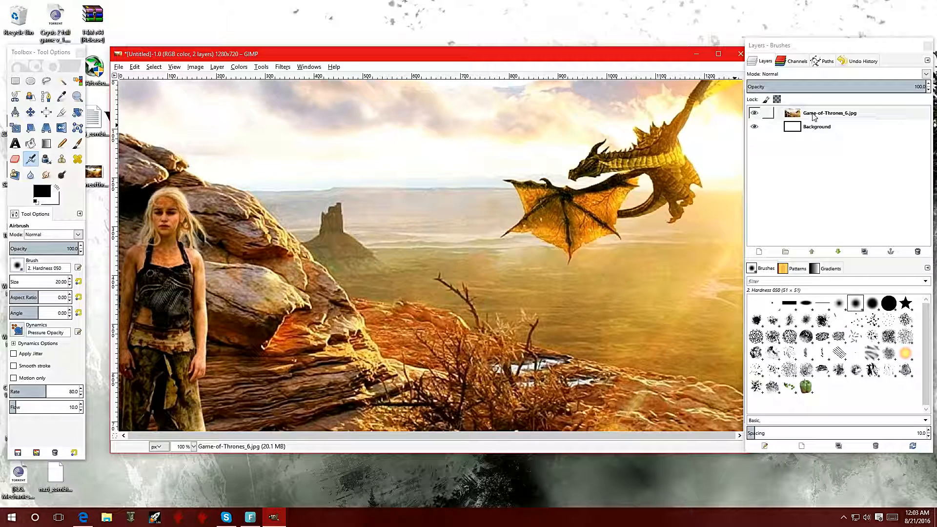
click(814, 117)
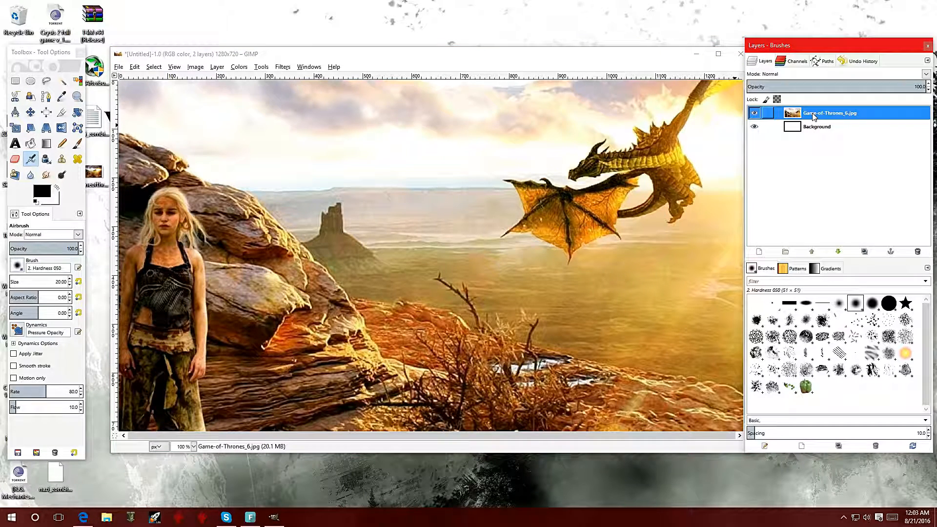
right_click(814, 117)
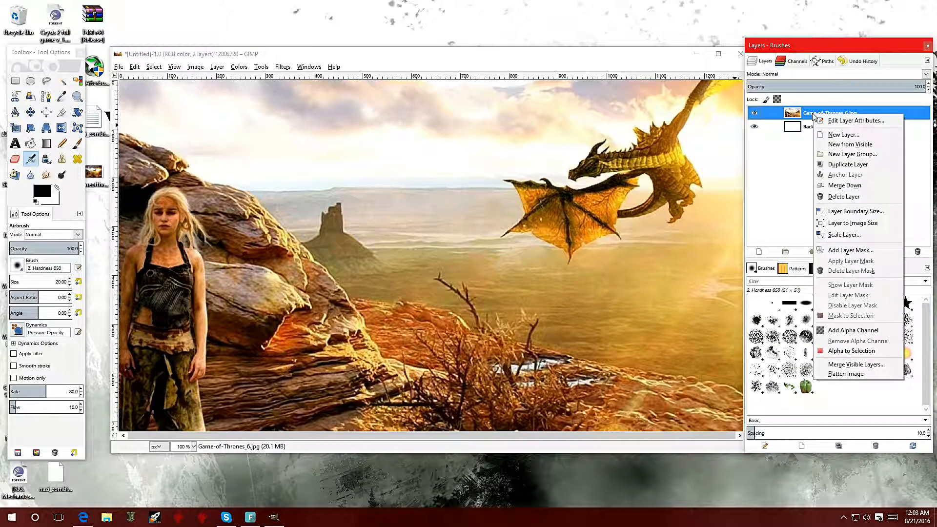
click(832, 236)
drag(818, 179, 629, 301)
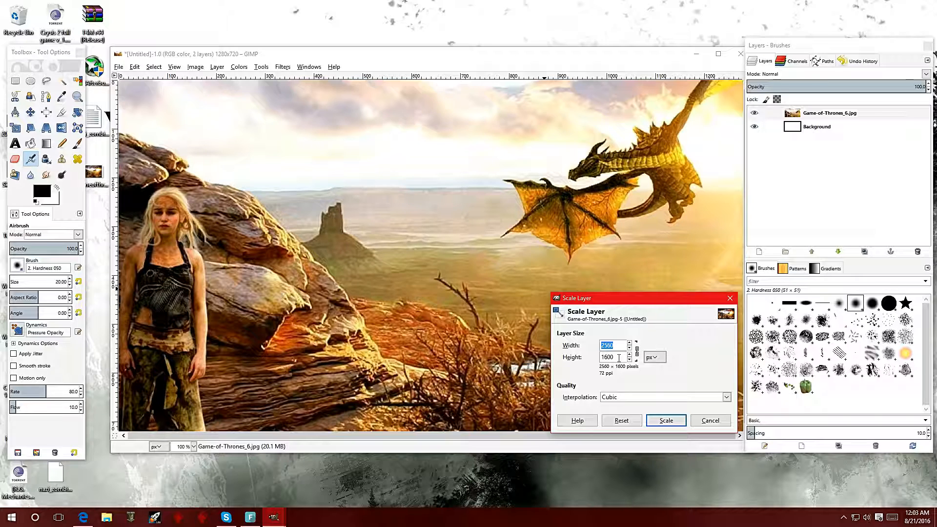
text(128)
key(Tab)
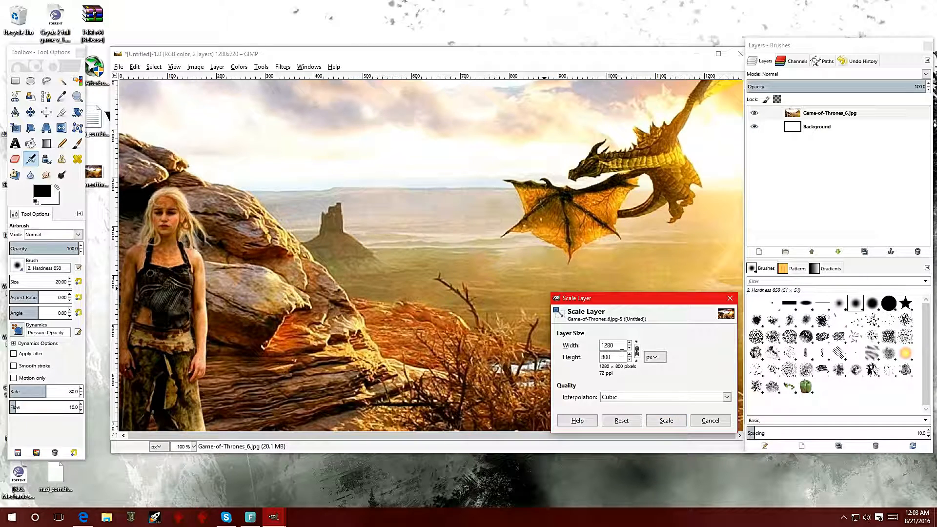
double_click(614, 357)
text(720)
click(662, 420)
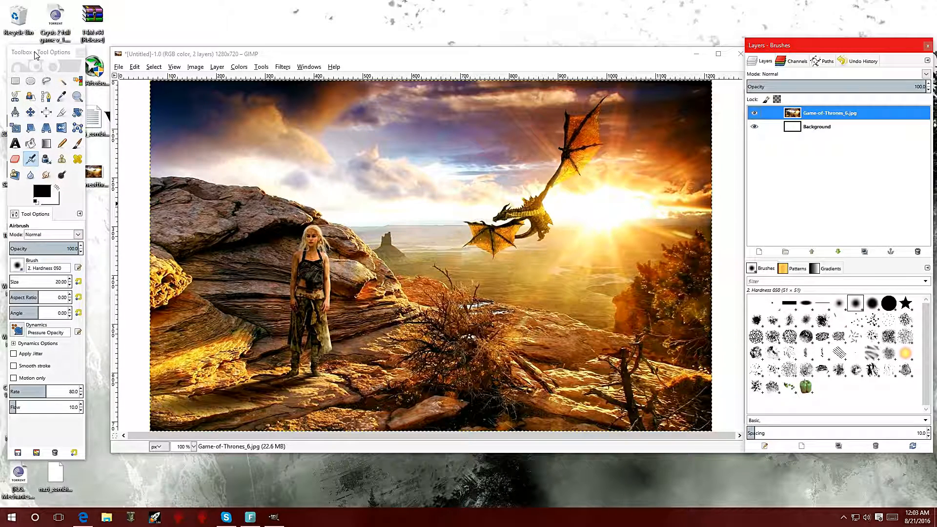
Activate the Text tool and choose MS Gothic as its font
click(15, 144)
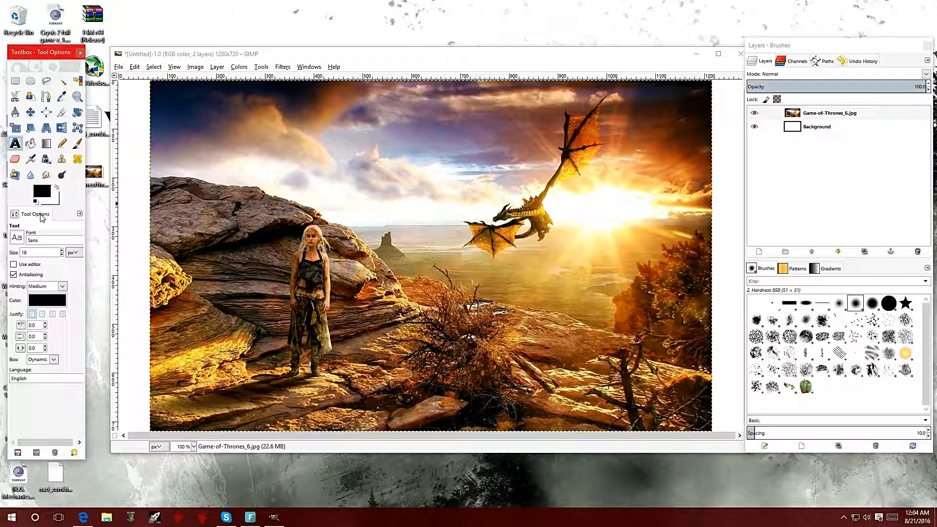
click(17, 238)
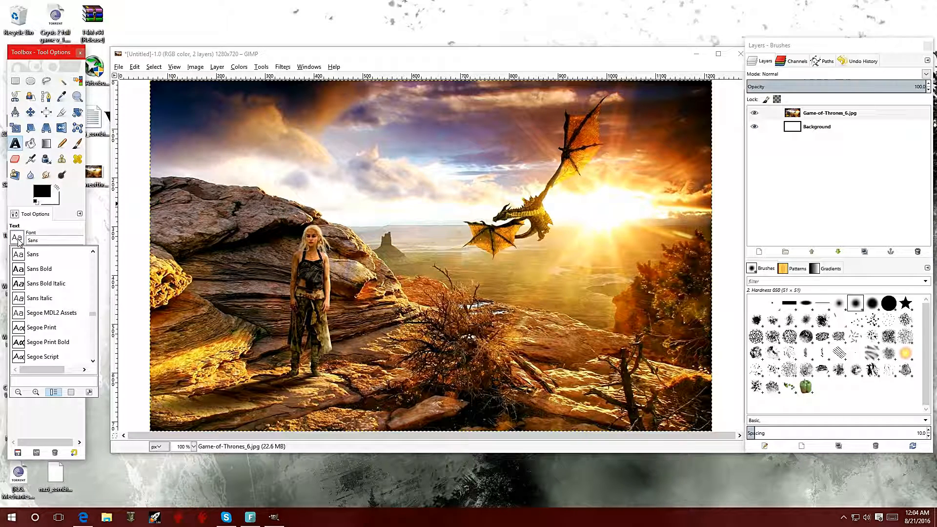
scroll(43, 293, down, 5)
scroll(43, 294, down, 2)
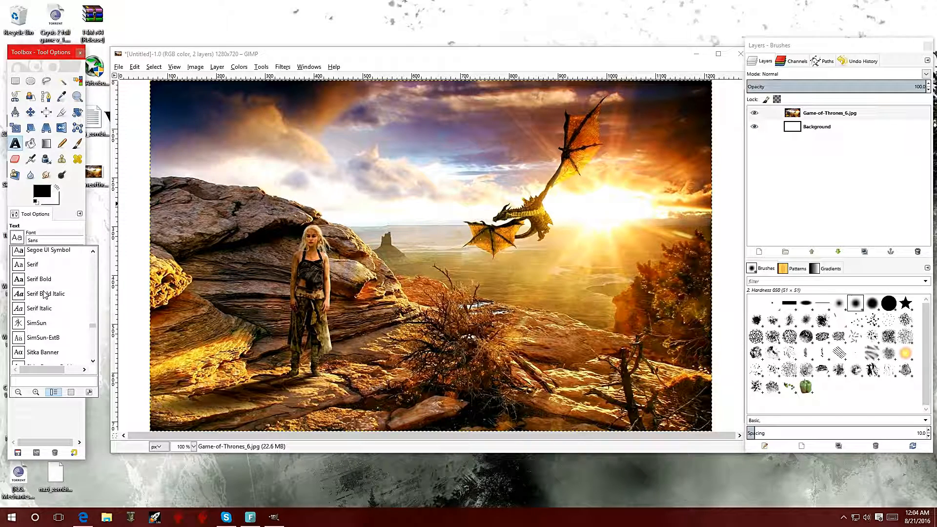
scroll(44, 293, up, 5)
scroll(44, 293, up, 8)
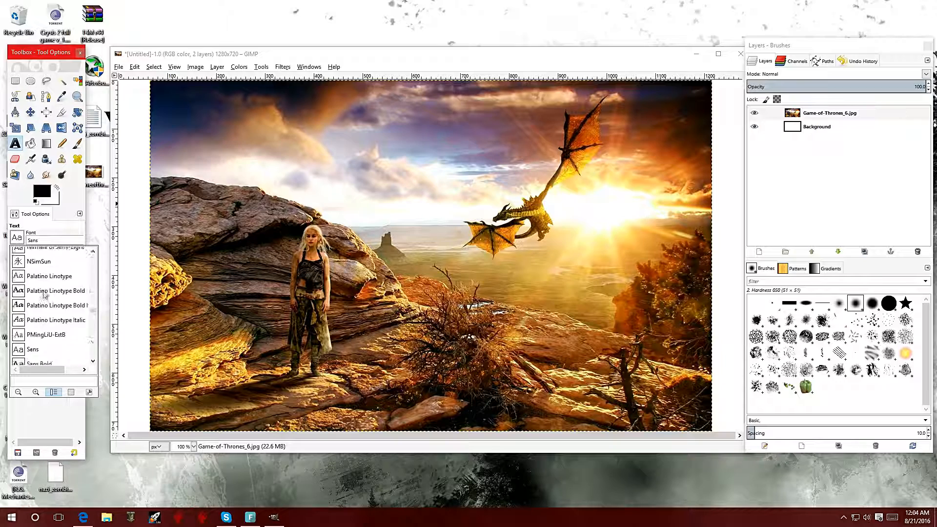
scroll(44, 293, down, 3)
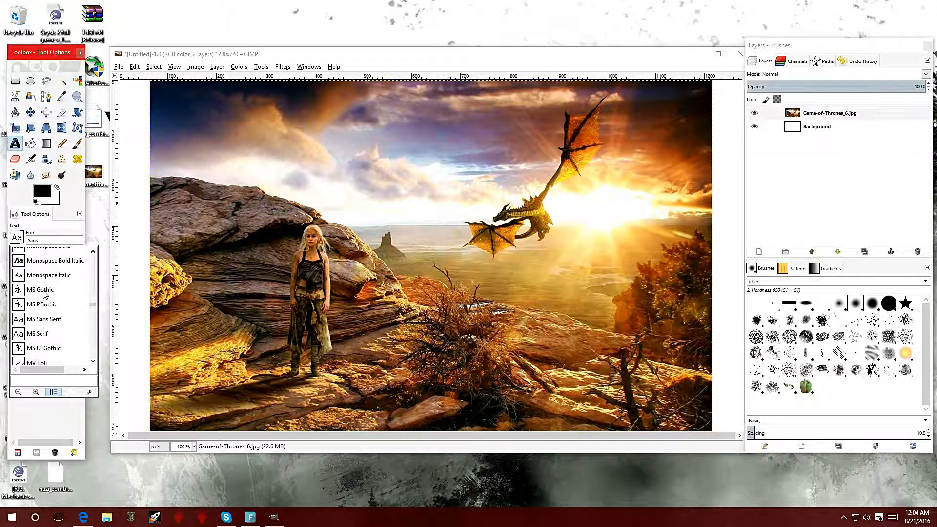
click(41, 289)
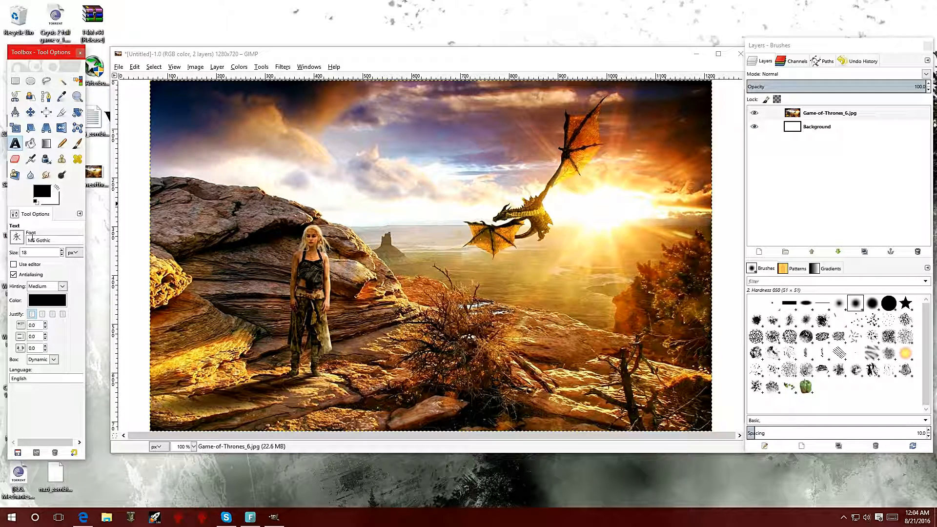
Change the text font to Verdana and set the font size to 135 px
click(17, 237)
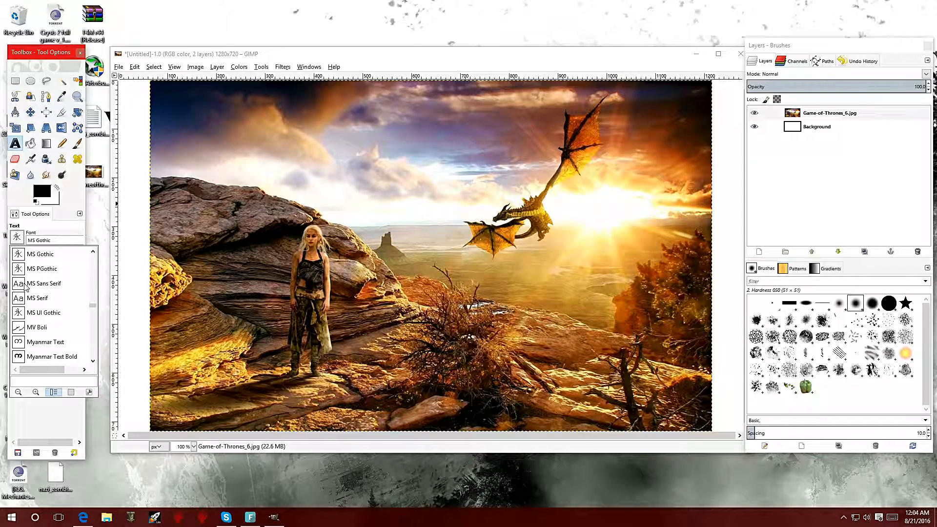
scroll(30, 336, down, 5)
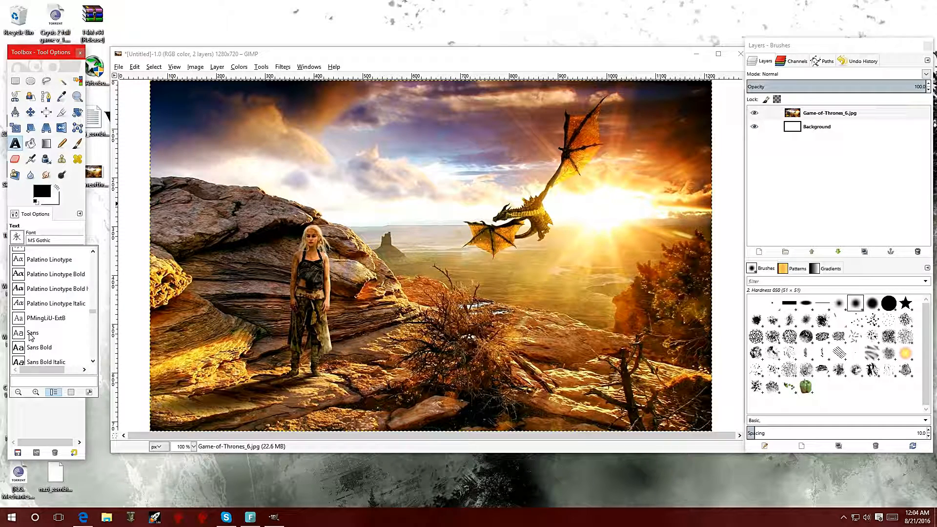
scroll(44, 298, down, 10)
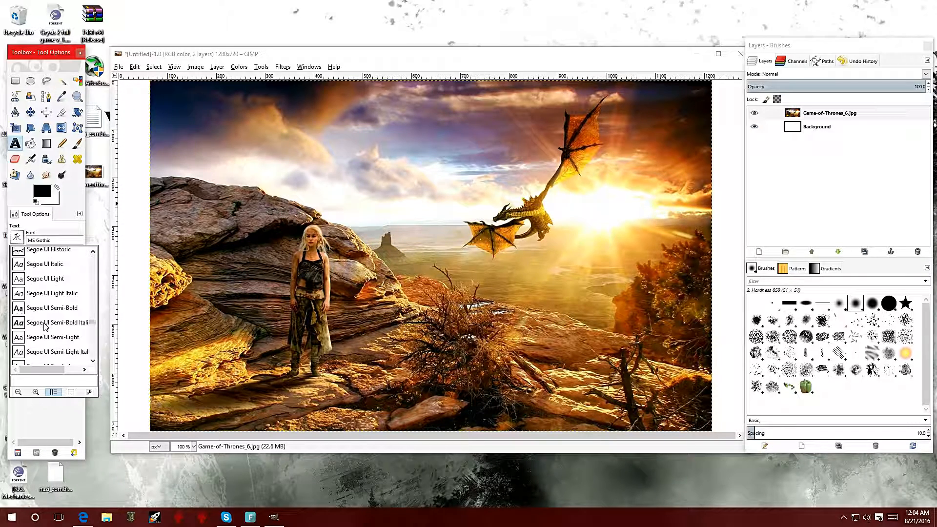
scroll(44, 326, down, 8)
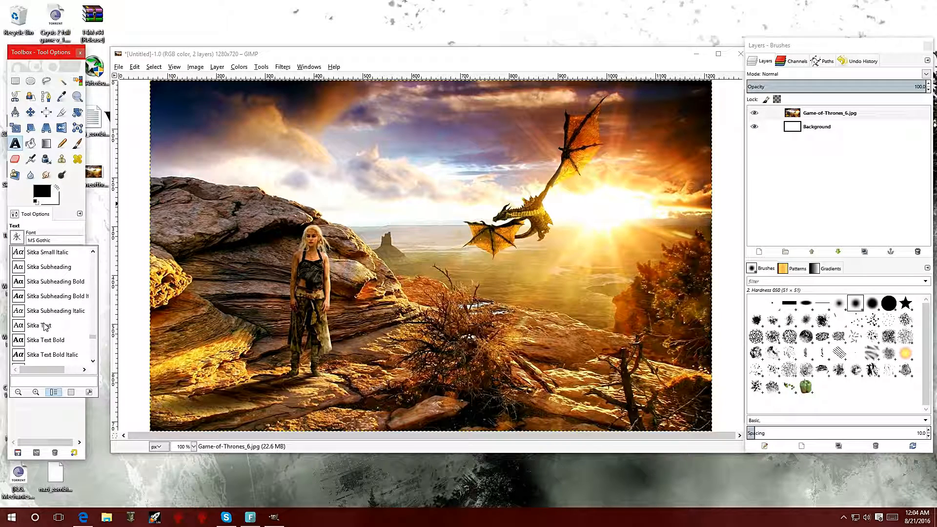
scroll(44, 325, down, 8)
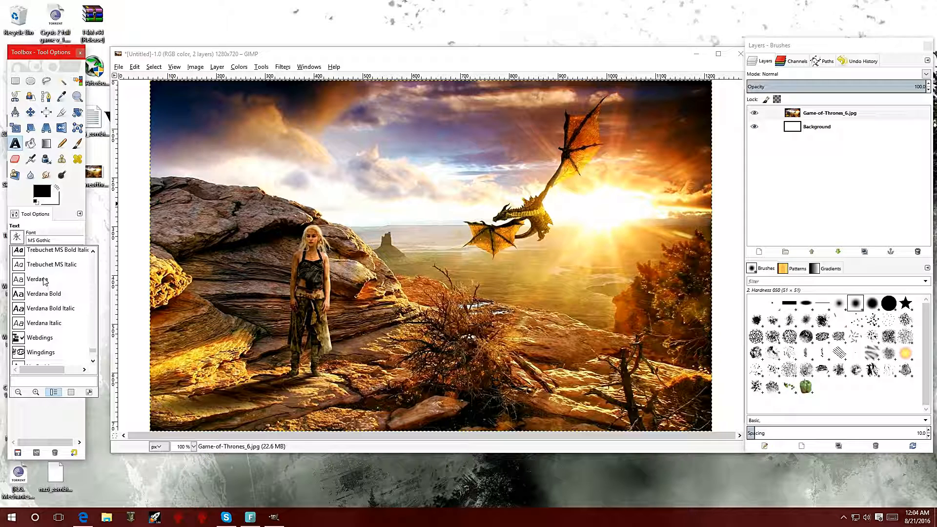
click(41, 280)
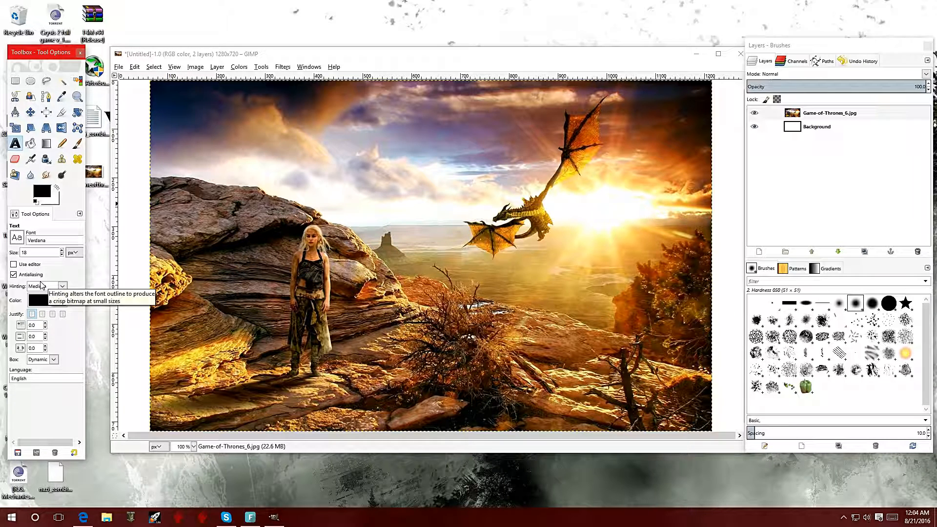
scroll(64, 252, up, 4)
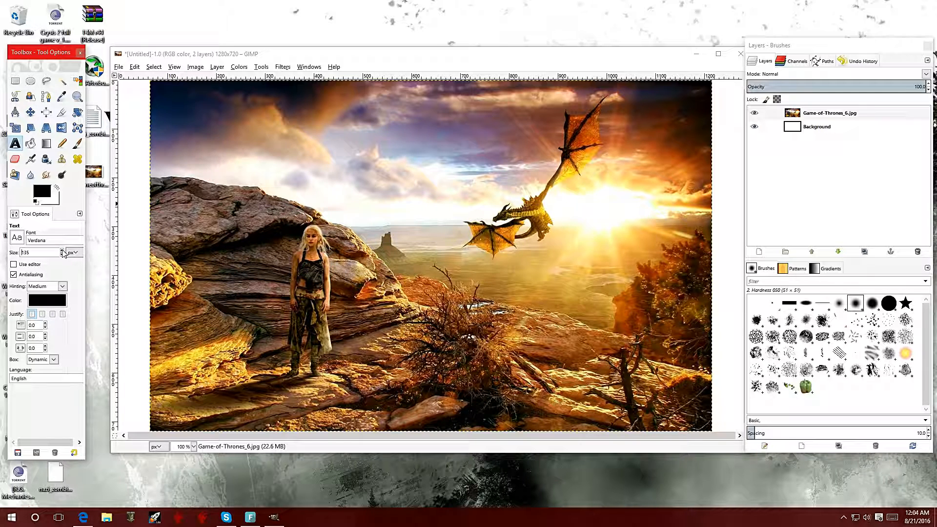
Draw a text box across the sky, enter "Game of thrones" and widen the box to about 1190 × 162 px
click(170, 107)
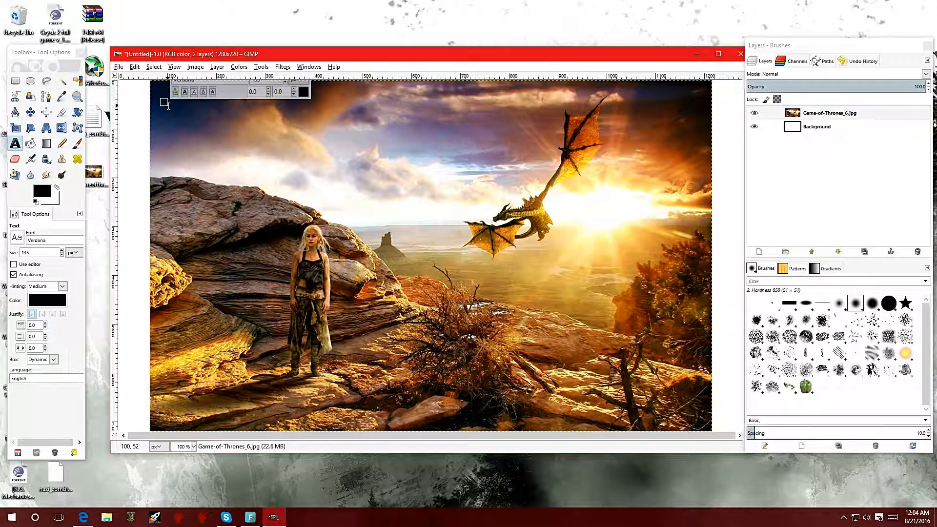
drag(178, 117, 697, 194)
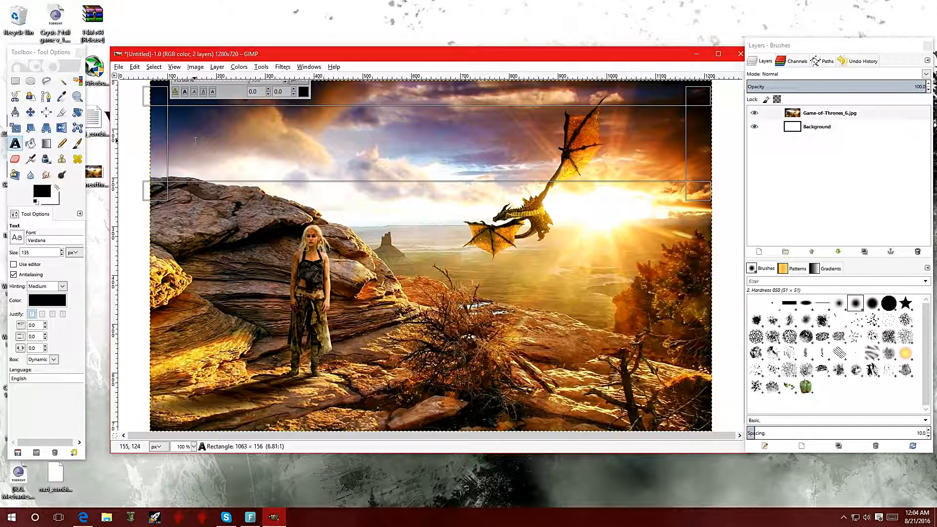
text(Gam)
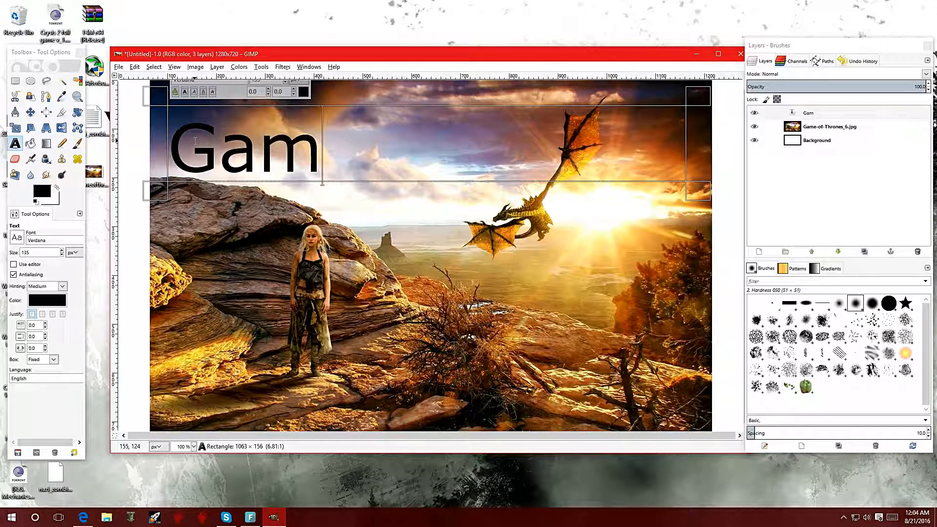
text(e of)
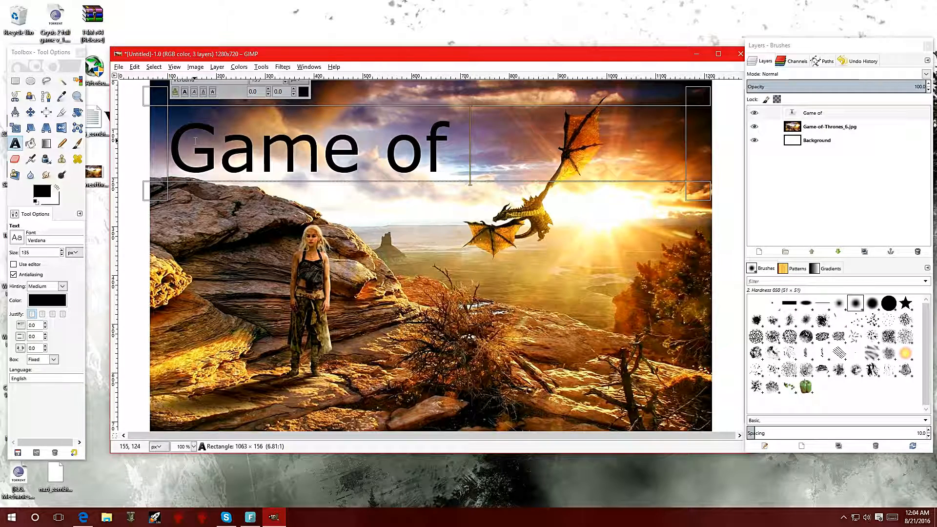
text( thrones)
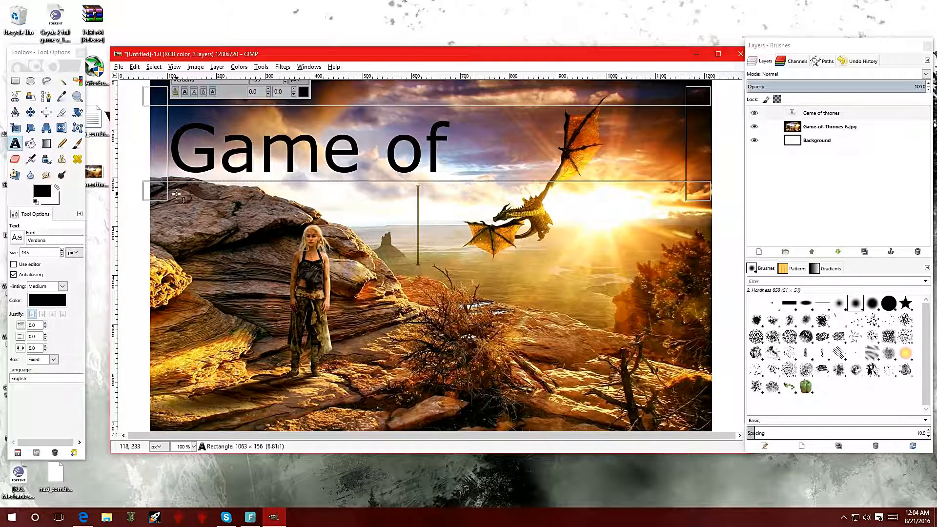
drag(147, 189, 129, 198)
drag(710, 200, 730, 203)
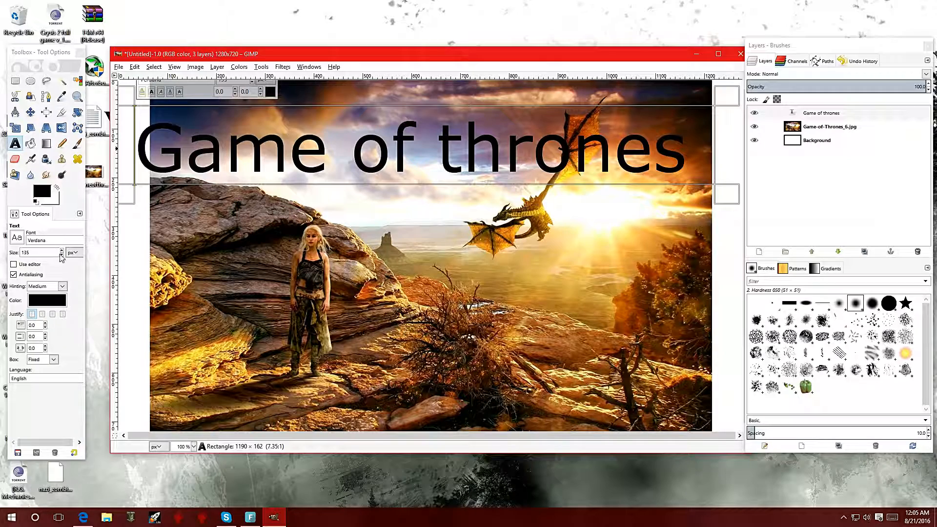
Set the title's font size to 123 px and indent the text with leading spaces
drag(62, 254, 62, 254)
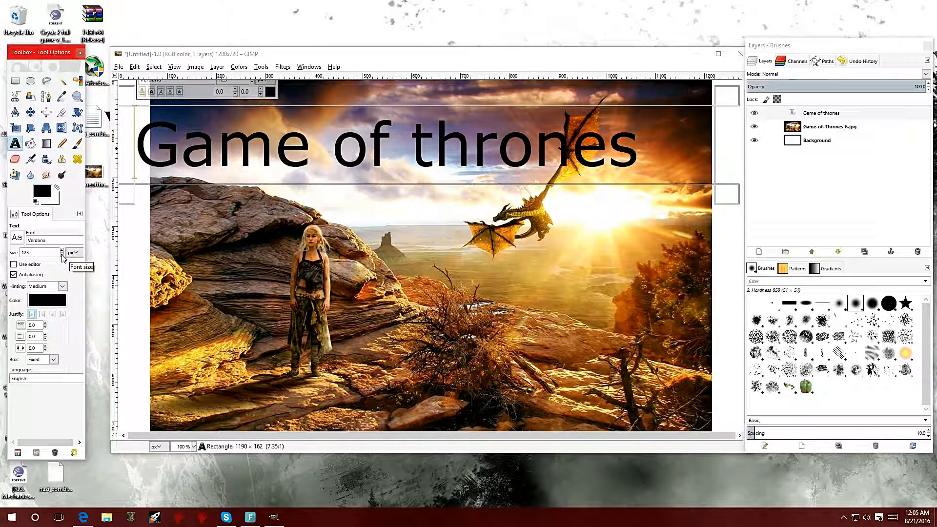
click(138, 165)
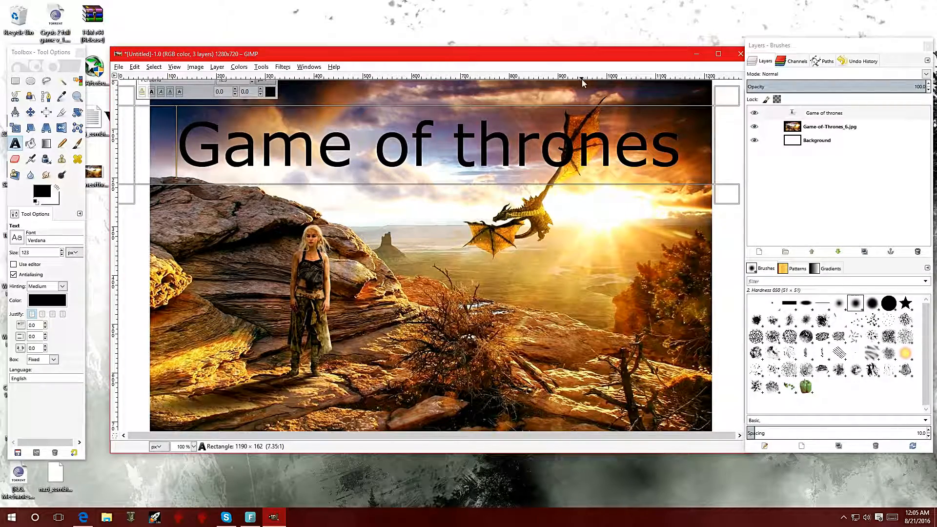
Maximize the image window and make the whole "Game of thrones" title bold
click(718, 54)
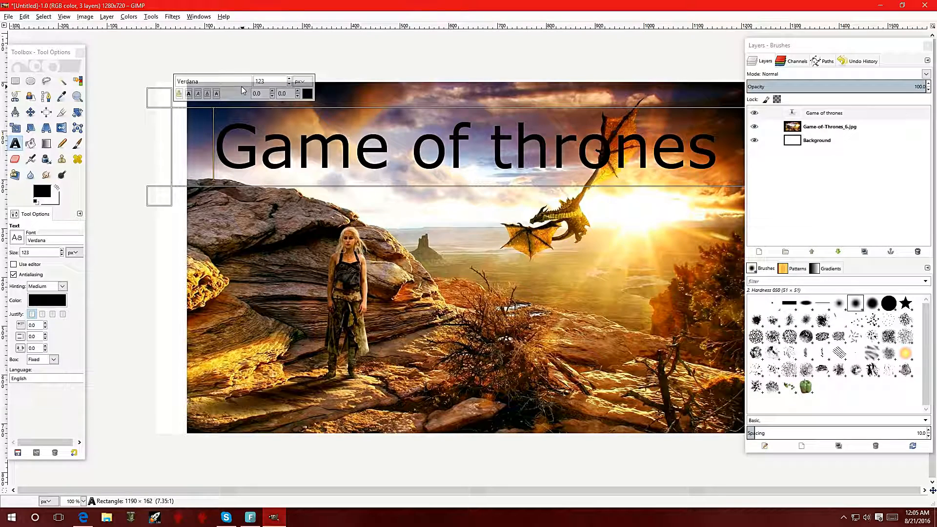
key(ctrl+z)
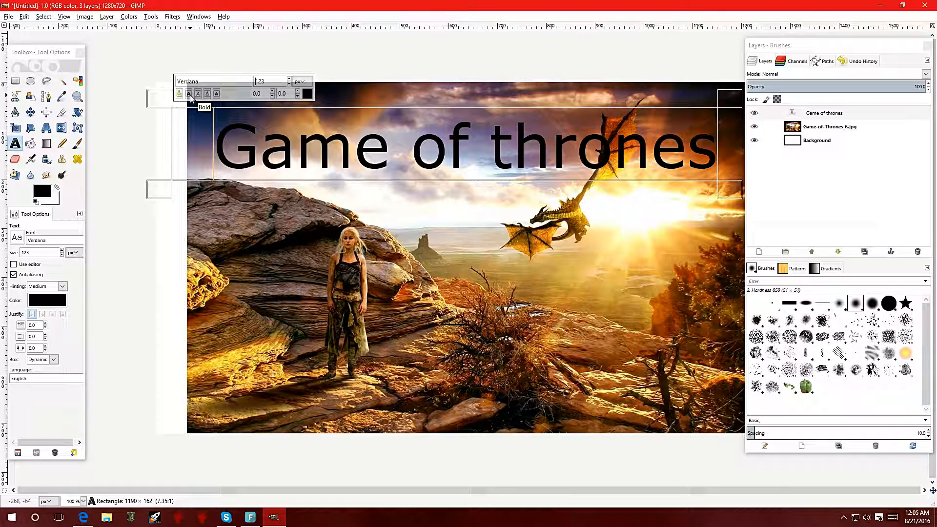
drag(214, 128, 720, 179)
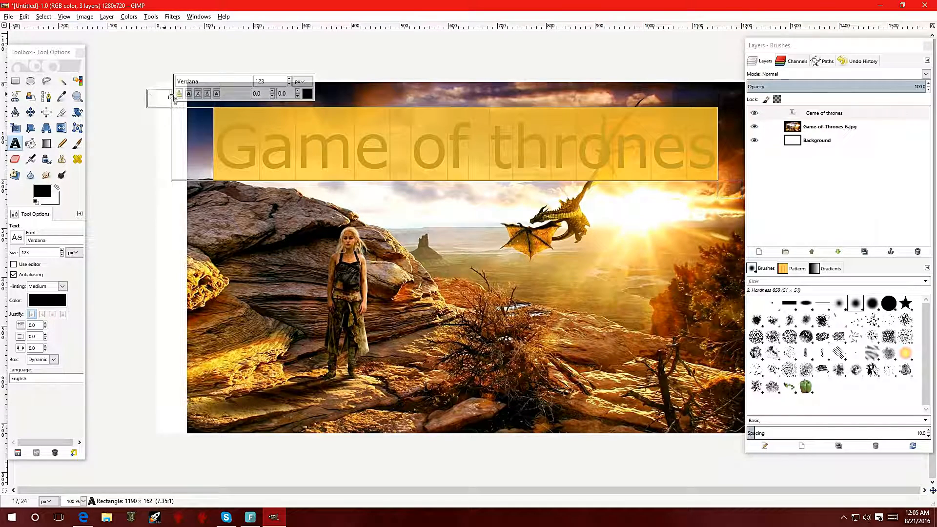
click(189, 94)
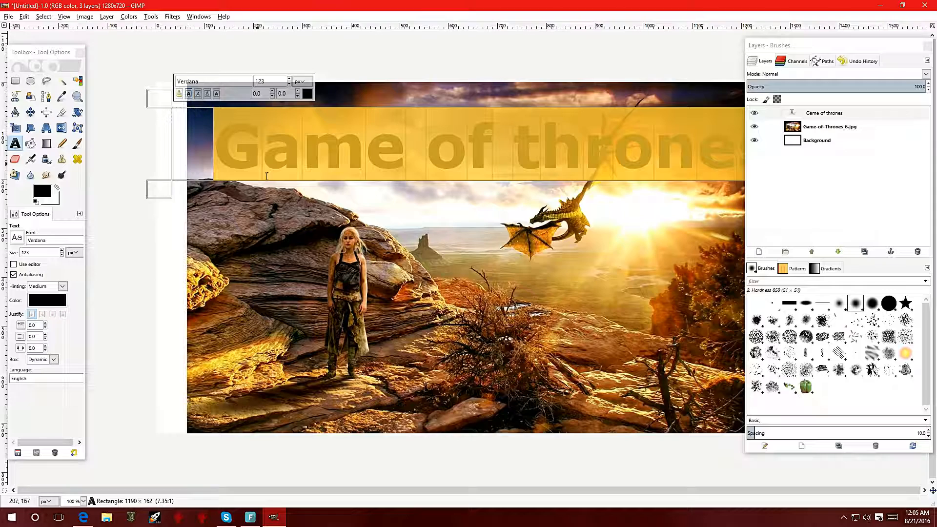
key(Escape)
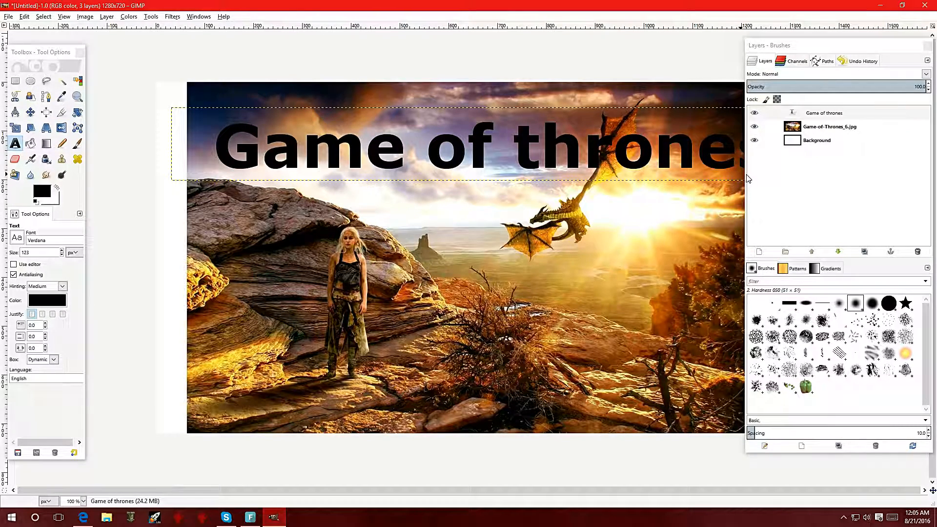
Narrow the Layers dock to uncover the picture's edge and remove leading space before the title
drag(746, 178, 782, 178)
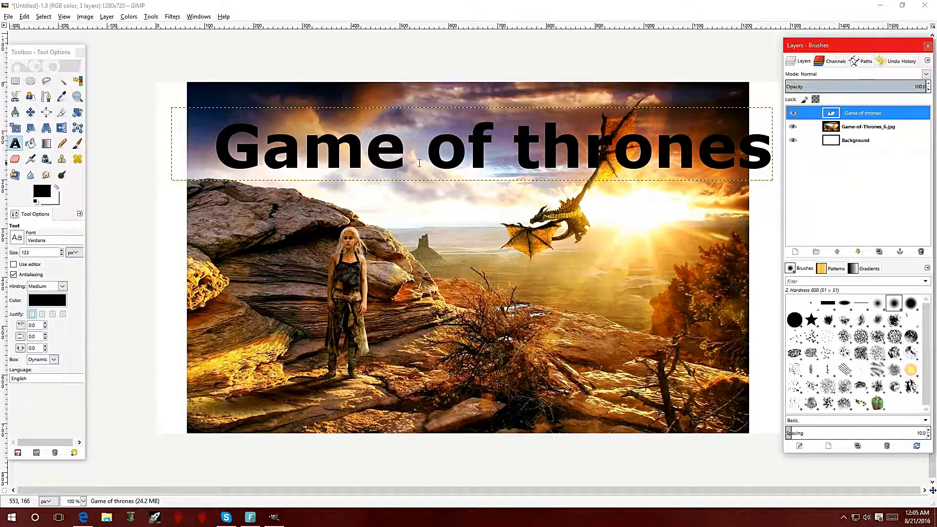
click(222, 147)
key(BackSpace)
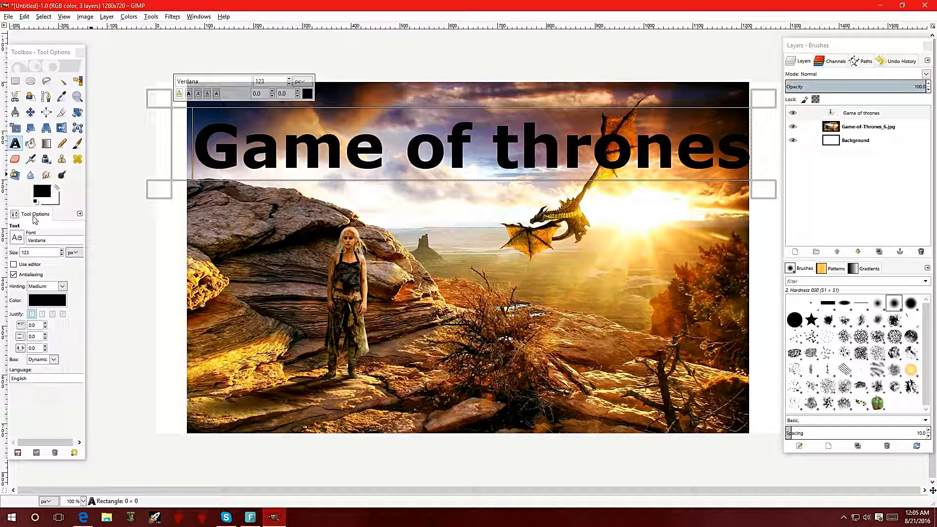
Set the title's font size to 115 px and indent the text with a little leading space to centre it
click(62, 255)
click(62, 255)
click(62, 255)
click(62, 255)
click(62, 255)
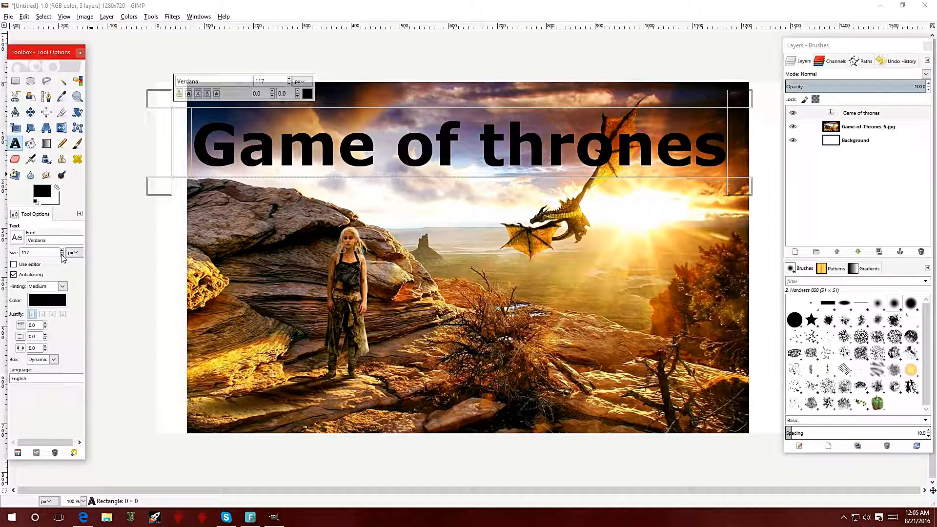
click(62, 255)
click(61, 255)
click(62, 255)
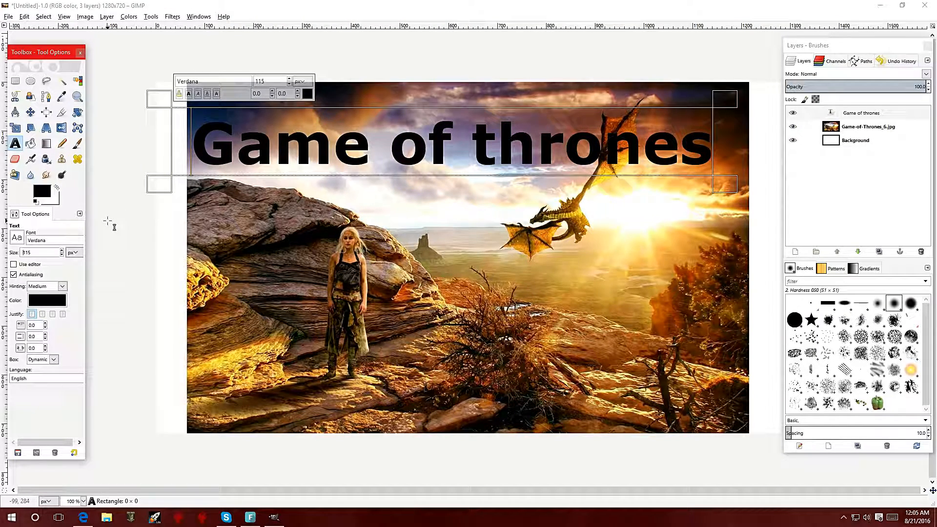
click(197, 133)
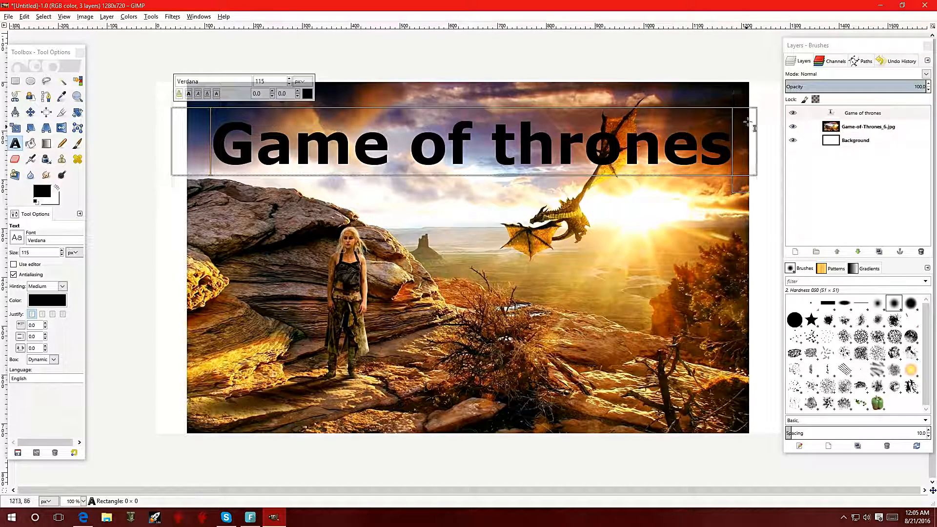
Select the "Game of thrones" lettering from its layer's alpha and shrink the selection inside the letter edges
click(885, 115)
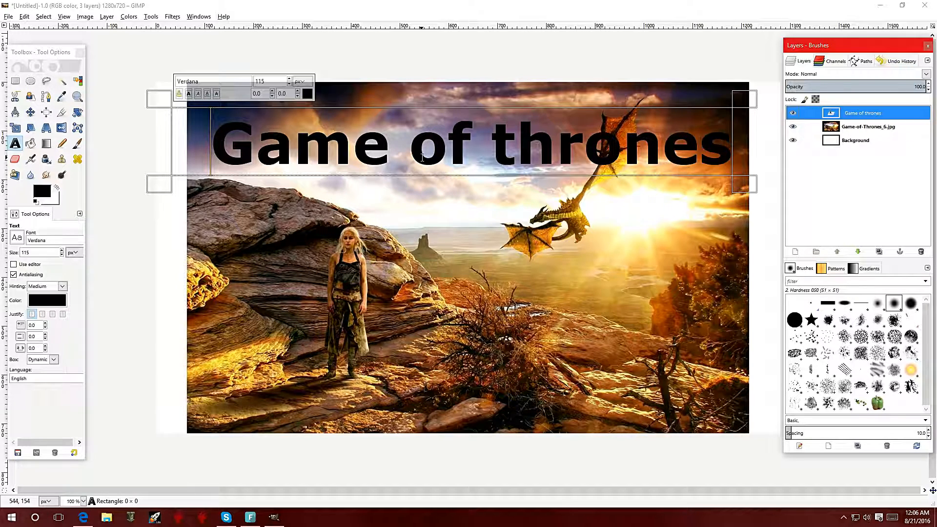
right_click(845, 113)
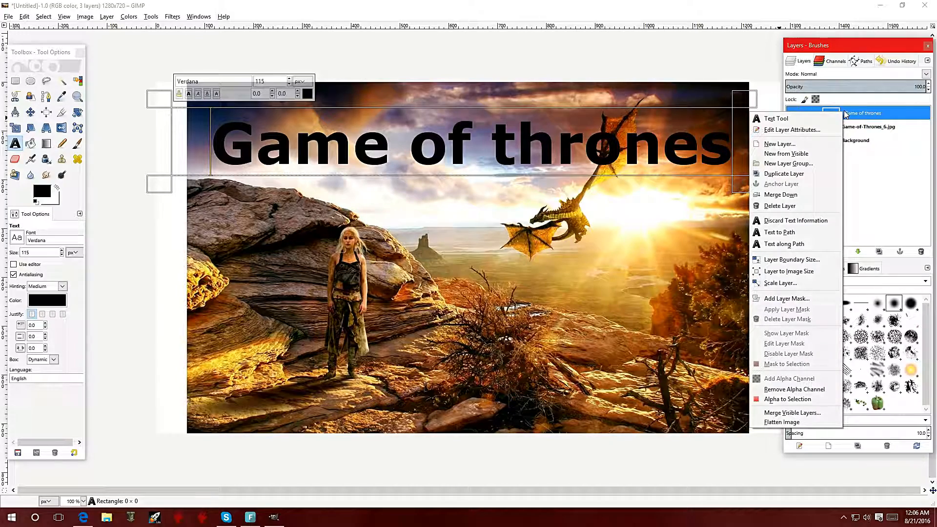
click(804, 399)
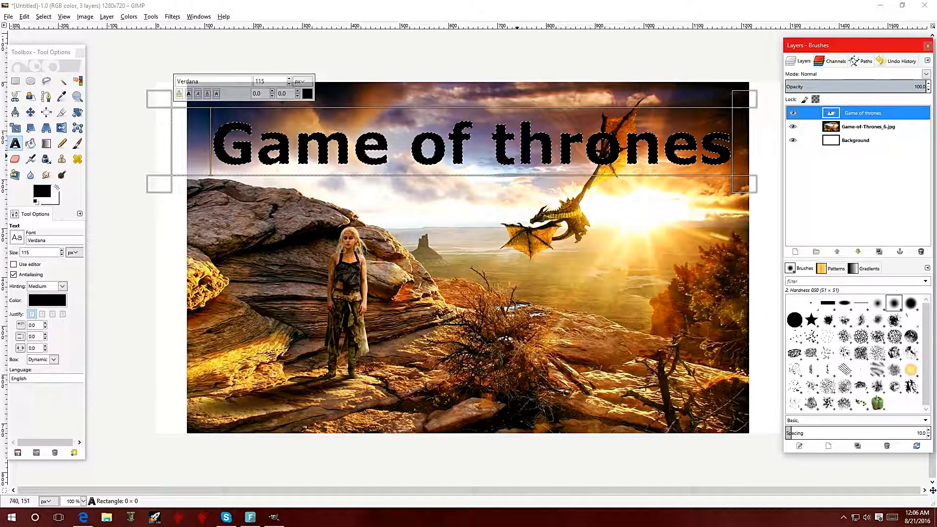
click(40, 17)
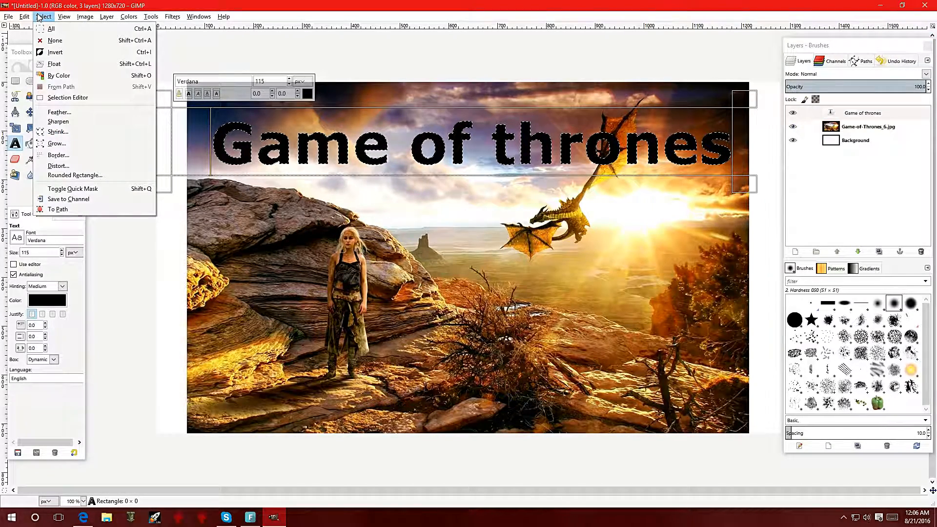
click(58, 132)
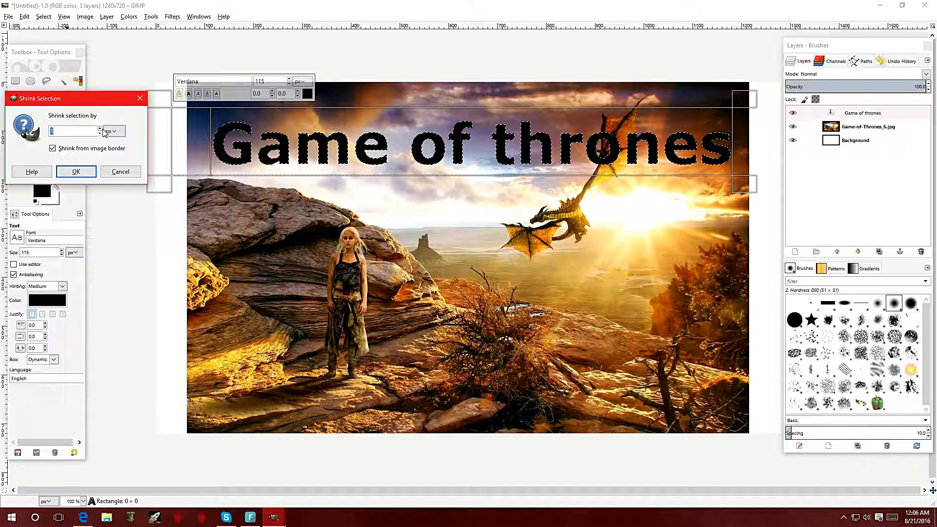
click(76, 172)
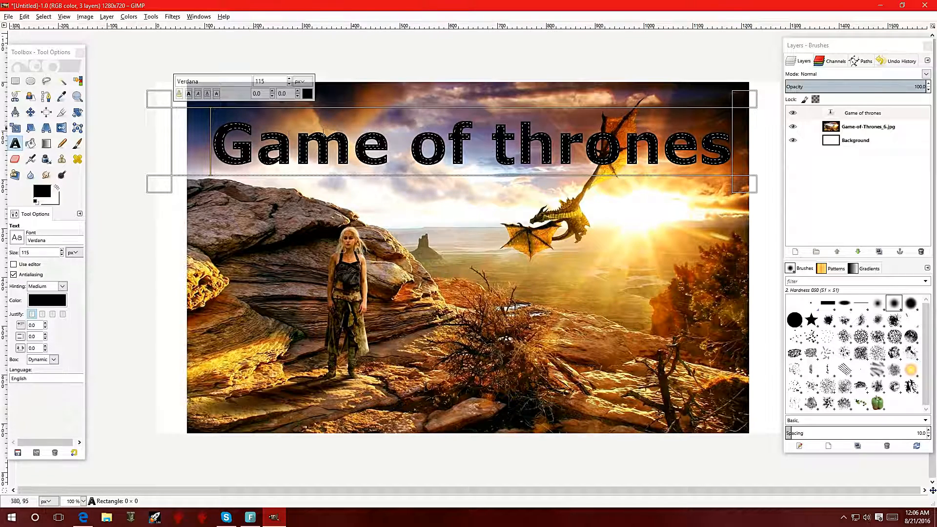
Bucket-fill the shrunken letter selection with the red foreground colour b11515 and clear the selection
click(57, 189)
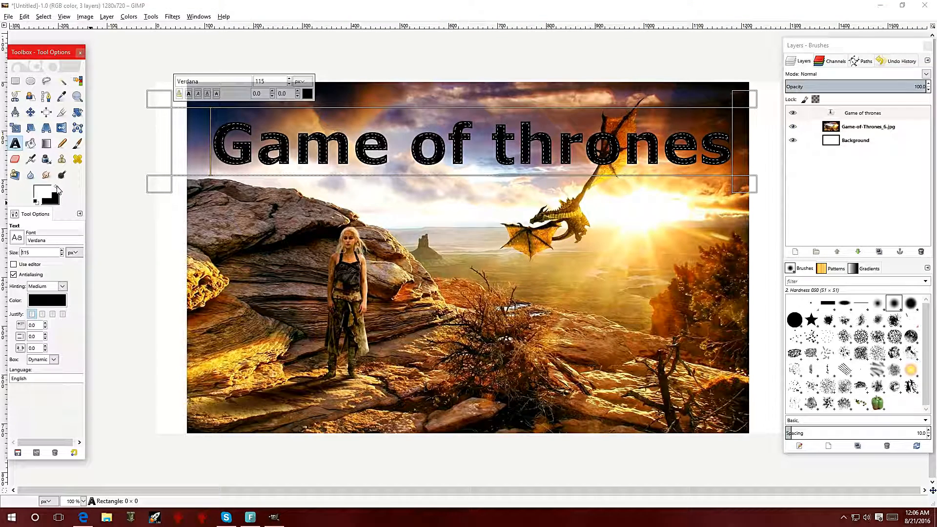
click(30, 143)
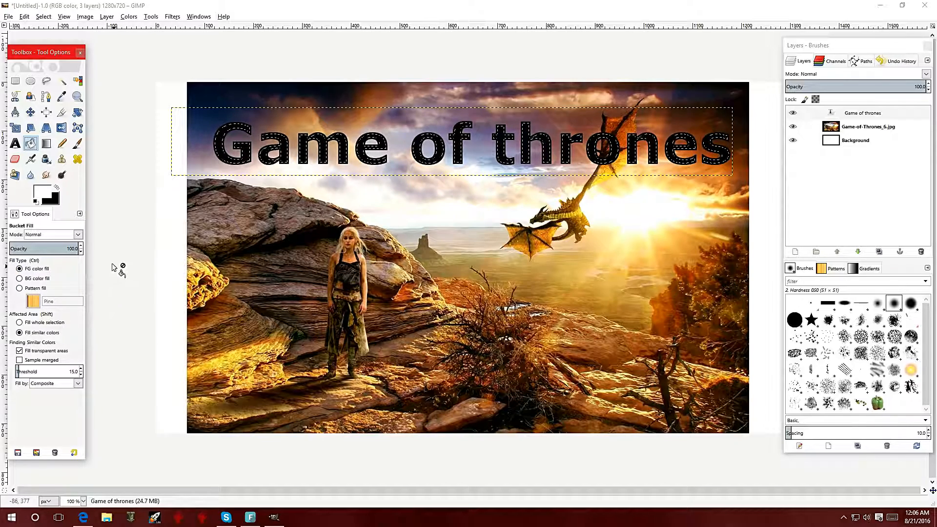
click(47, 194)
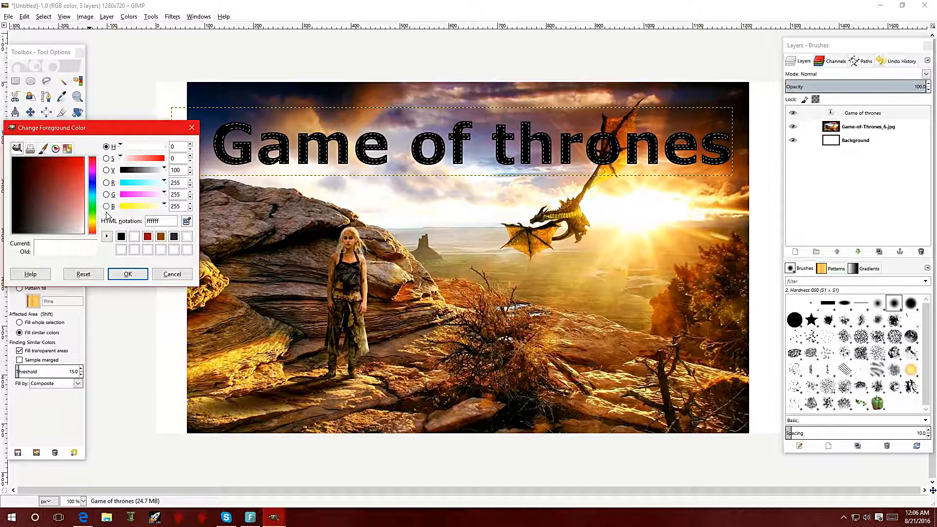
click(147, 238)
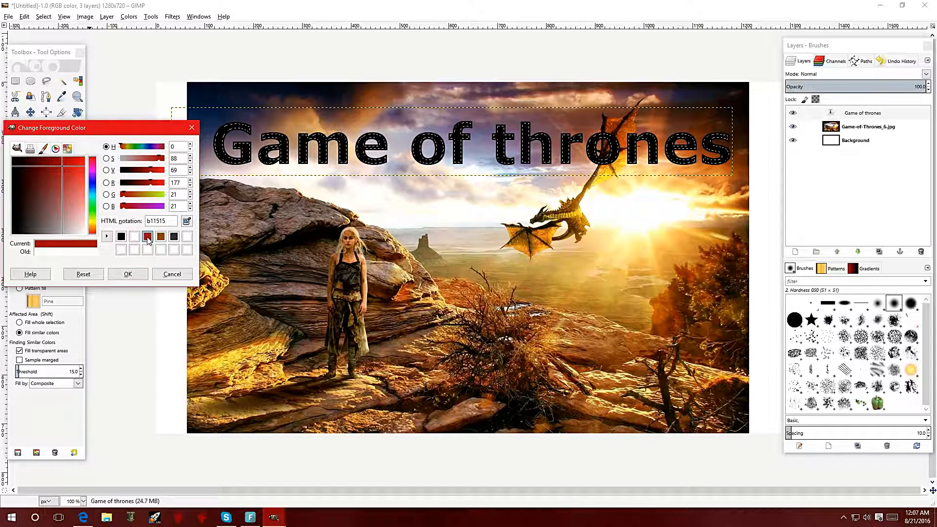
click(224, 154)
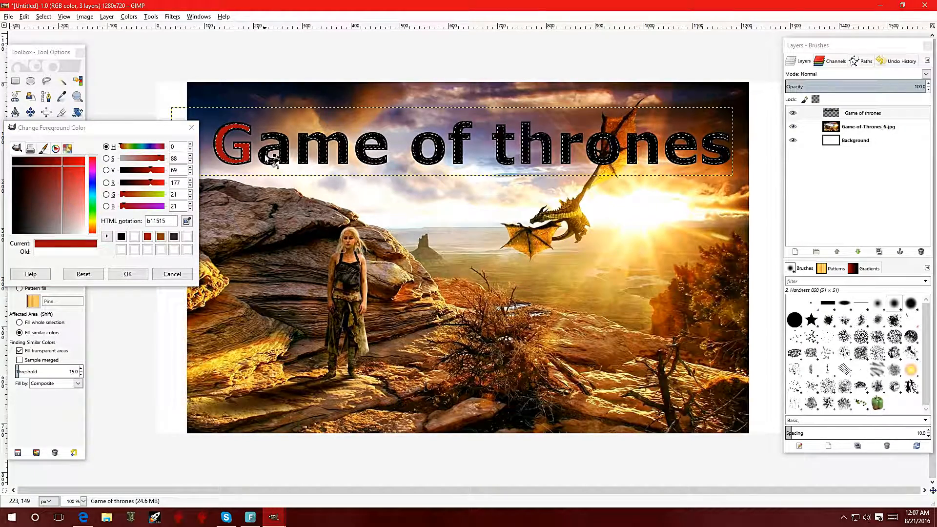
click(304, 155)
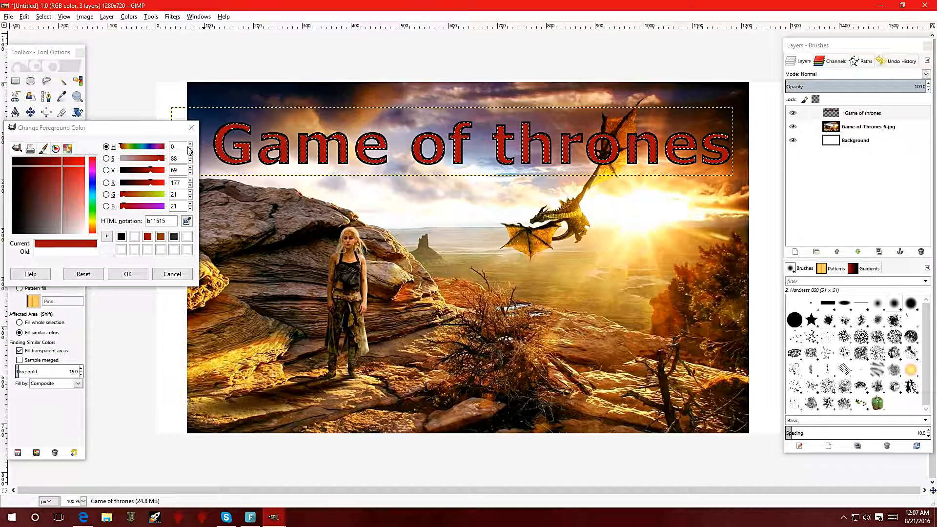
click(47, 17)
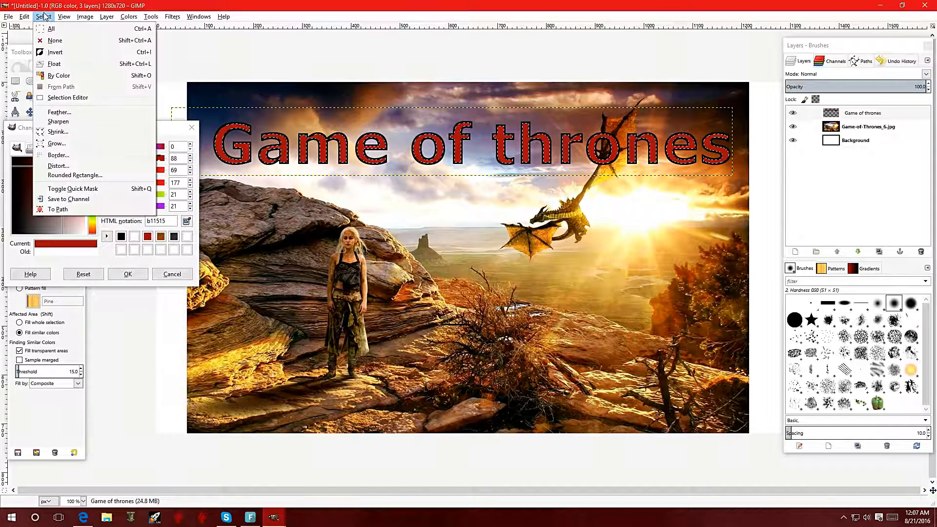
click(55, 42)
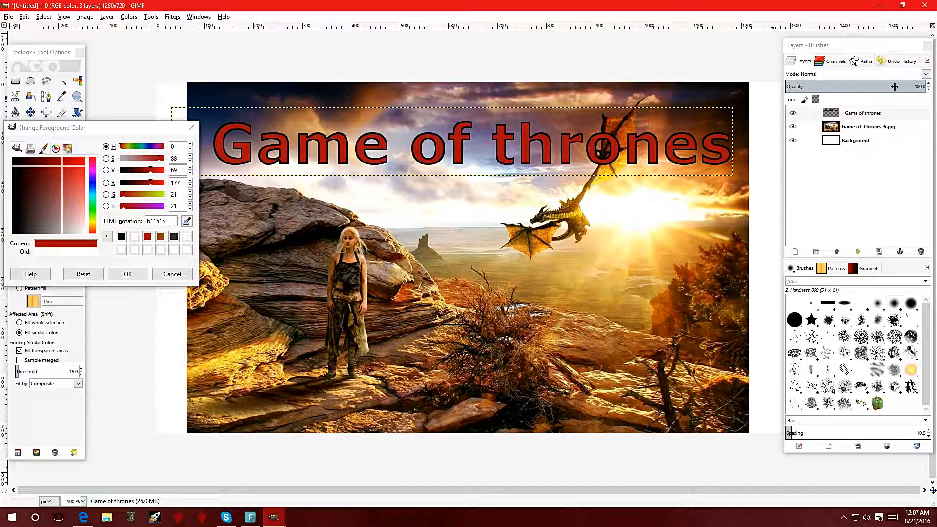
Duplicate the red title layer and place the copy directly beneath the original
click(872, 116)
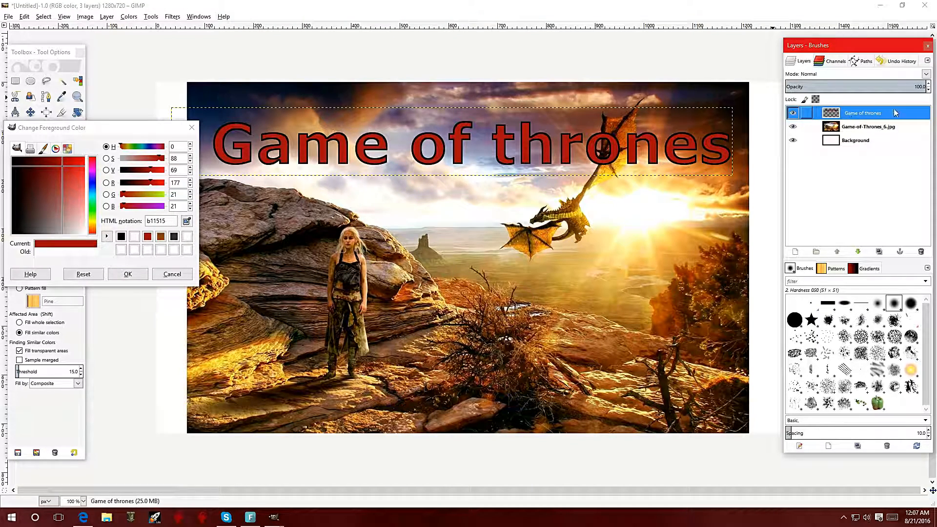
right_click(850, 115)
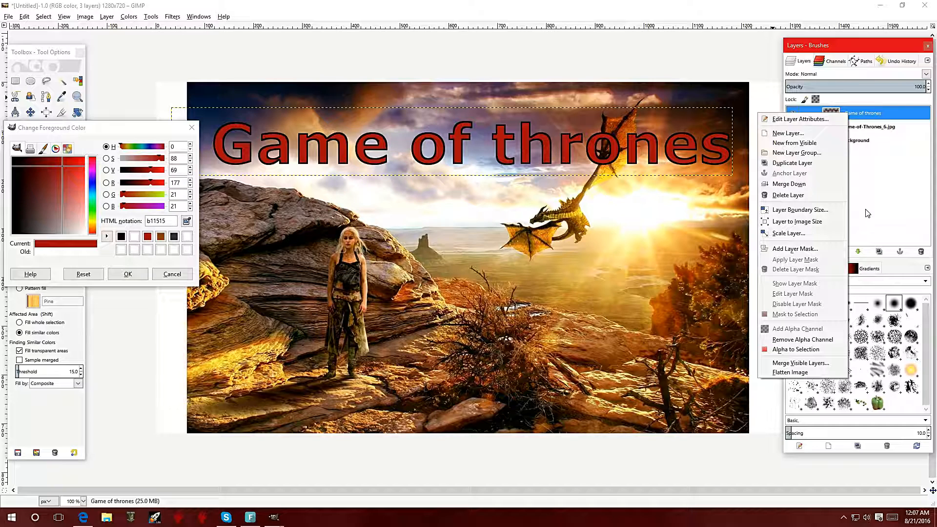
click(870, 116)
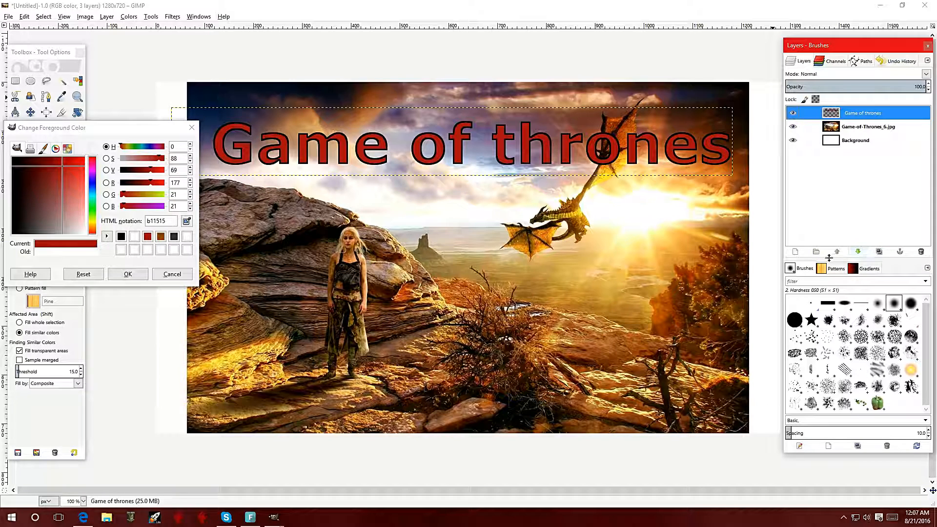
click(878, 252)
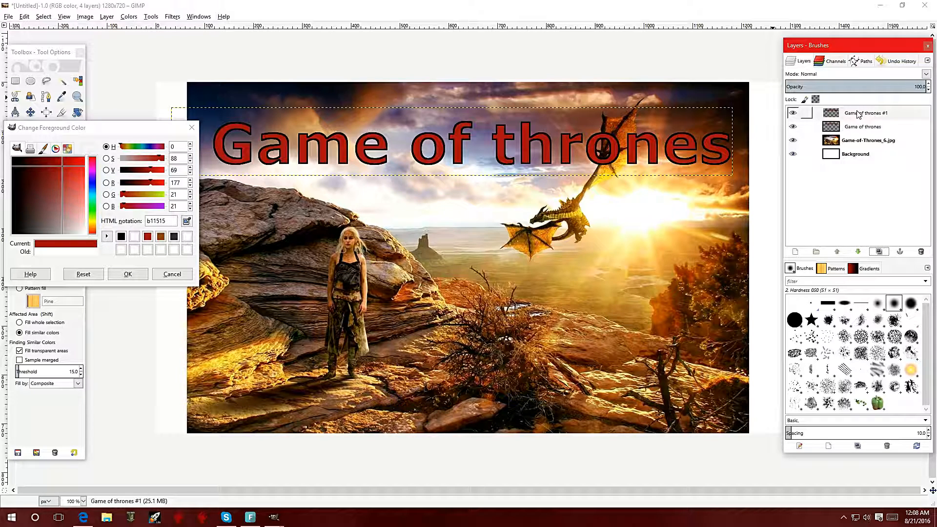
drag(877, 116, 874, 136)
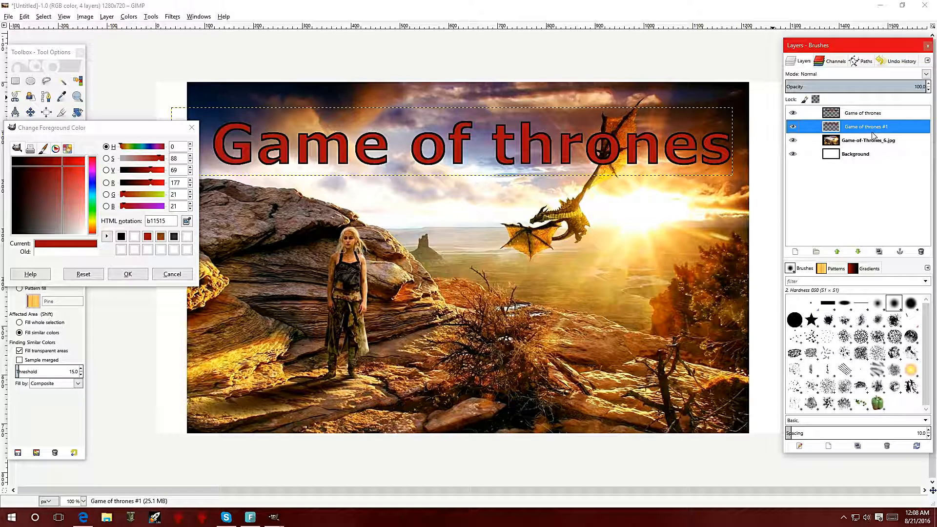
Hide the original title, the picture and the Background layers, leaving only the duplicate title shown
click(792, 112)
click(792, 140)
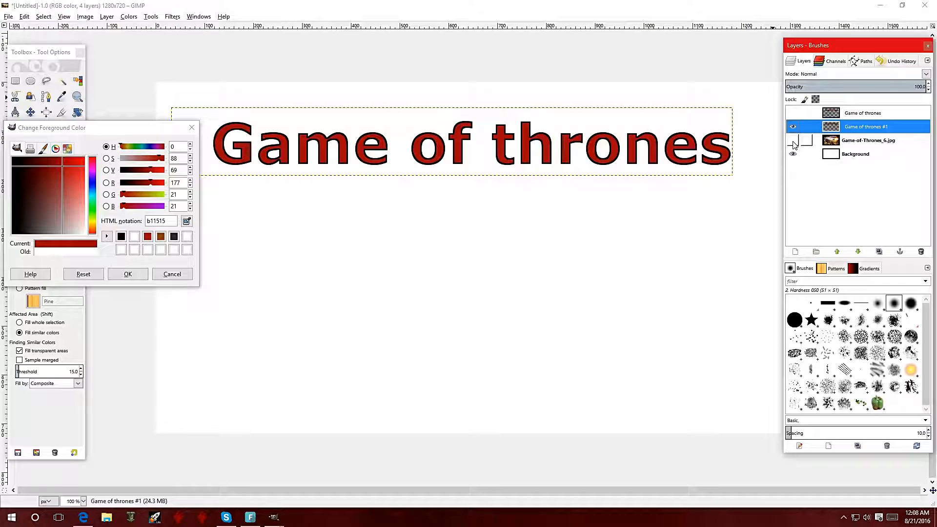
click(792, 154)
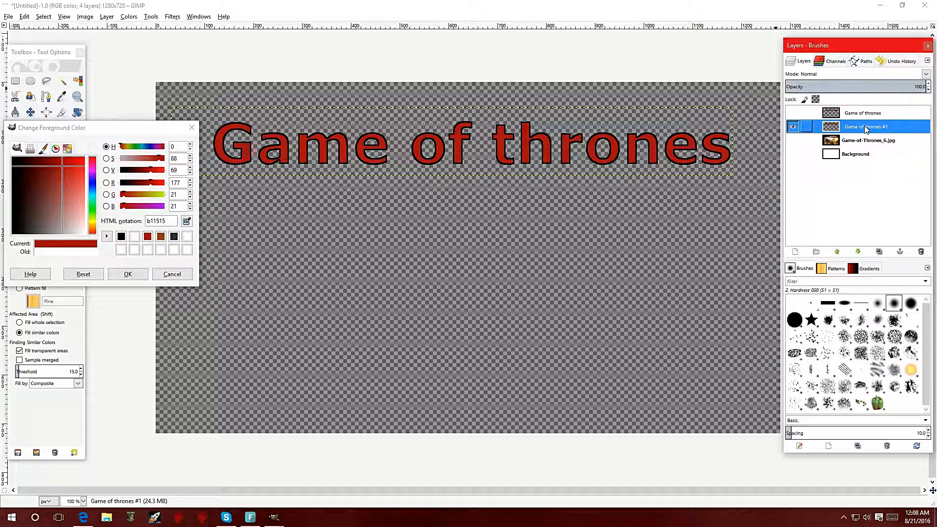
Apply a linear Motion Blur with length 10 and angle 200 to the duplicate title, and dismiss the foreground colour dialog
click(172, 17)
mouse_move(185, 65)
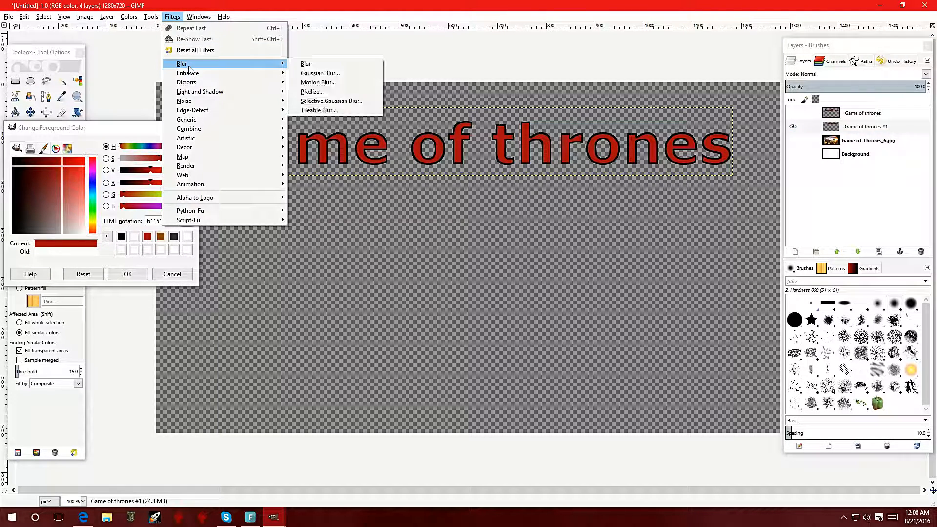
click(314, 83)
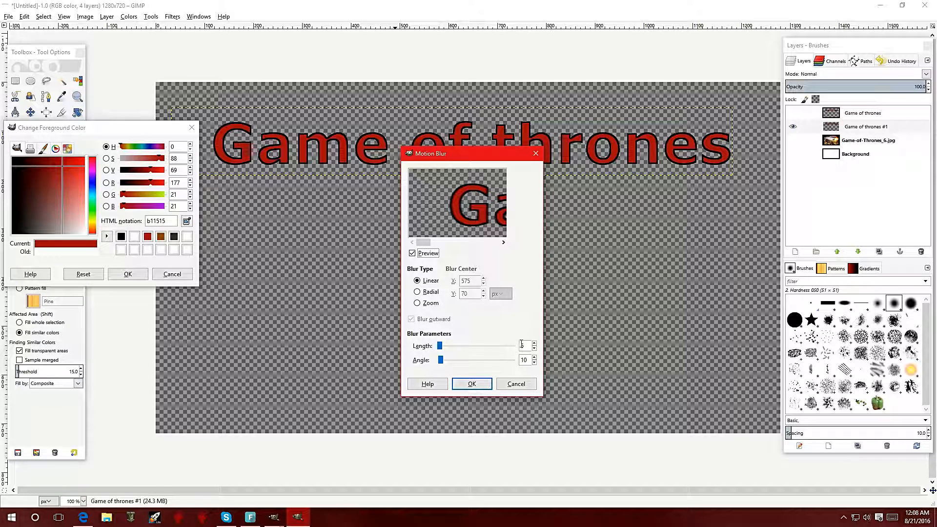
text(10)
click(526, 360)
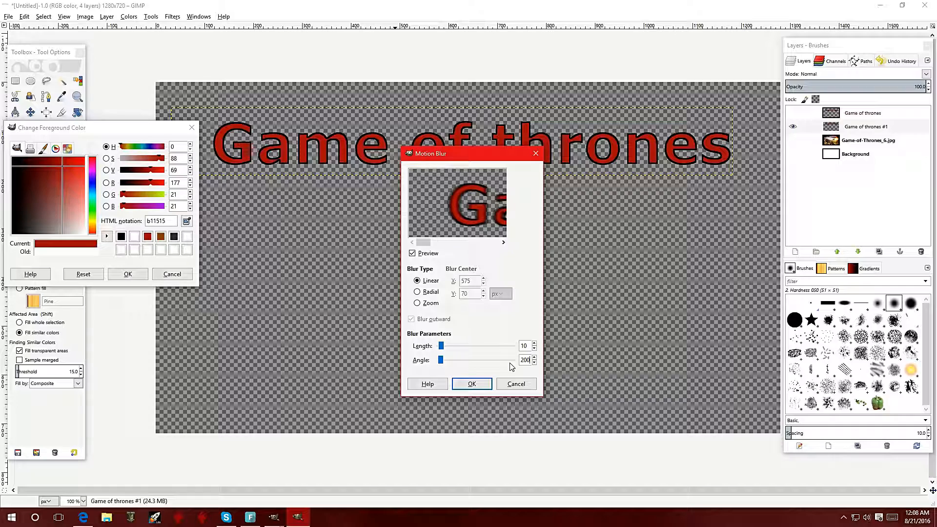
click(472, 384)
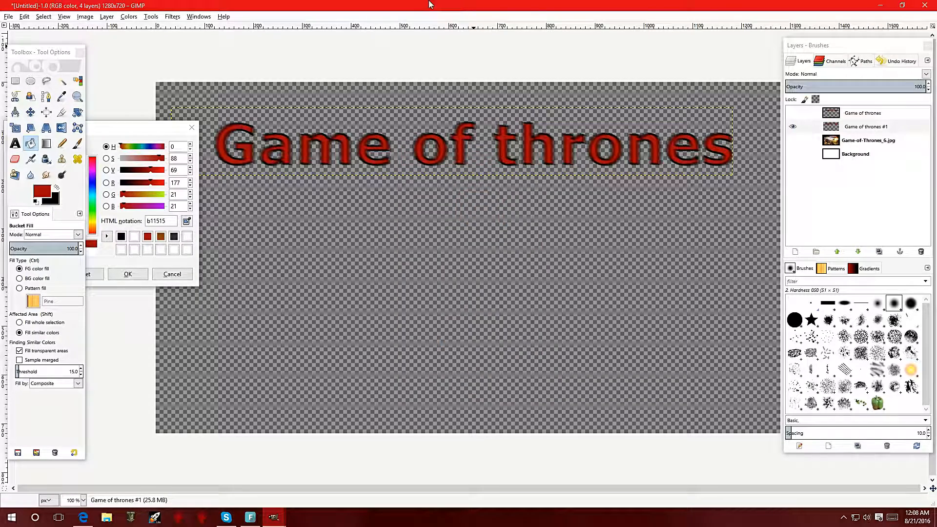
mouse_move(162, 136)
mouse_down()
mouse_move(221, 194)
mouse_move(156, 298)
mouse_up()
click(122, 433)
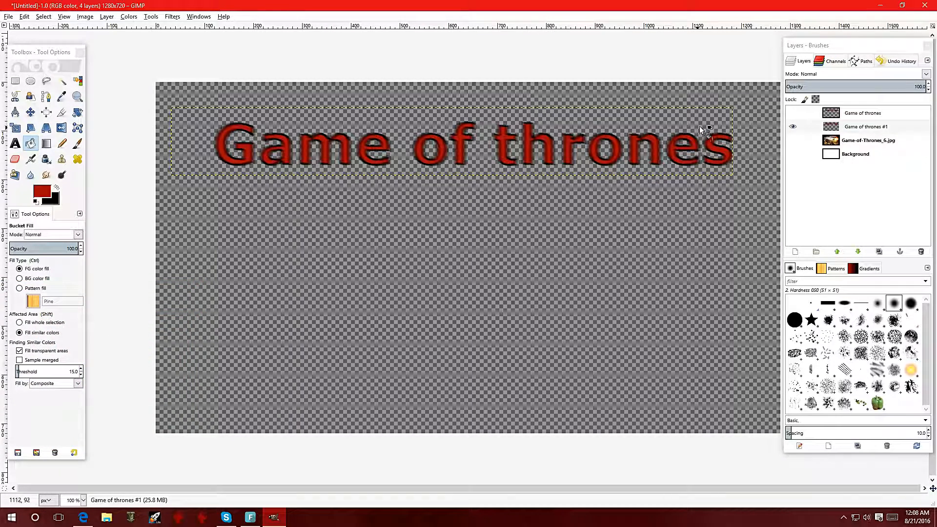
Duplicate the blurred title layer repeatedly until 30 blurred layers are stacked beneath the original title
click(855, 131)
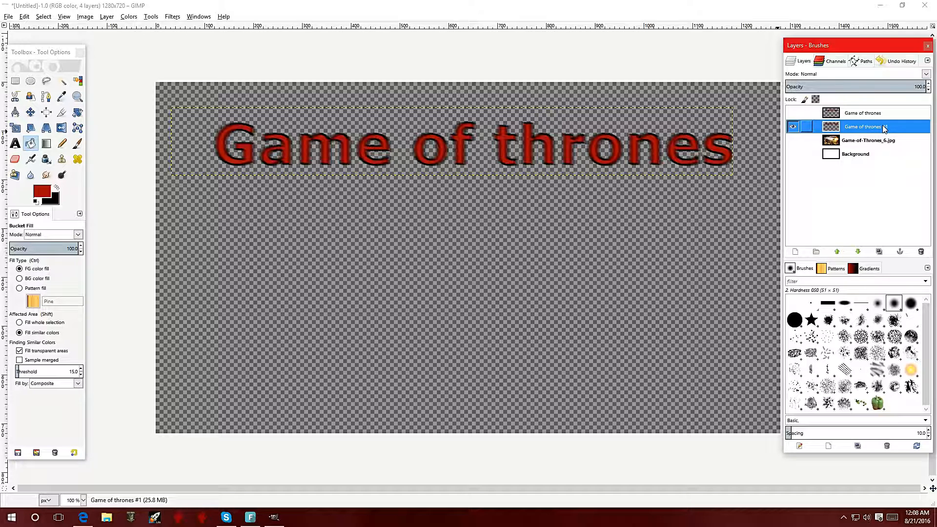
click(879, 251)
click(879, 251)
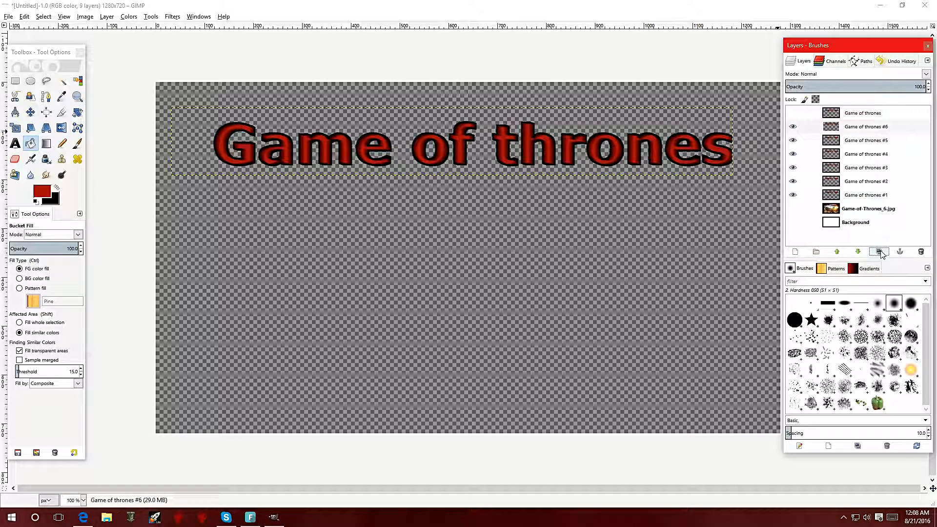
click(878, 251)
click(878, 251)
click(879, 251)
click(879, 251)
click(879, 251)
click(879, 251)
click(878, 251)
click(879, 251)
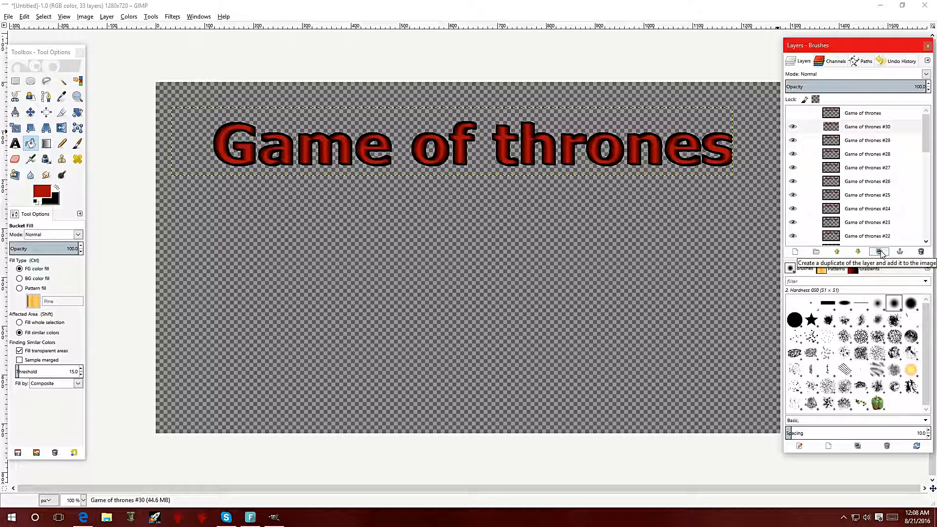
Merge all the visible blurred title layers into a single layer, expanded as necessary, without discarding the invisible layers
drag(927, 129, 935, 225)
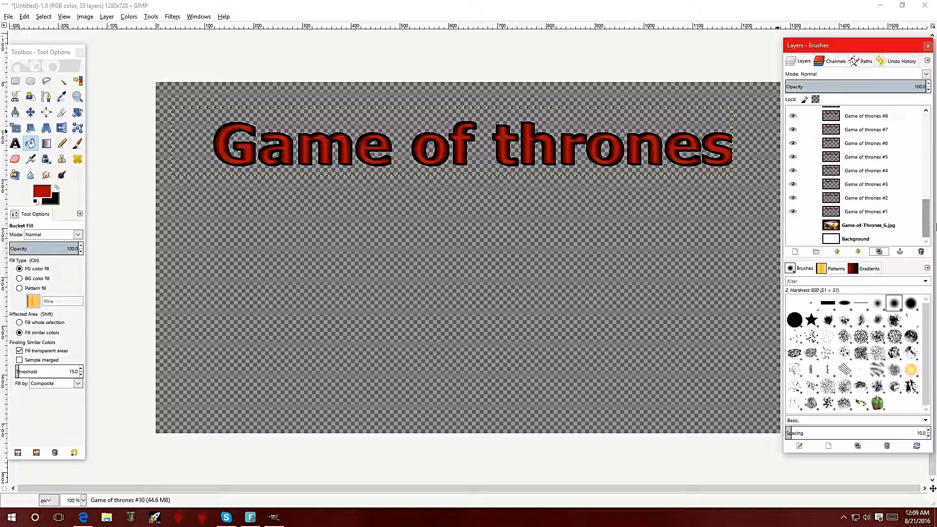
click(795, 227)
click(795, 227)
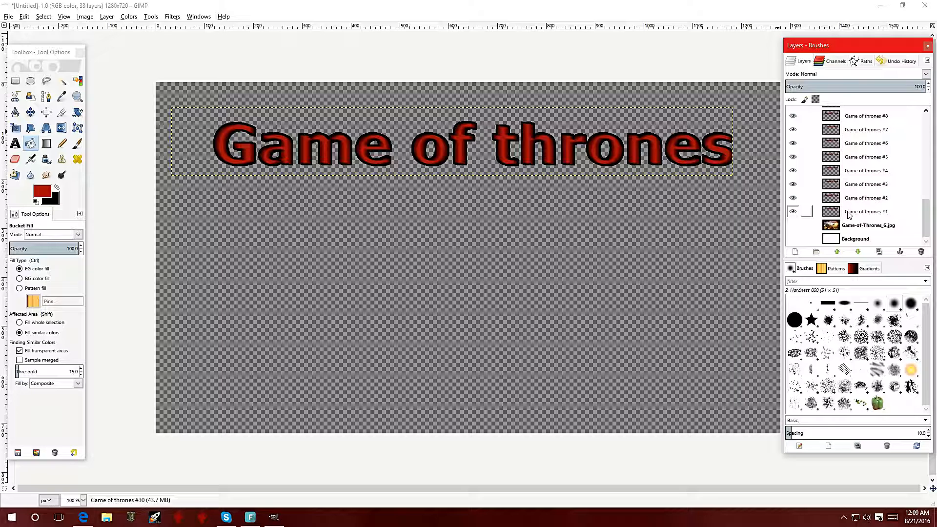
scroll(863, 212, up, 10)
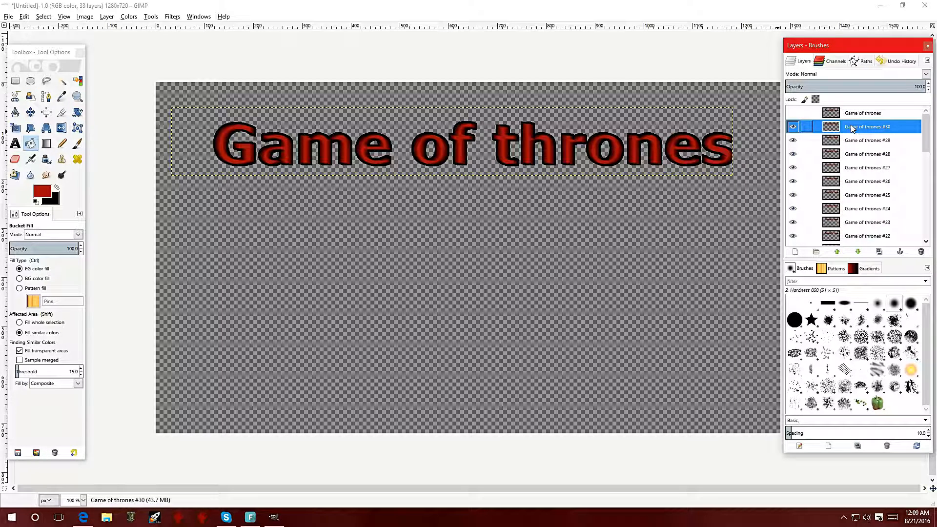
right_click(852, 128)
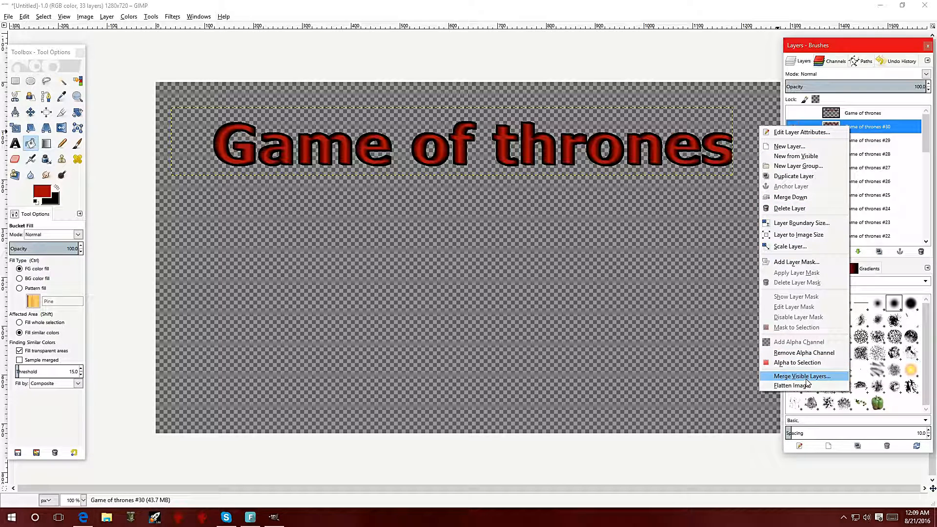
click(758, 62)
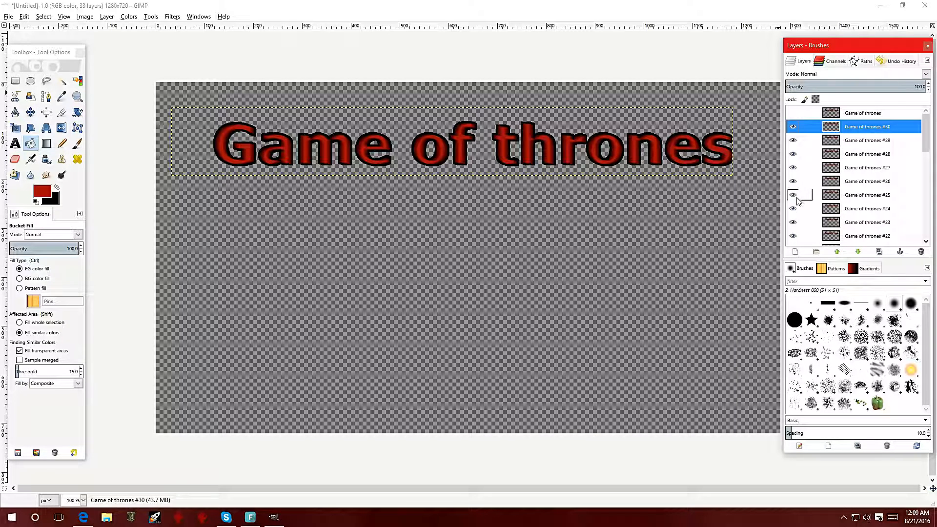
right_click(848, 127)
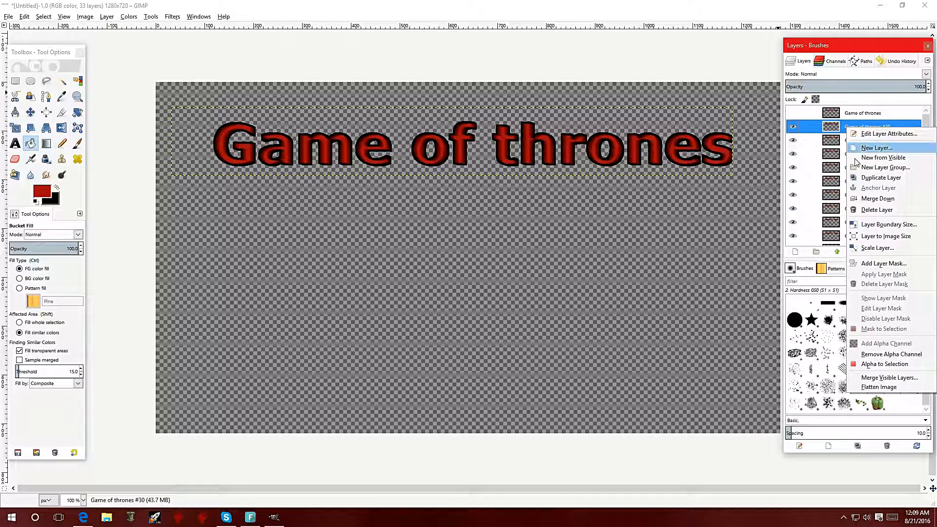
click(876, 382)
drag(836, 325, 605, 335)
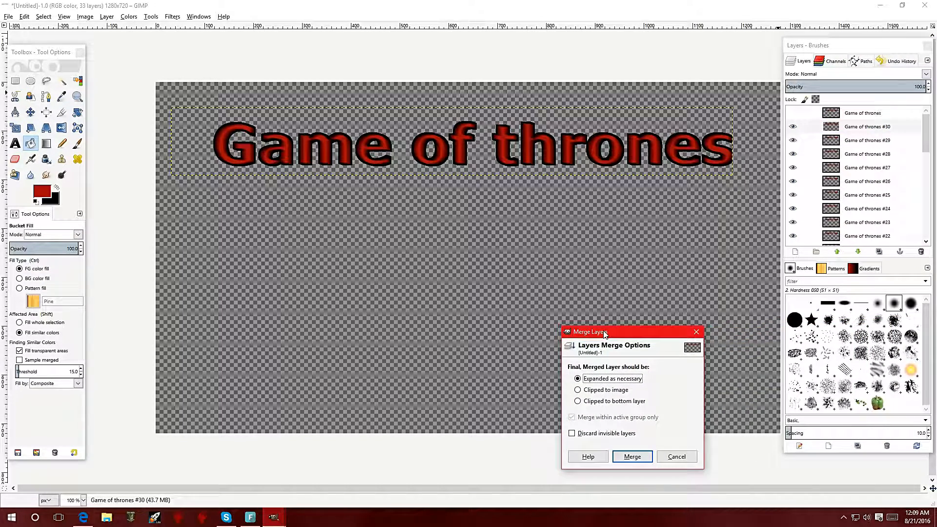
click(629, 459)
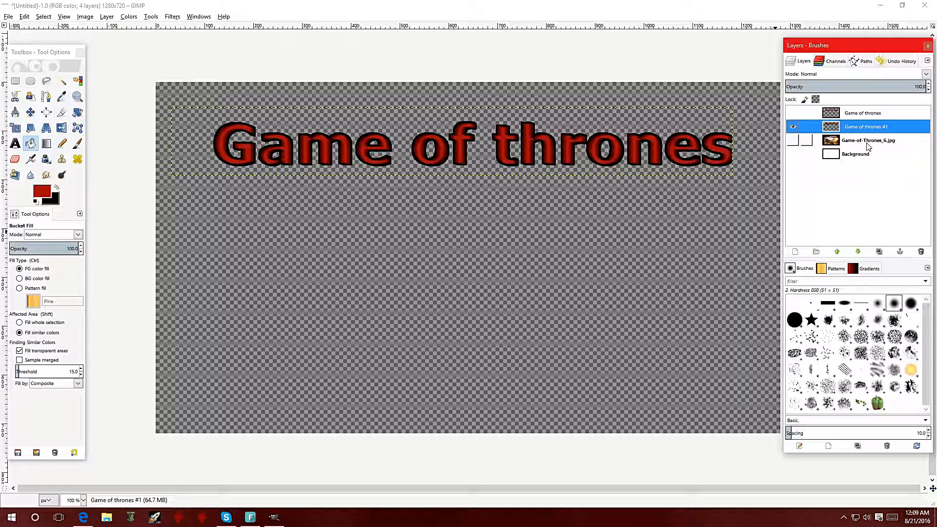
Show the original title layer and the Game of Thrones picture again, and make the picture the active layer
click(791, 113)
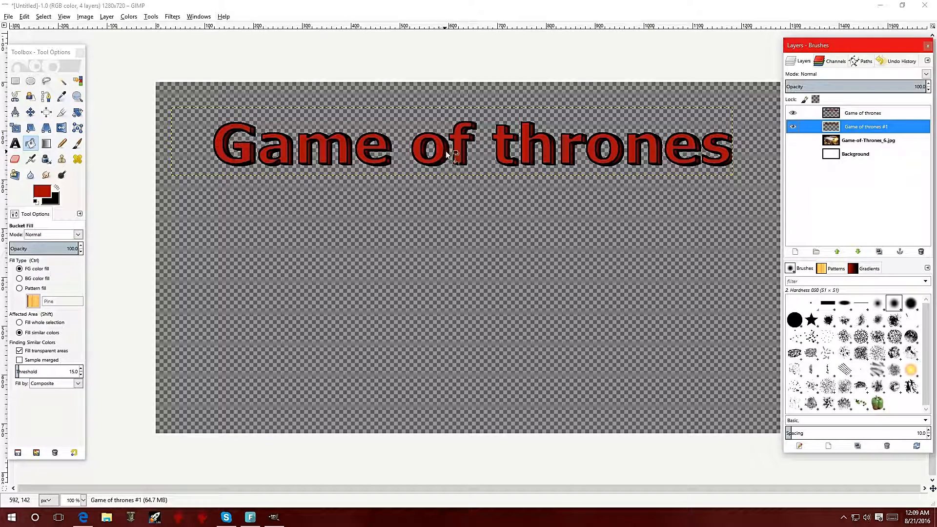
click(792, 140)
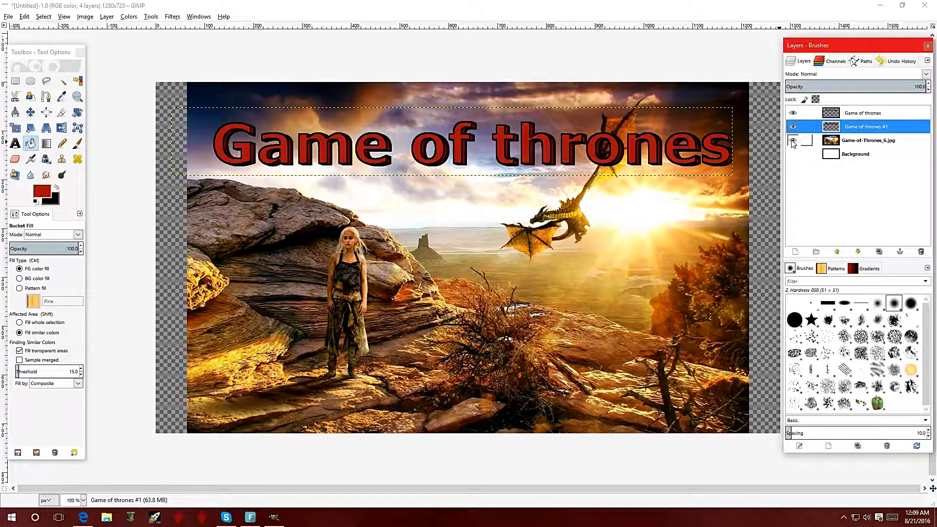
click(863, 141)
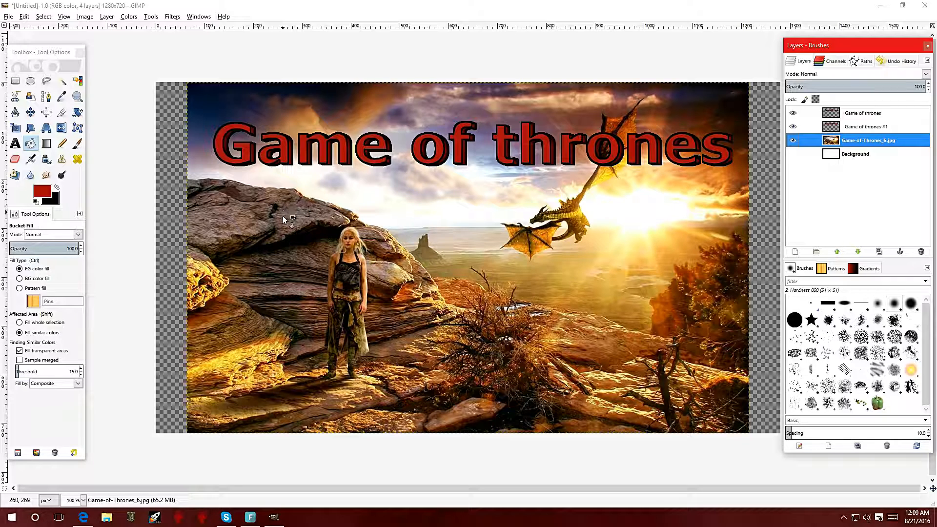
Add the text "best show" in Verdana 115 px inside a text box about 958 × 176 px across the lower picture
click(16, 143)
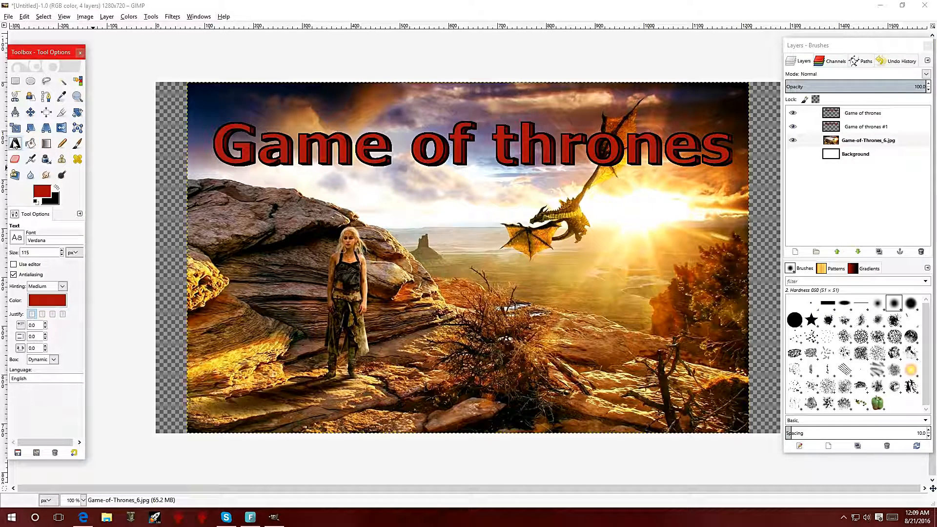
drag(238, 329, 703, 414)
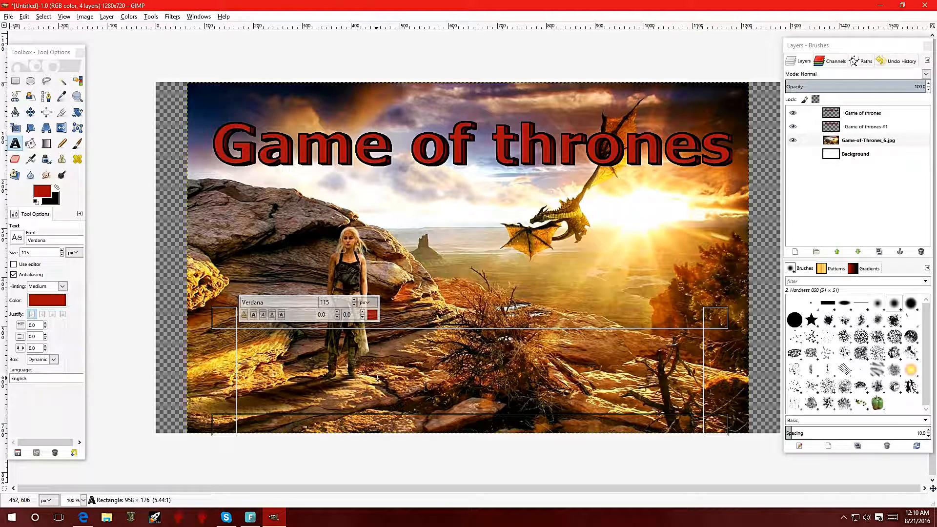
text(best)
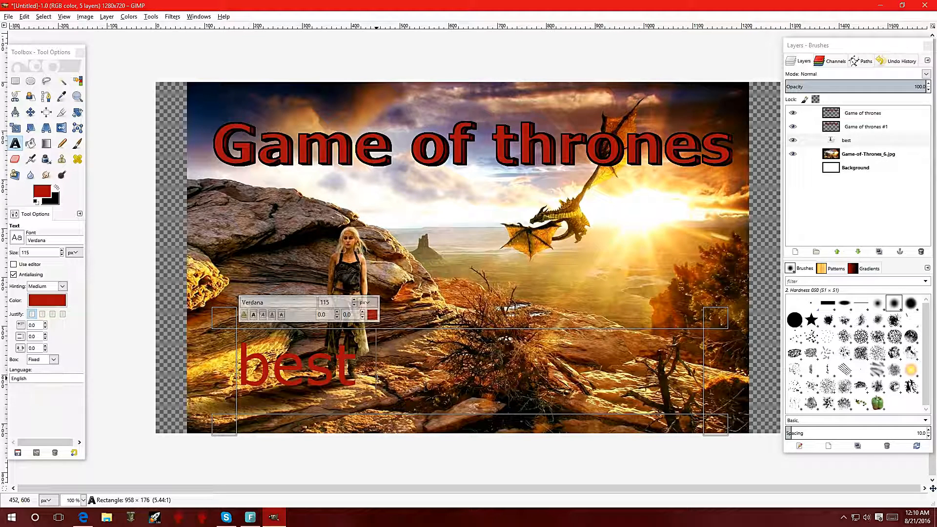
text( show)
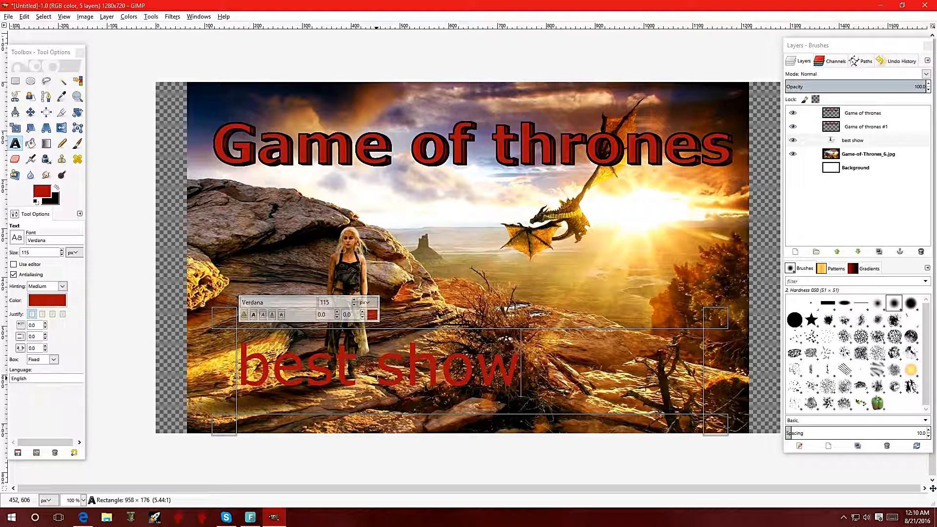
Make the "best show" text bold and colour it black (000000)
drag(519, 367, 236, 366)
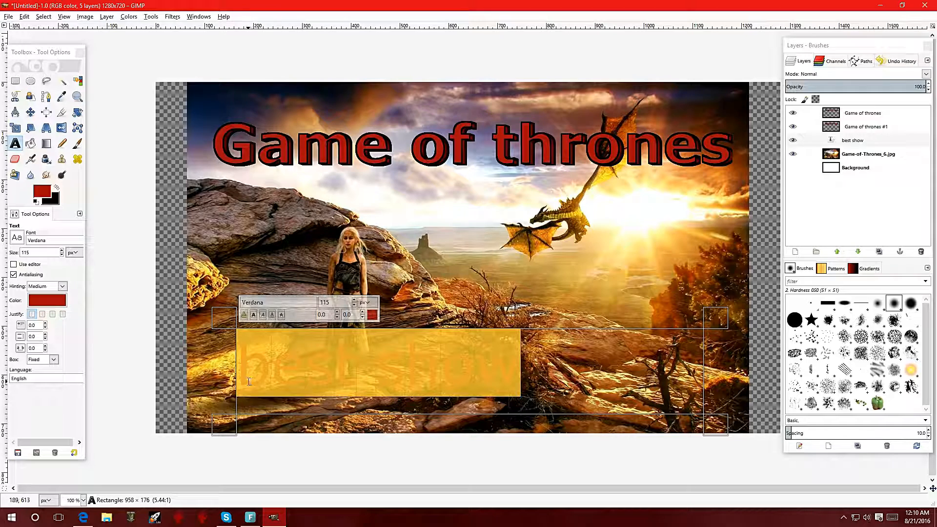
click(253, 314)
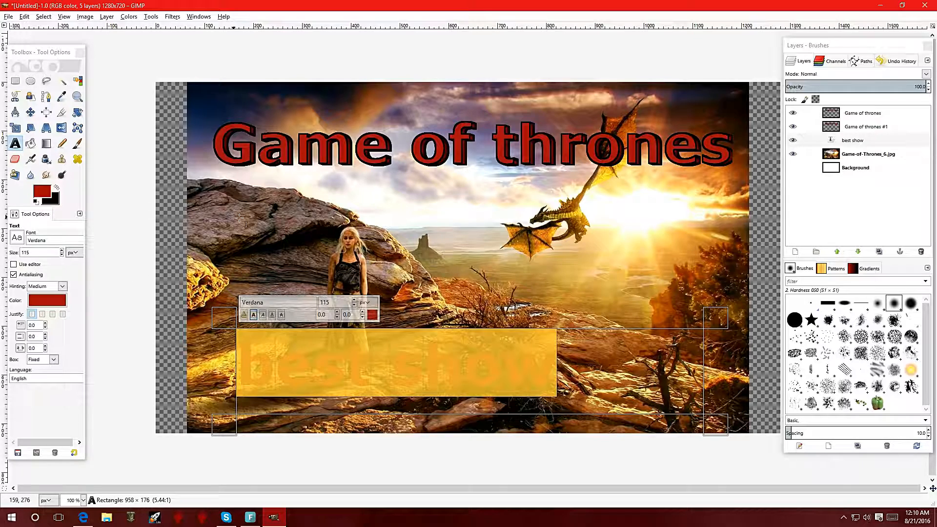
click(372, 315)
click(408, 356)
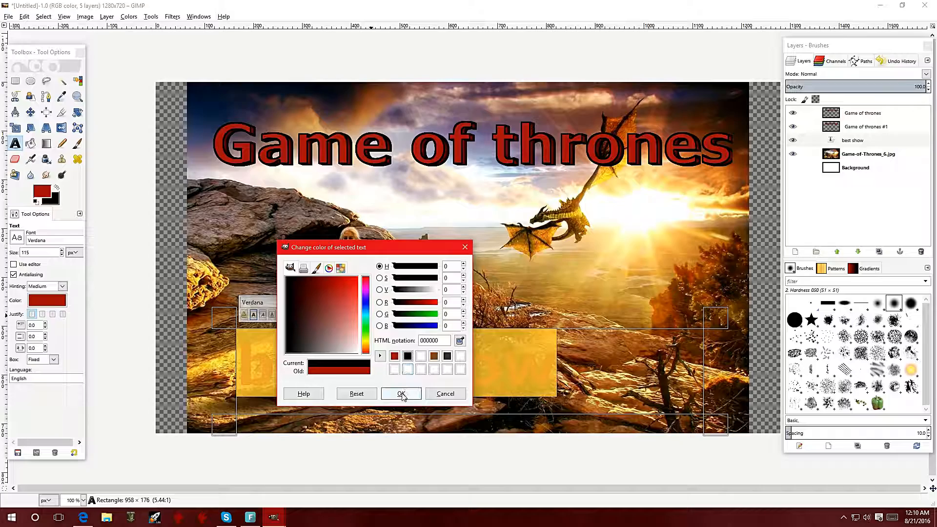
click(401, 393)
click(436, 287)
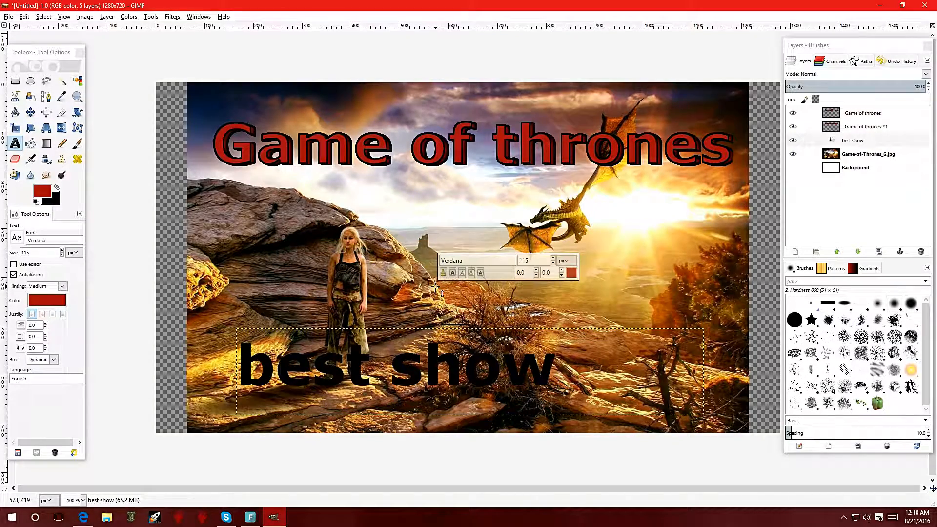
click(564, 370)
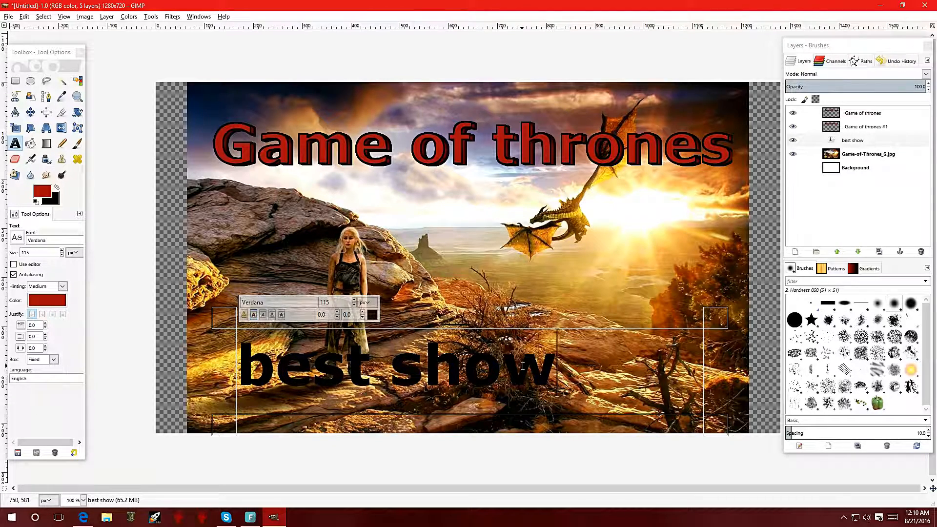
Select the "best show" lettering from its layer's alpha and shrink that selection inward
right_click(858, 141)
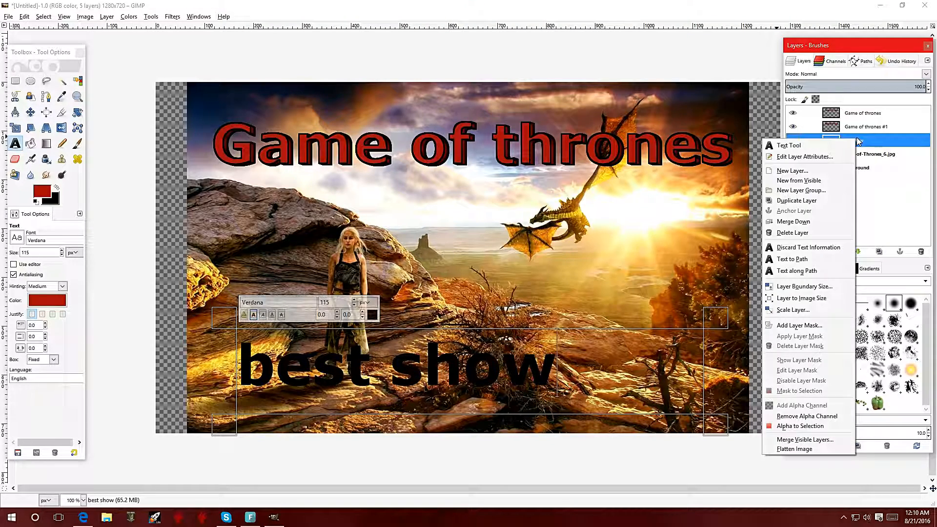
click(799, 426)
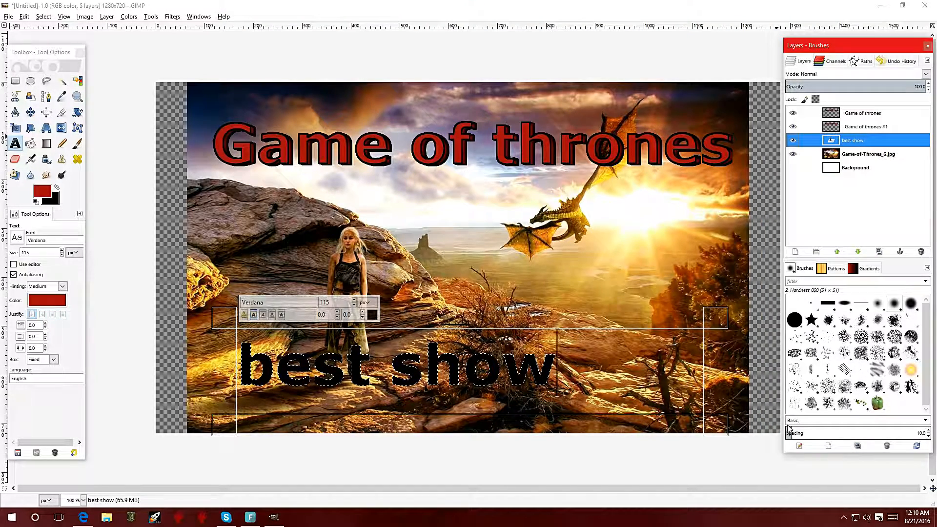
click(44, 17)
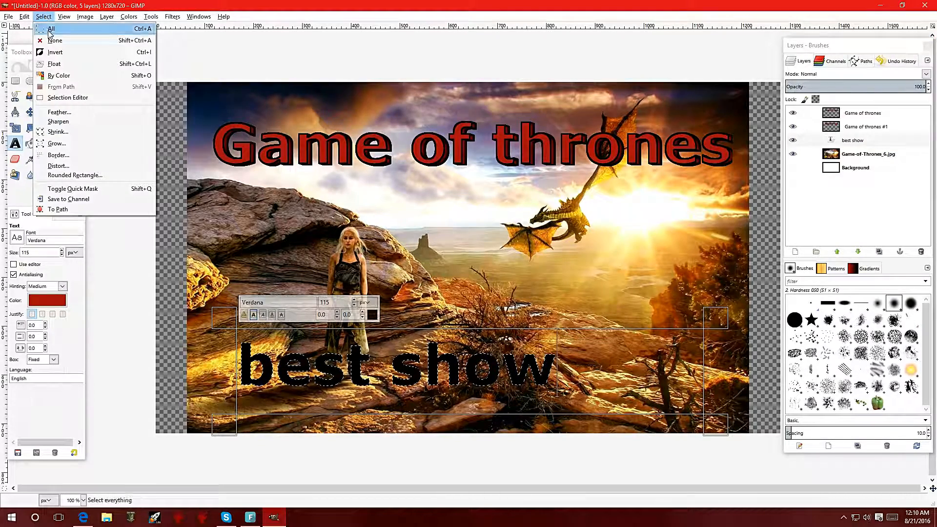
click(56, 131)
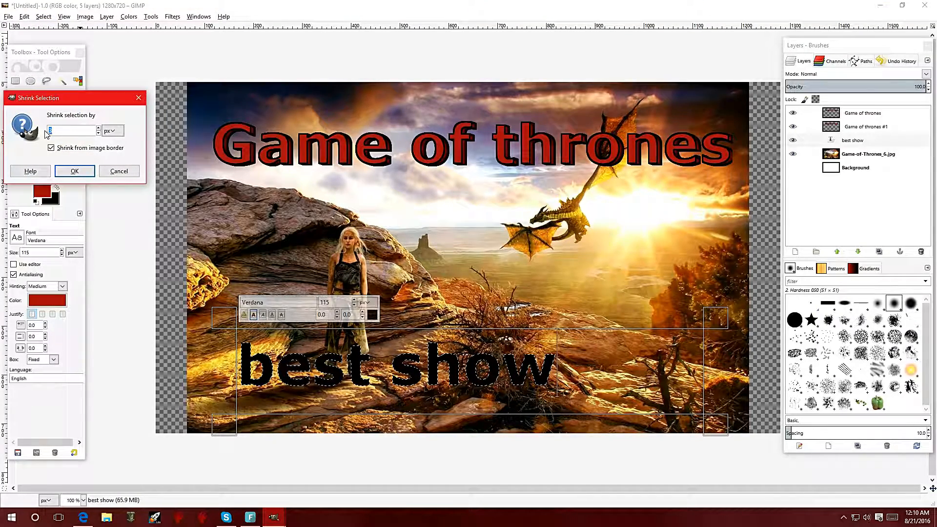
click(74, 171)
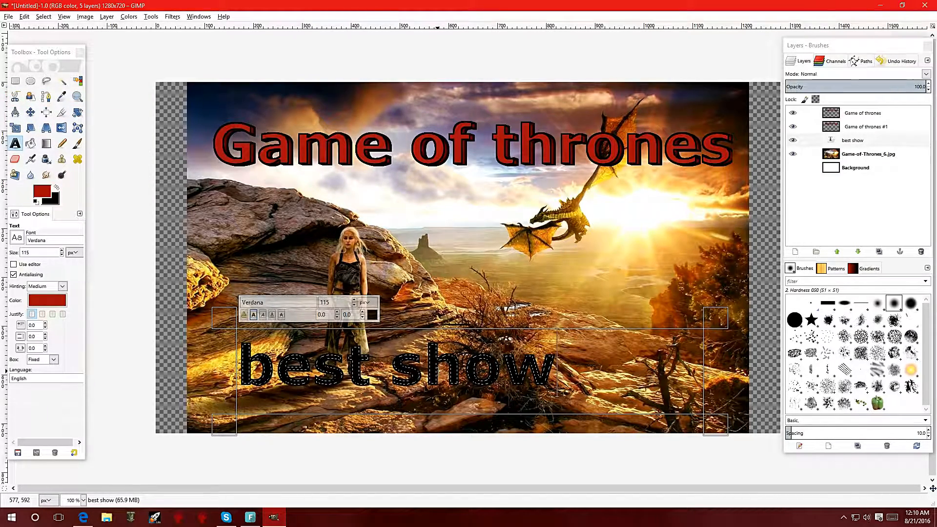
Swap the foreground and background colours, and blend a linear Deep Sea gradient vertically downward through the selected "best show" letters
click(57, 187)
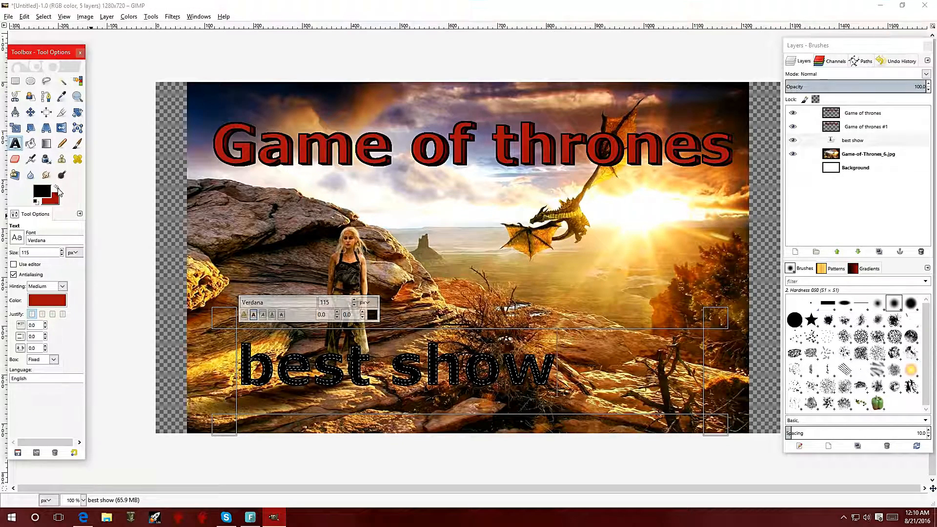
click(46, 144)
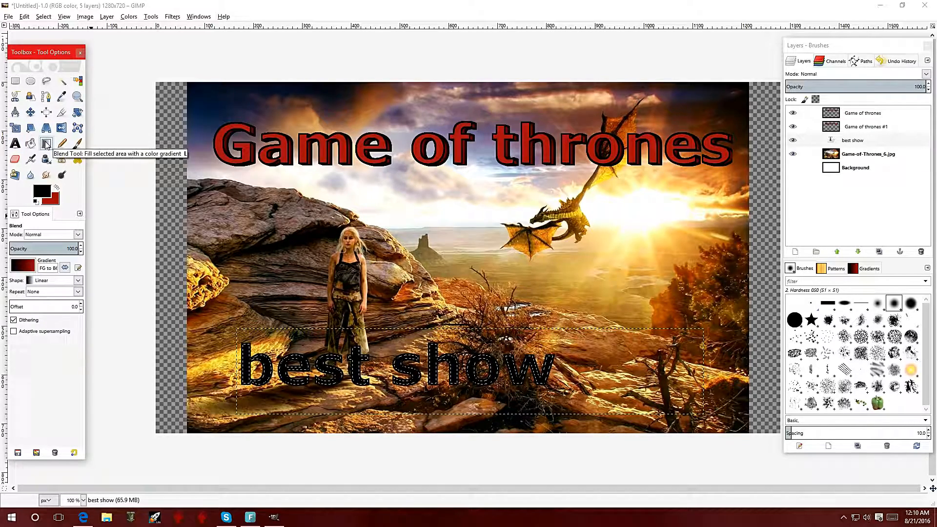
click(28, 267)
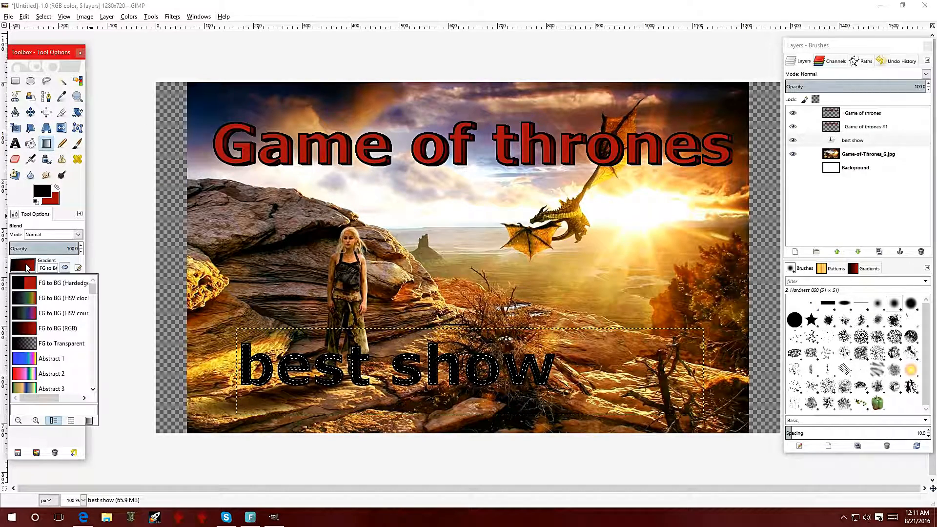
scroll(27, 339, down, 7)
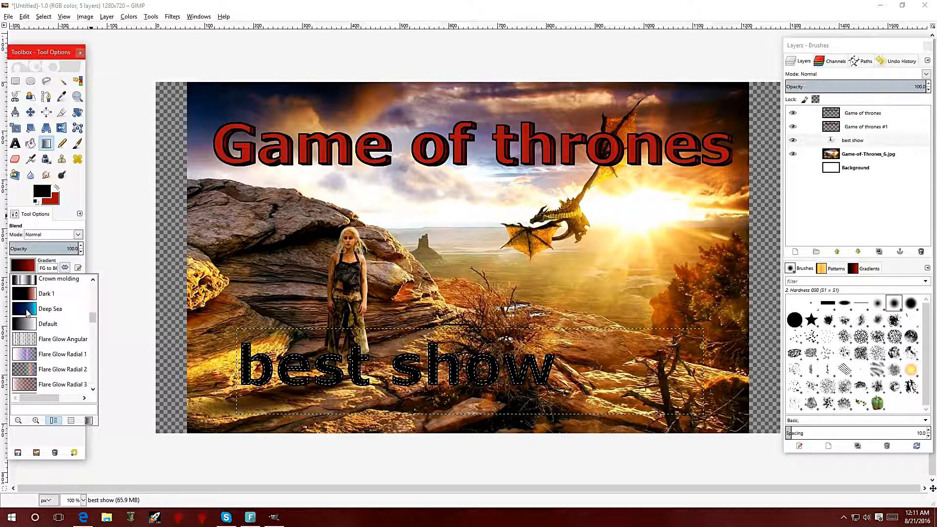
click(27, 312)
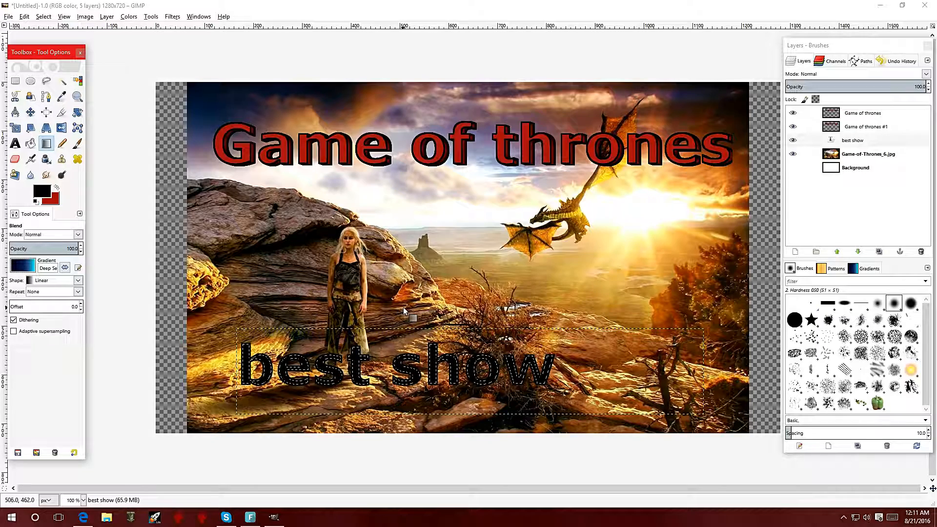
drag(405, 306, 407, 407)
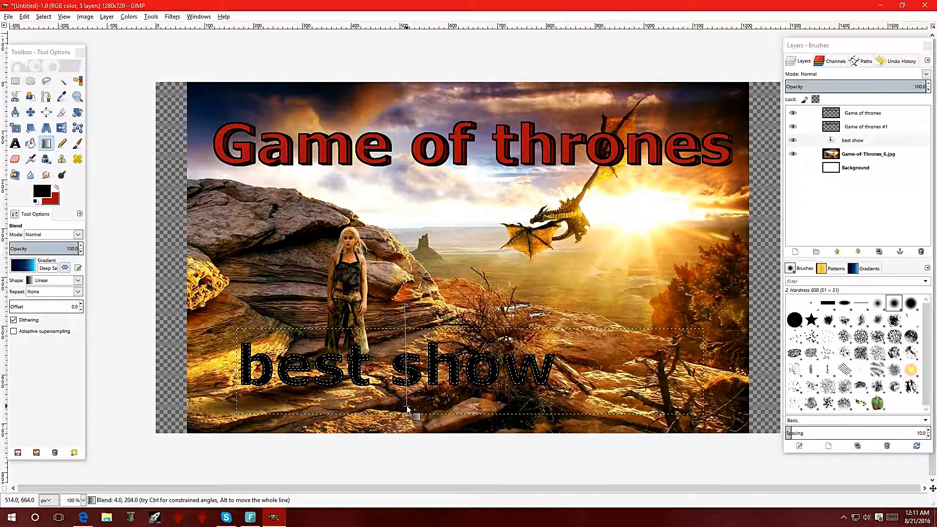
drag(406, 408, 407, 408)
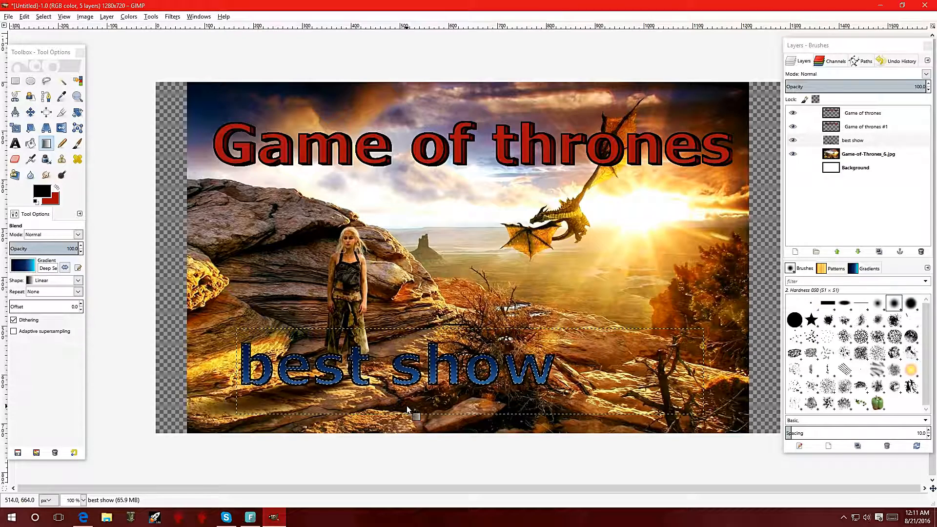
Reapply the Deep Sea gradient to the selected letters in several diagonal directions, finishing with a vertical blend from below the text upward
drag(355, 333, 382, 368)
drag(434, 347, 392, 365)
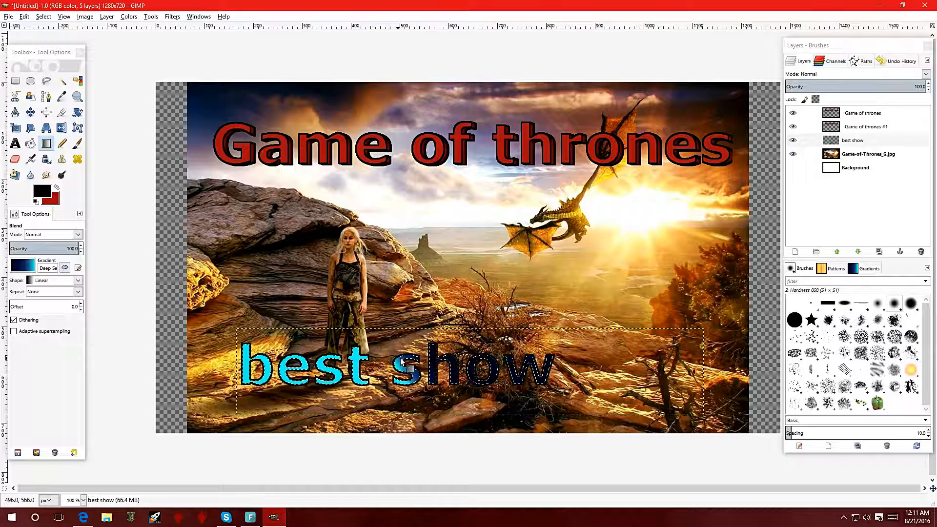
drag(471, 350, 435, 372)
drag(523, 362, 485, 386)
drag(433, 404, 344, 347)
drag(333, 385, 291, 359)
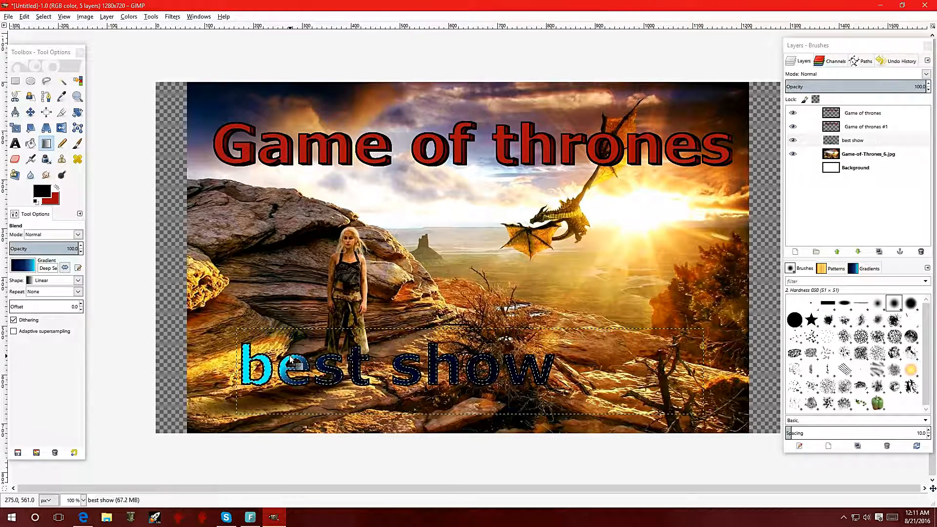
drag(271, 312, 529, 394)
drag(517, 343, 239, 390)
drag(380, 413, 378, 332)
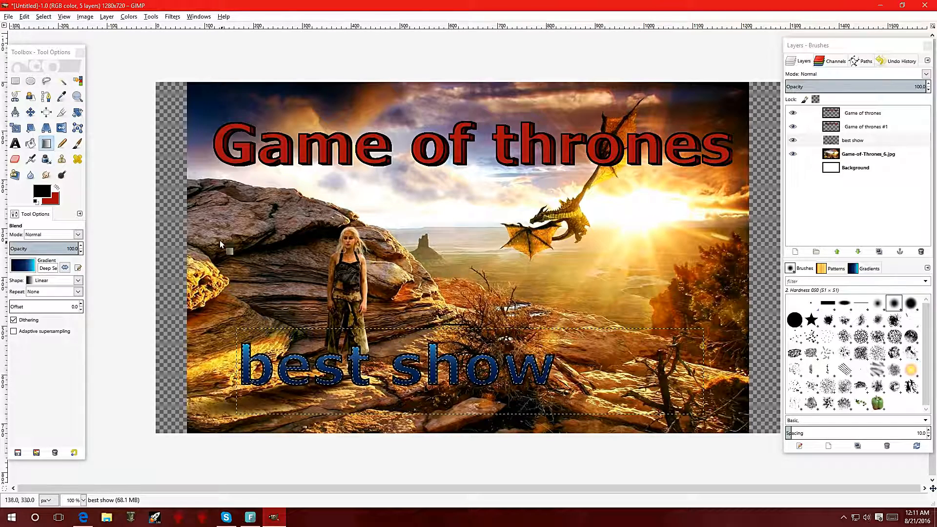
Clear the selection around the letters and hide every layer except "best show"
click(43, 16)
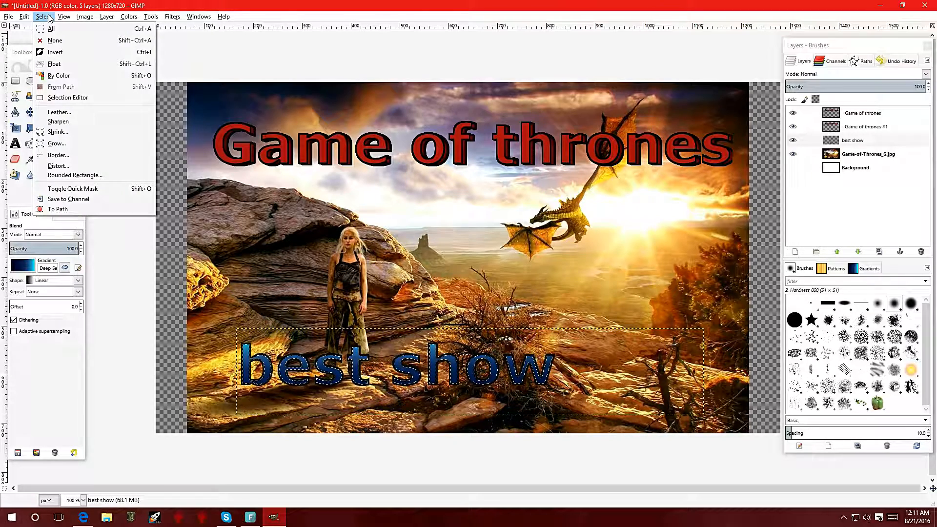
click(63, 40)
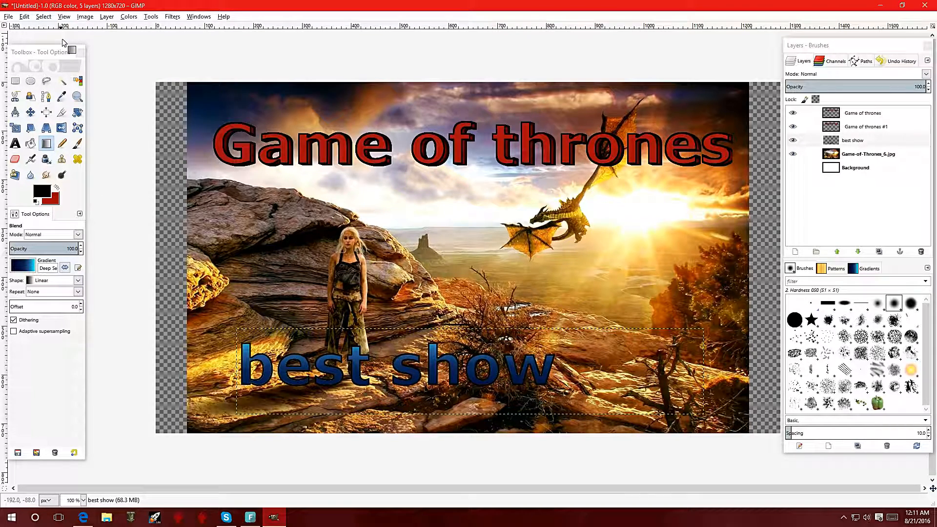
shift+click(792, 140)
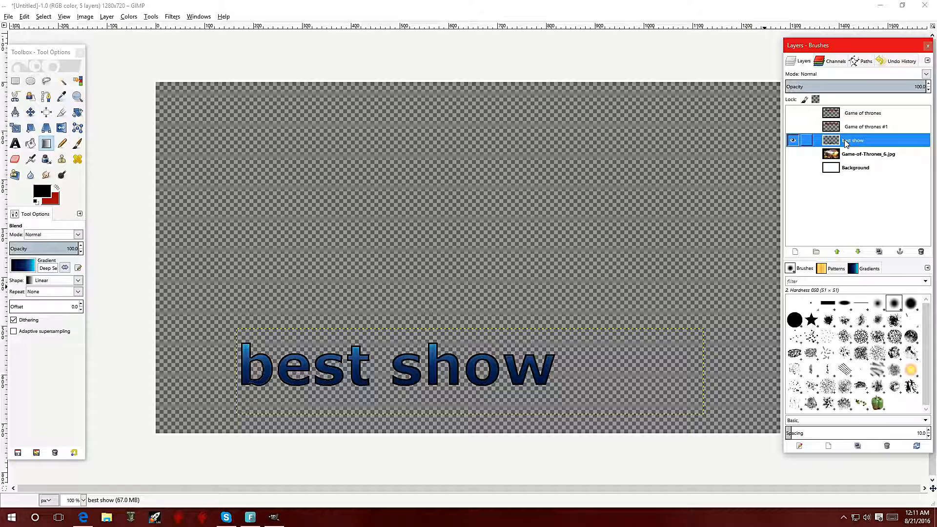
Duplicate the "best show" layer, place the copy directly beneath the original and hide the original
click(878, 251)
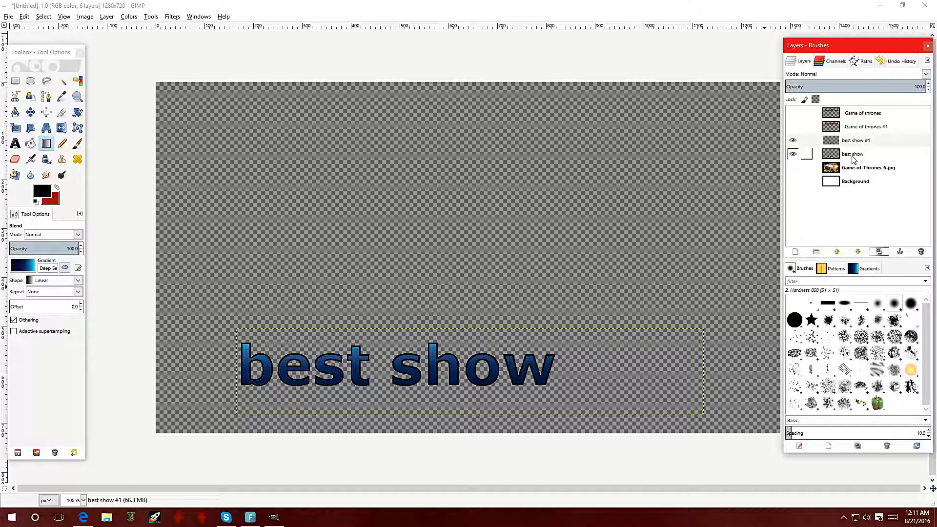
drag(854, 144, 874, 161)
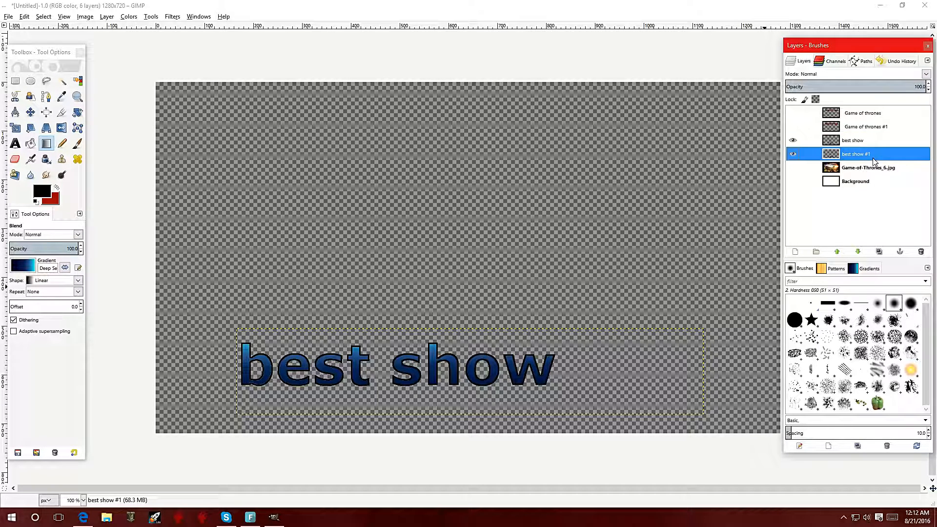
click(793, 140)
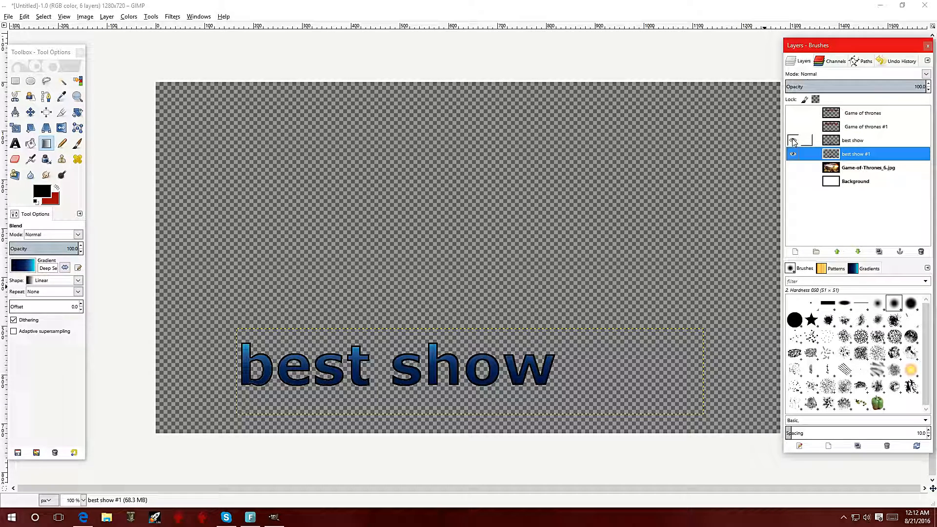
click(878, 251)
click(878, 251)
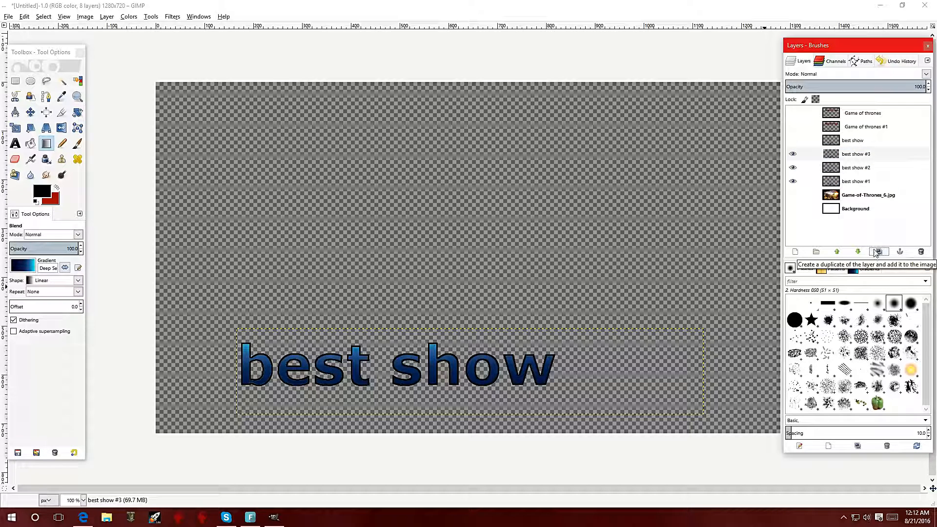
right_click(868, 154)
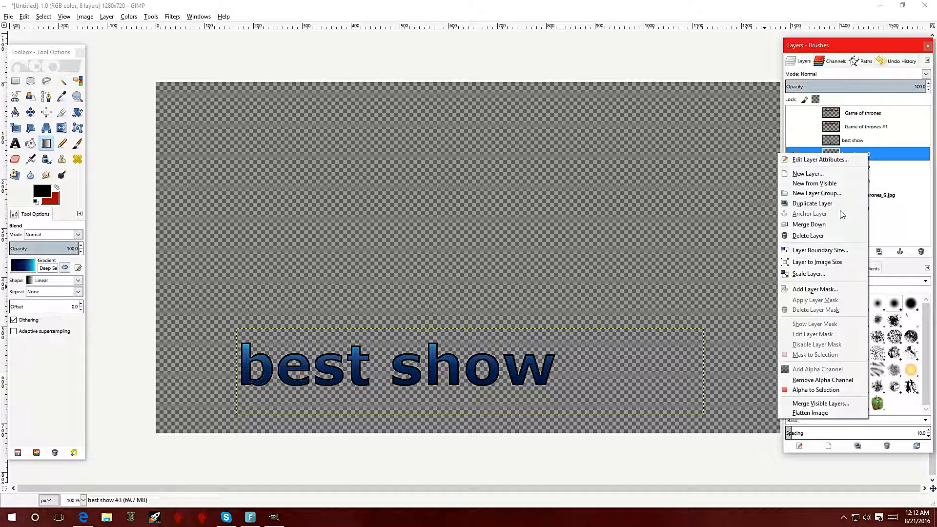
click(820, 236)
right_click(868, 156)
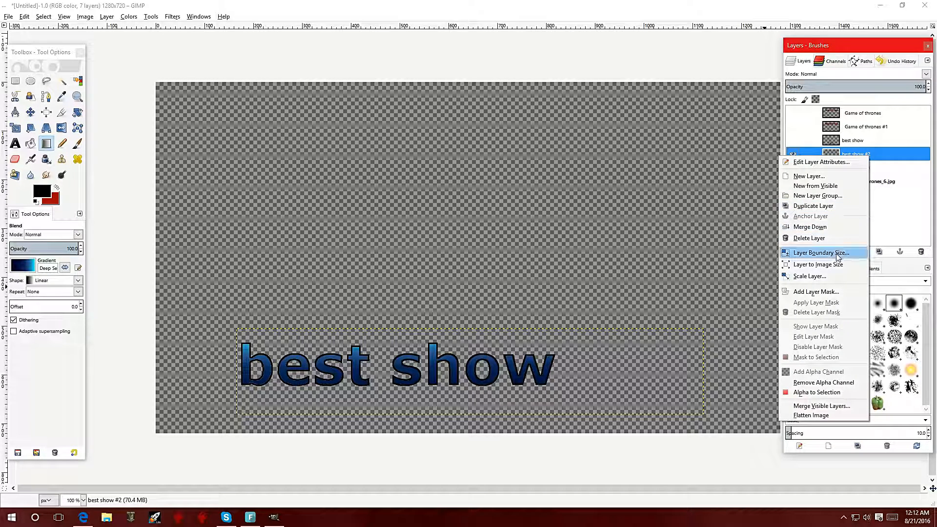
click(833, 238)
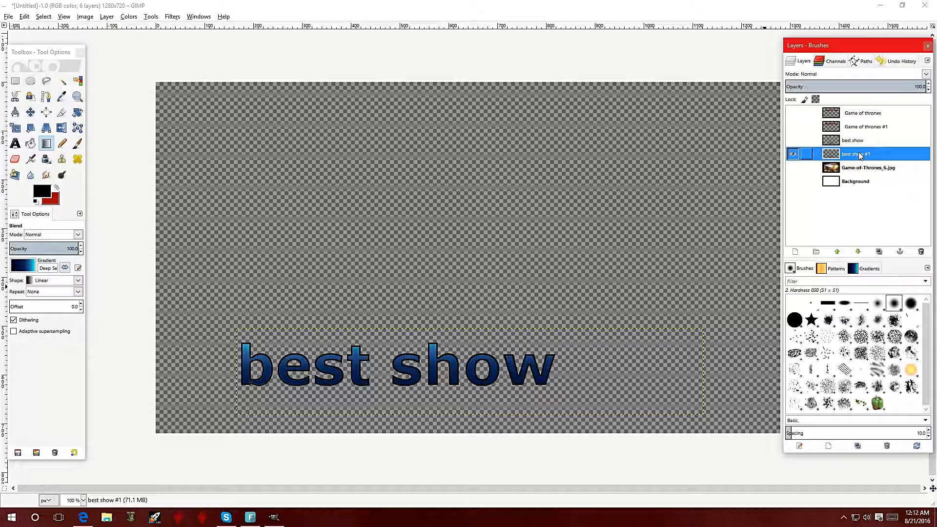
Apply a linear Motion Blur with length 10 and angle 200 to the "best show #1" copy
click(172, 16)
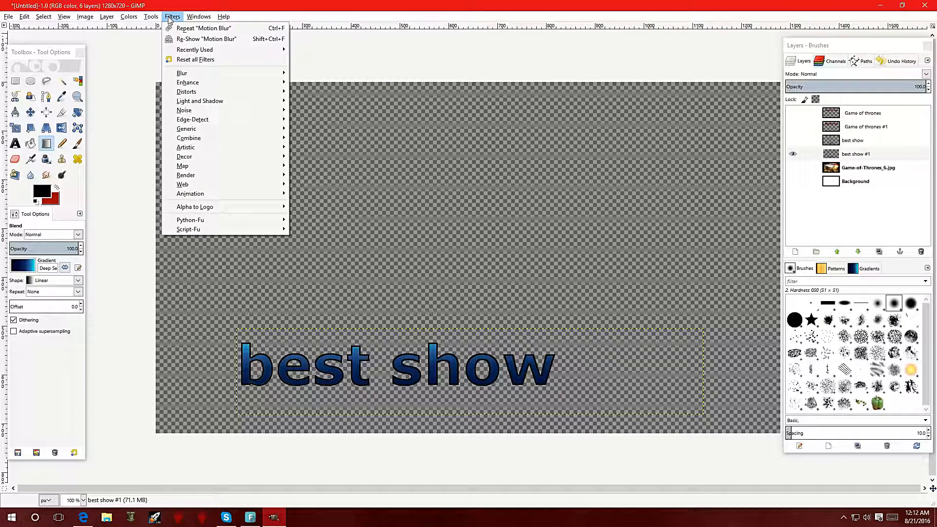
mouse_move(227, 72)
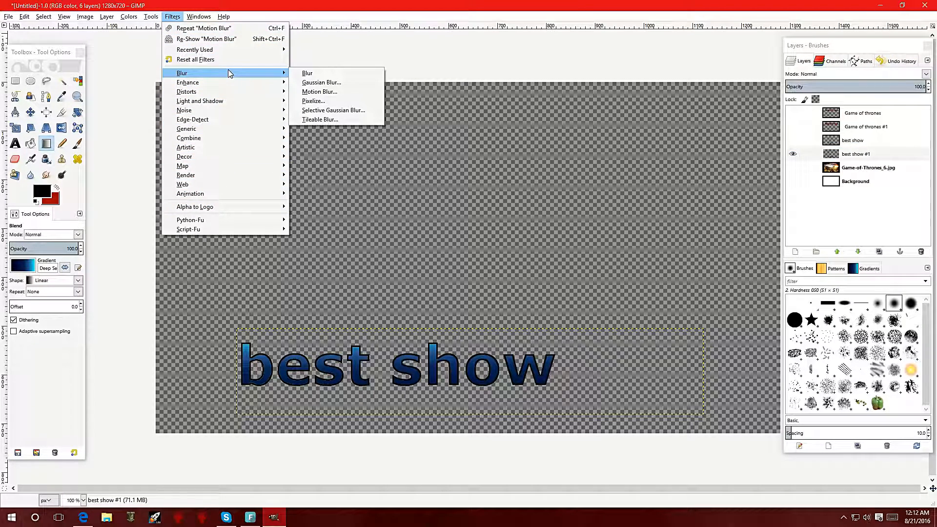
click(340, 91)
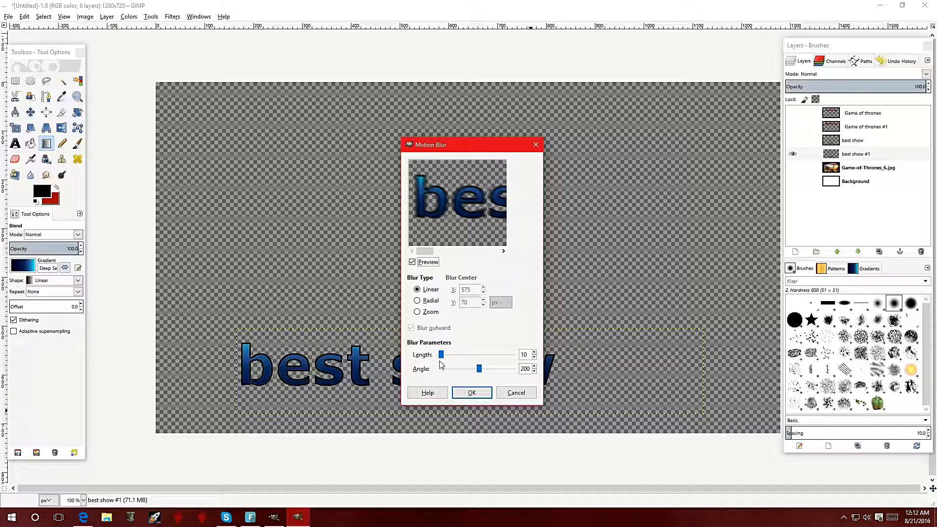
click(471, 392)
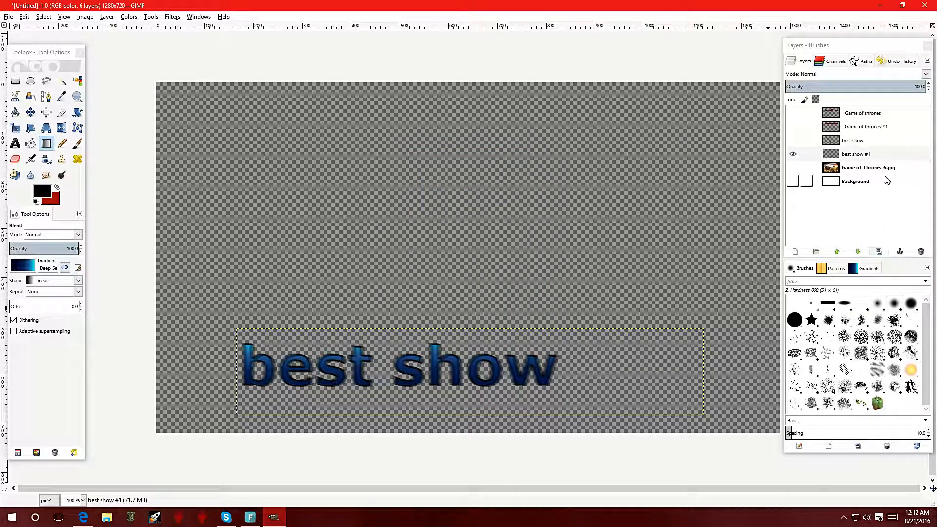
Duplicate the blurred "best show #1" layer 24 times to build up a solid shadow
click(863, 155)
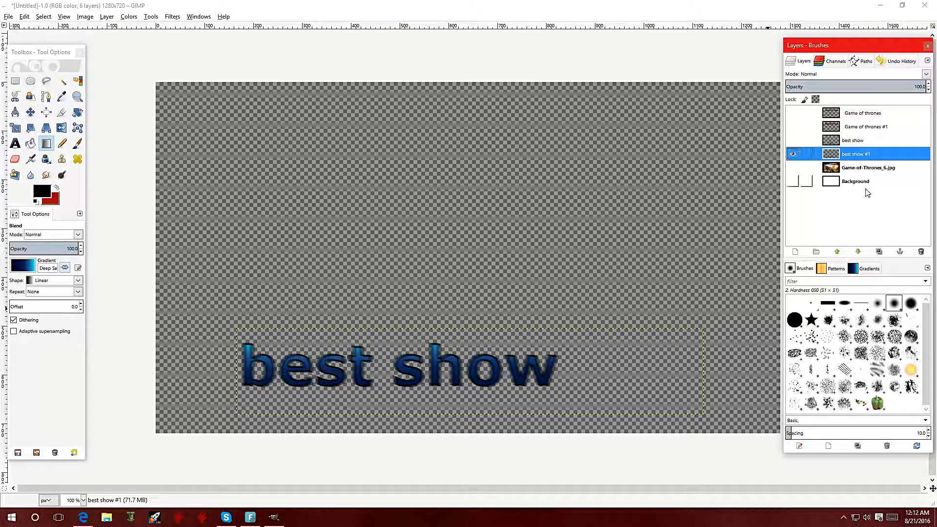
click(866, 253)
click(866, 253)
click(866, 253)
click(866, 253)
click(866, 254)
click(866, 254)
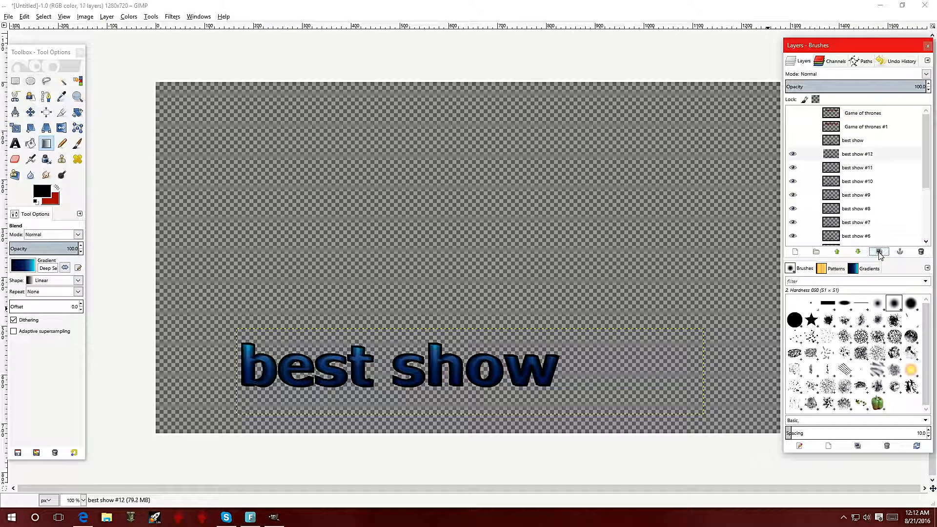
click(866, 253)
click(866, 253)
click(866, 253)
click(866, 253)
click(866, 253)
click(866, 254)
click(866, 253)
click(866, 253)
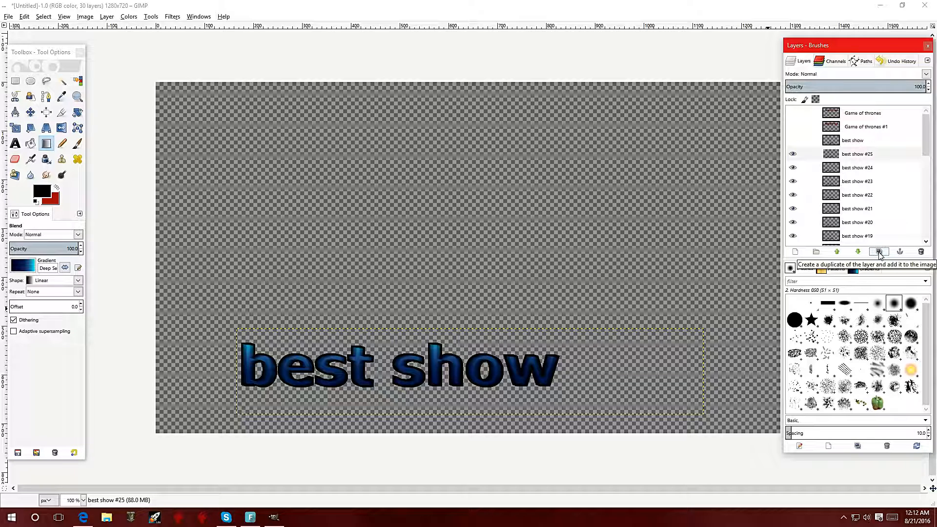
Merge all the visible blurred "best show" copies into one layer, expanded as necessary
click(848, 155)
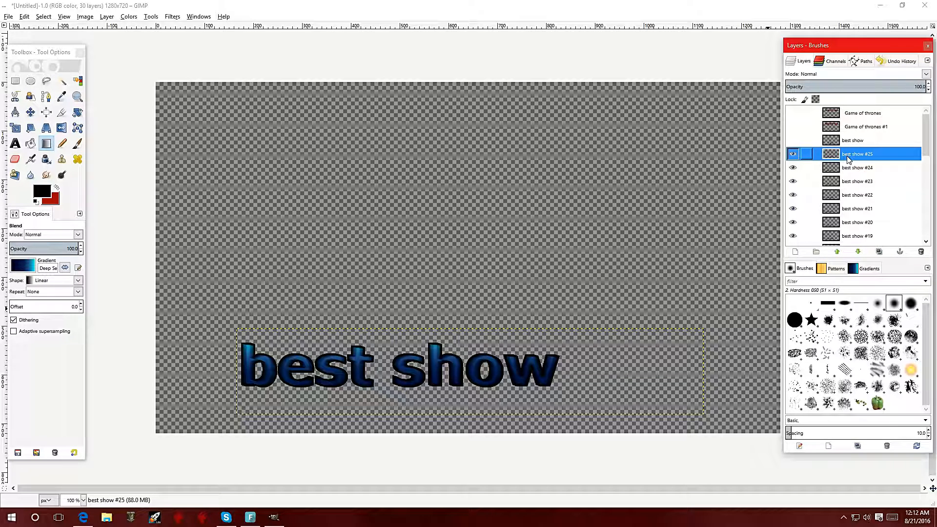
right_click(847, 157)
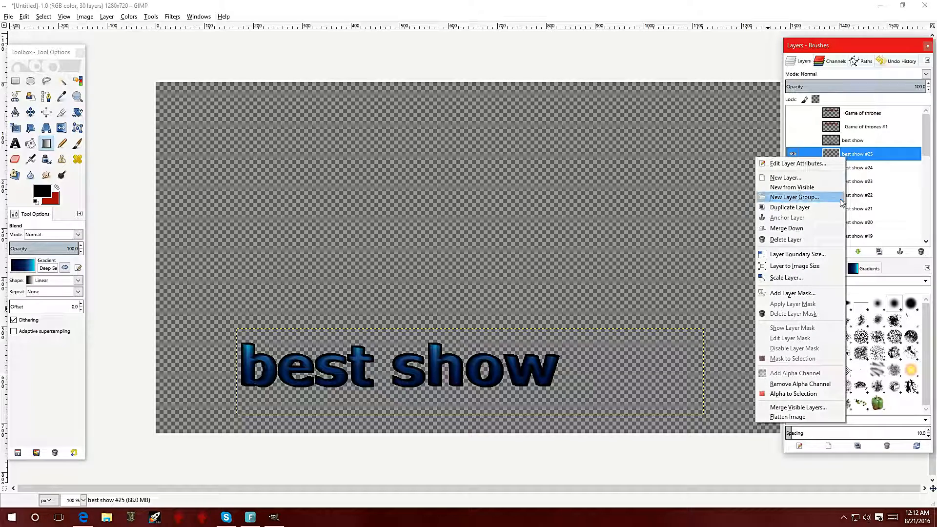
click(802, 409)
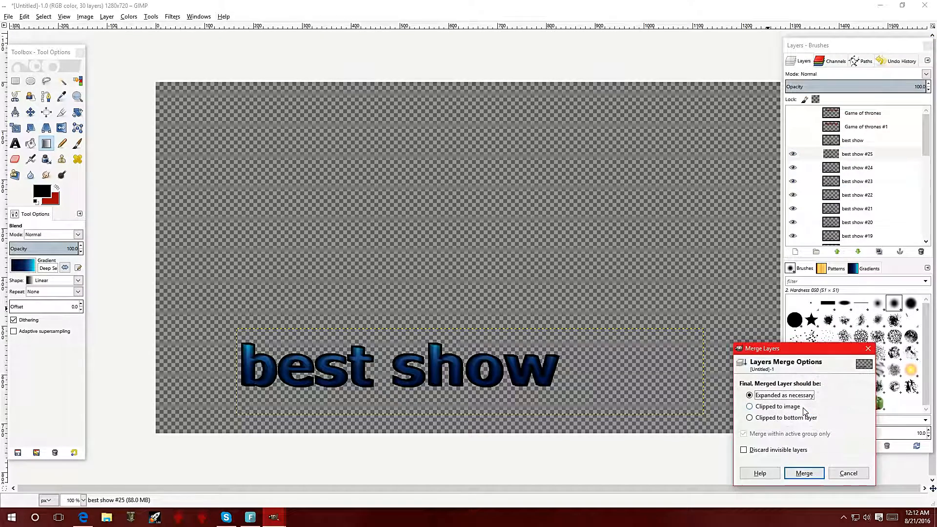
click(803, 473)
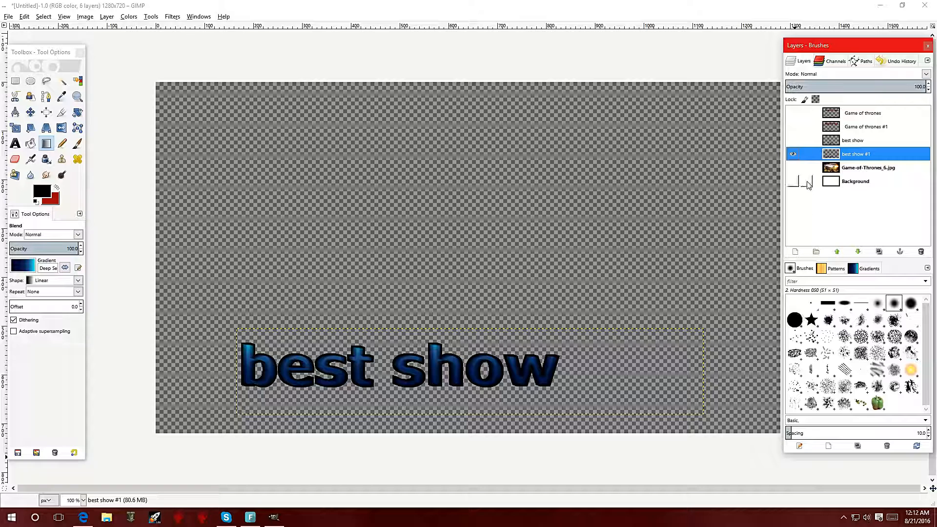
Show the original "best show" layer and merge it with its shadow layer, expanded as necessary
click(793, 141)
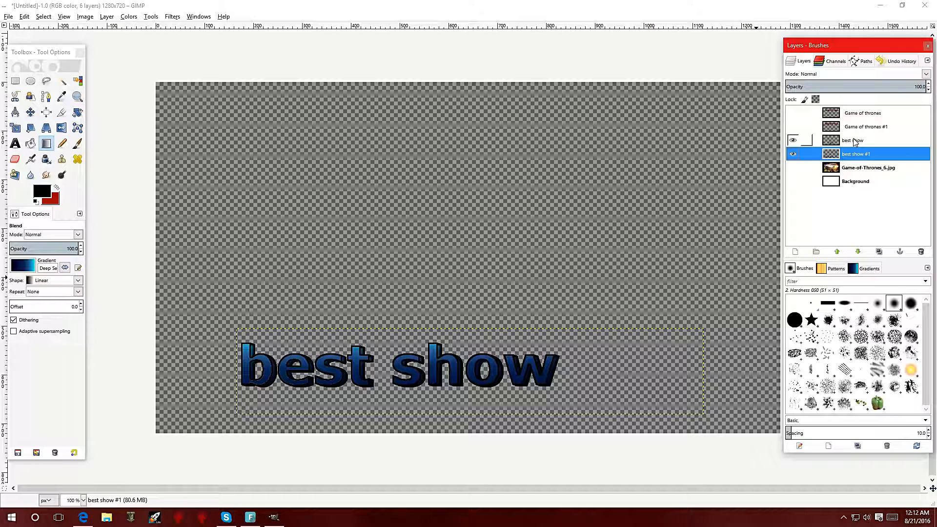
right_click(805, 154)
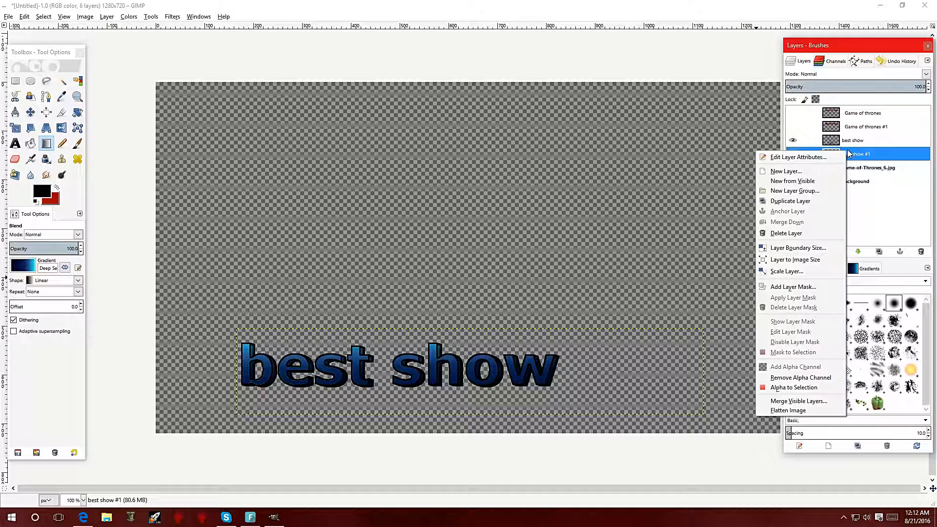
click(801, 401)
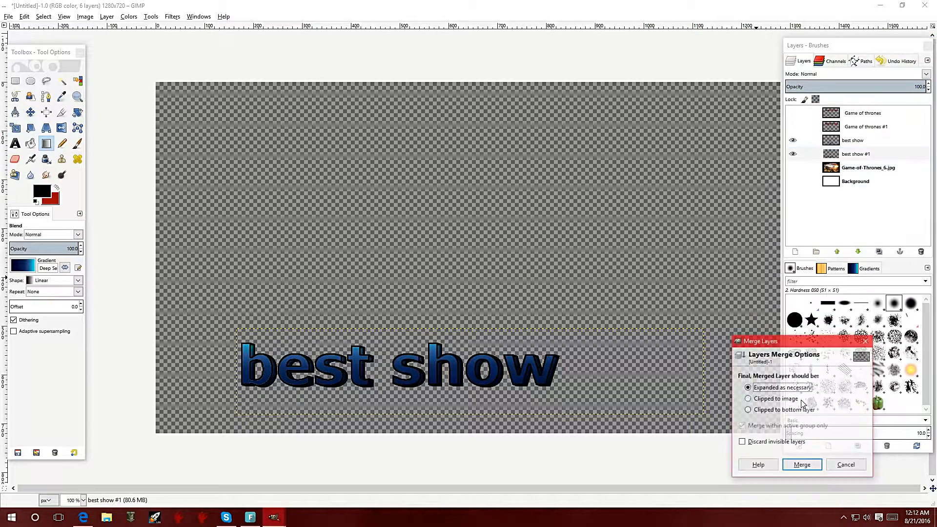
click(802, 466)
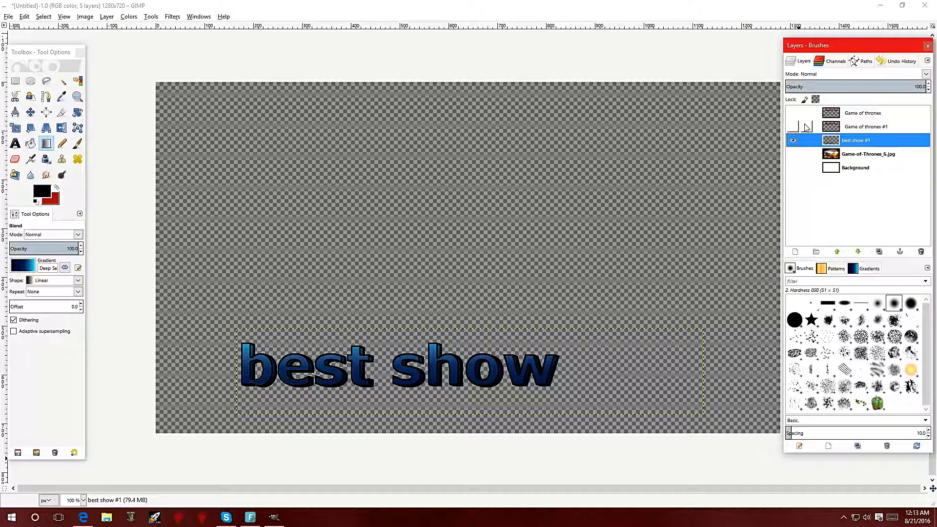
Hide the "best show #1" layer, show both "Game of thrones" layers and merge them into one, expanded as necessary
click(792, 140)
click(792, 113)
click(793, 127)
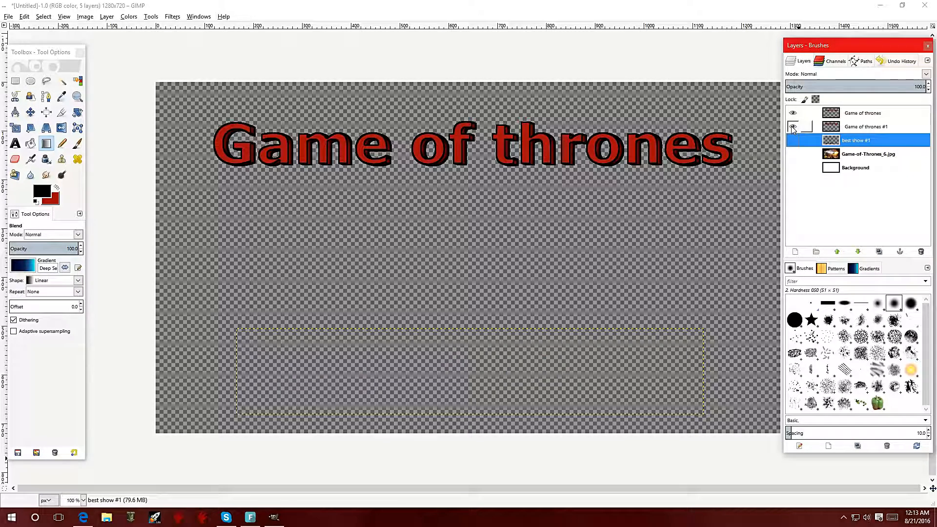
right_click(853, 114)
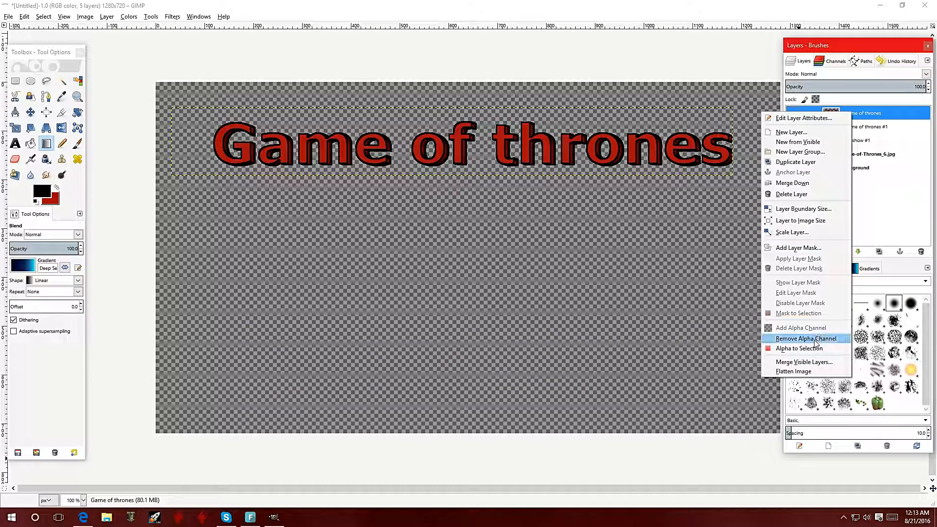
click(802, 361)
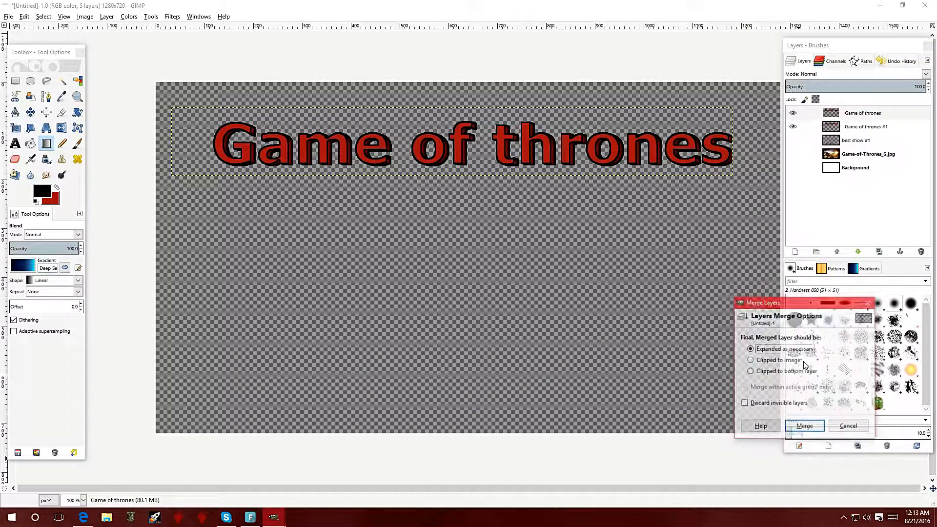
click(804, 425)
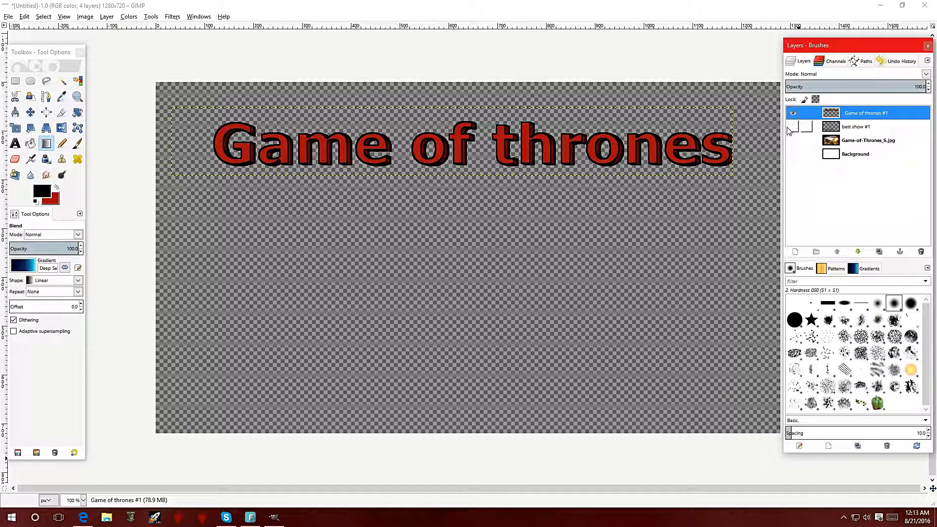
Stretch the merged "Game of thrones" title layer taller, scaling it to 1150 × 226 px
click(16, 128)
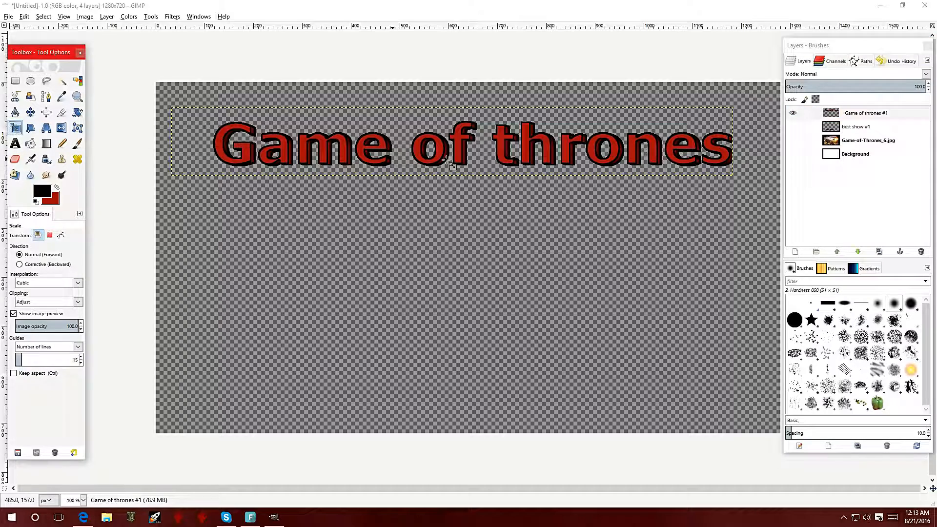
click(481, 148)
drag(451, 177, 458, 229)
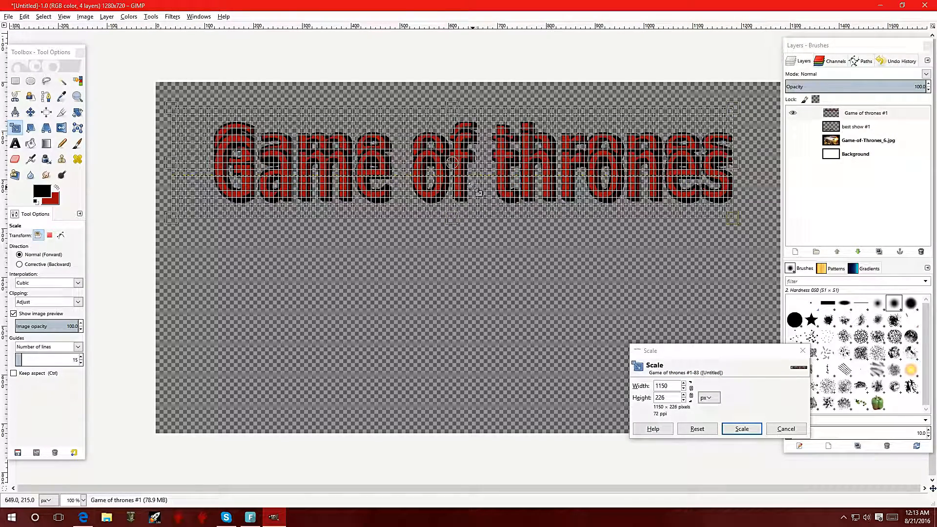
click(745, 431)
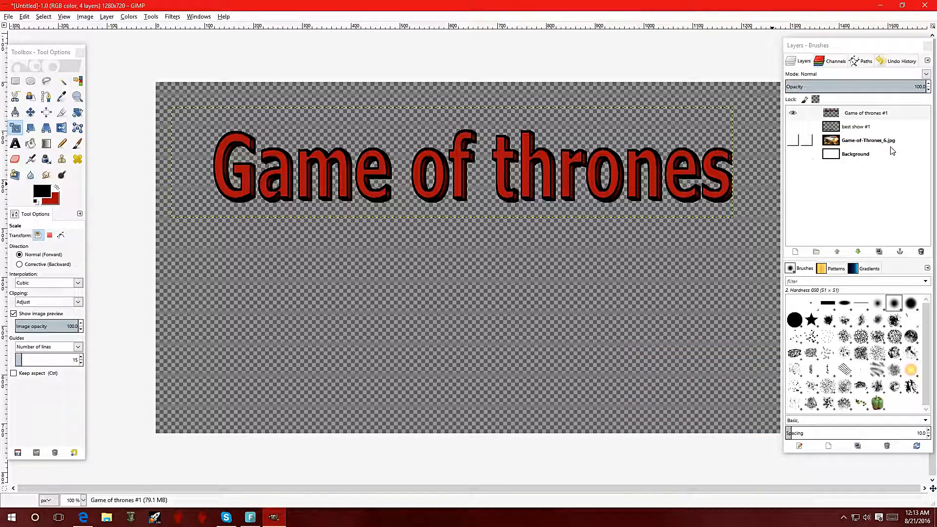
Select the "best show #1" layer and make it and the Game-of-Thrones_6.jpg picture layer visible
click(860, 128)
click(792, 126)
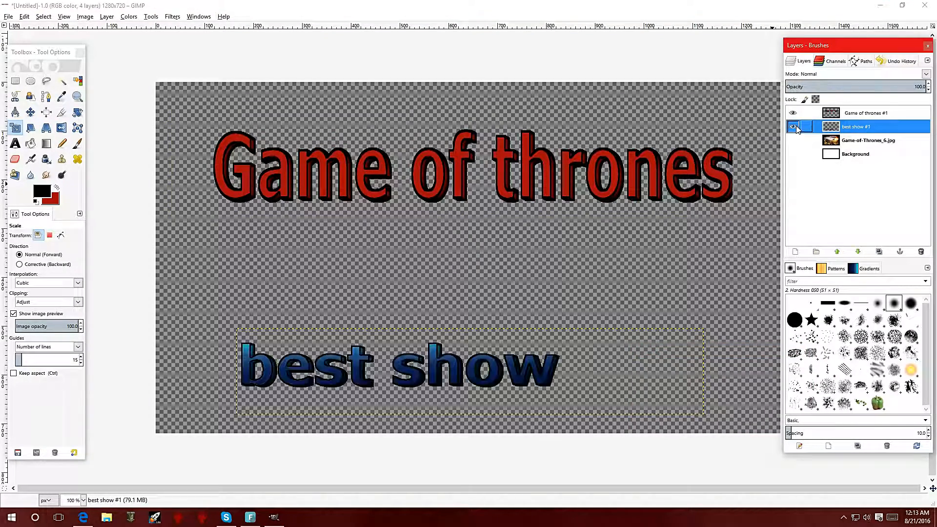
click(792, 140)
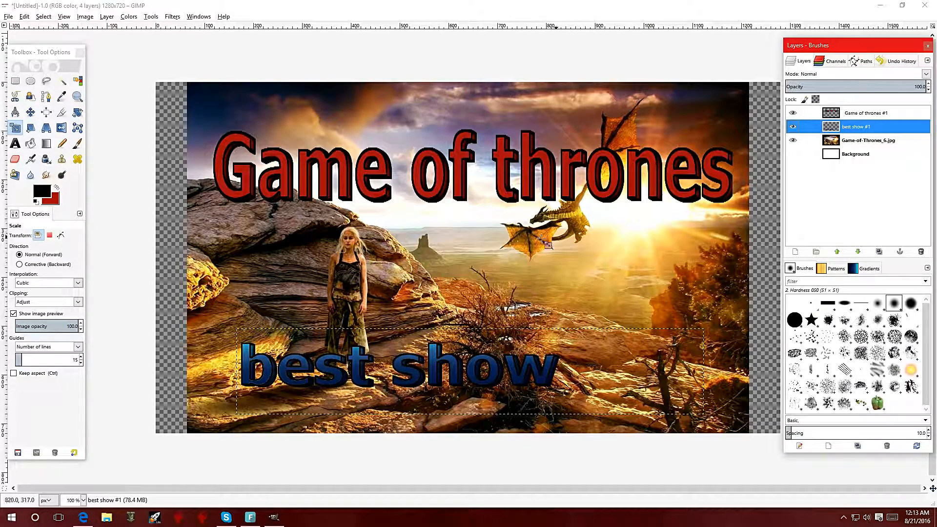
Scale the "best show #1" layer up, making the text wider and the layer about 233 px tall
key(Tab)
click(453, 177)
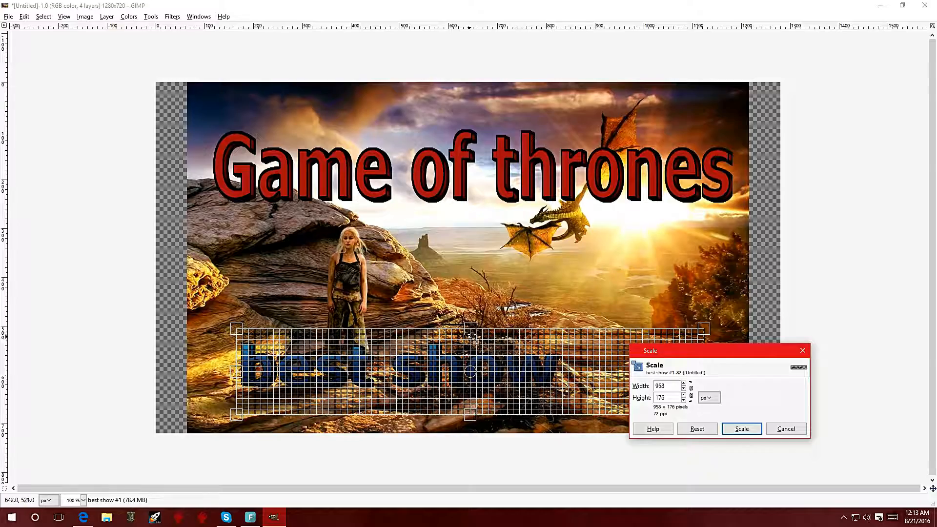
key(Tab)
drag(472, 339, 472, 313)
key(Tab)
drag(656, 350, 733, 357)
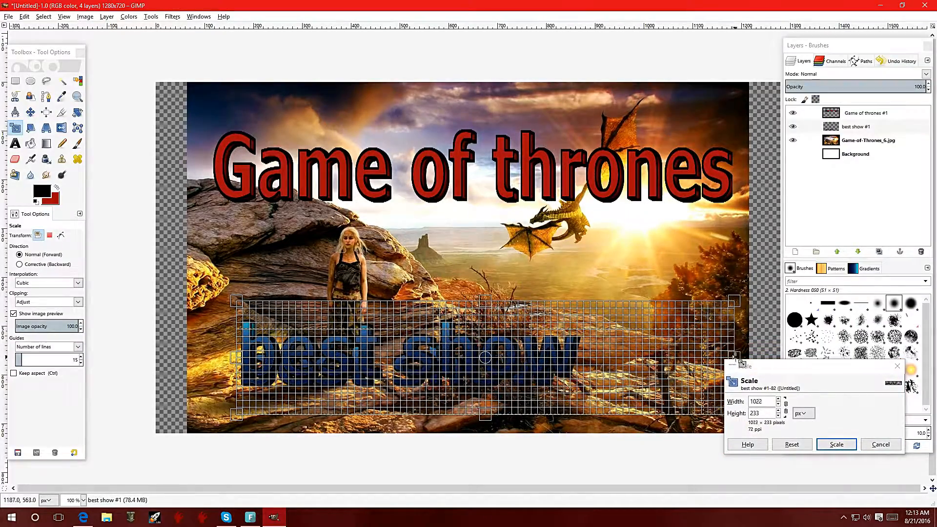
click(836, 444)
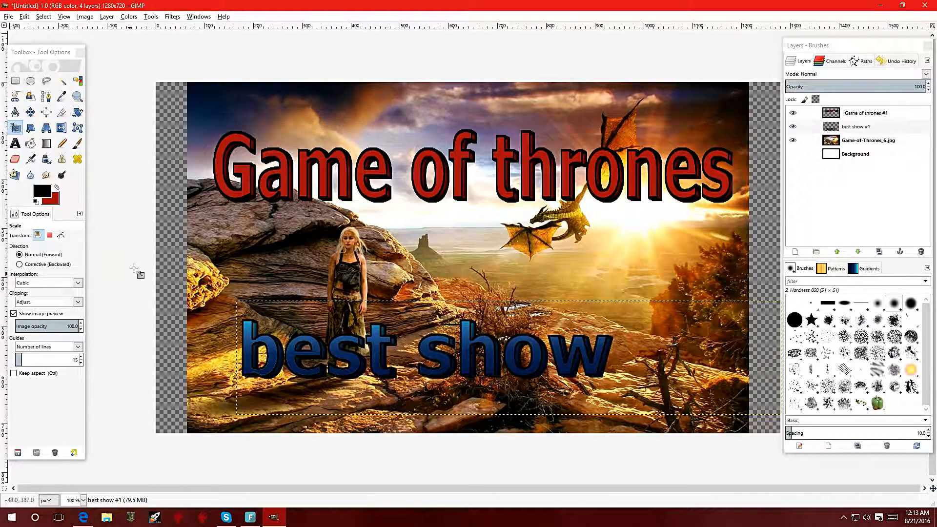
click(868, 141)
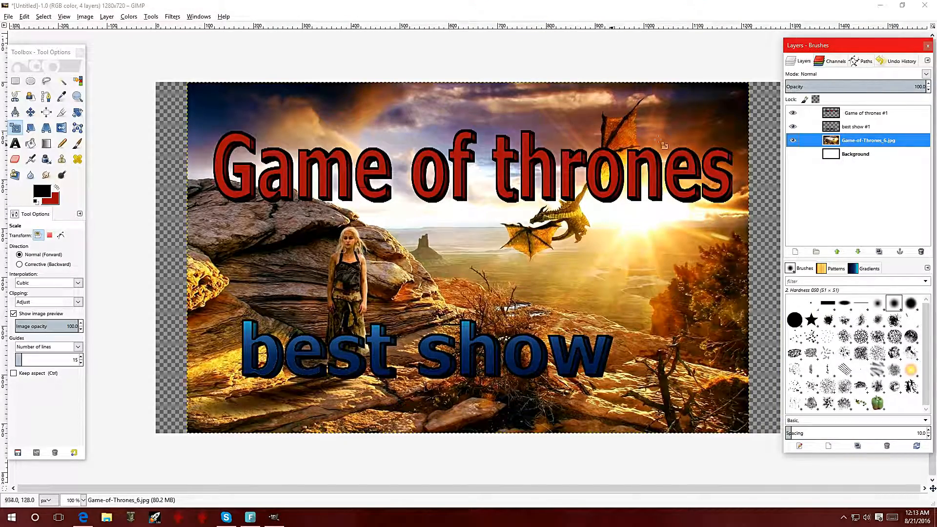
Move the "Game of thrones #1" title up near the picture's upper edge, keeping its size, and reselect the Game-of-Thrones_6.jpg layer
click(857, 115)
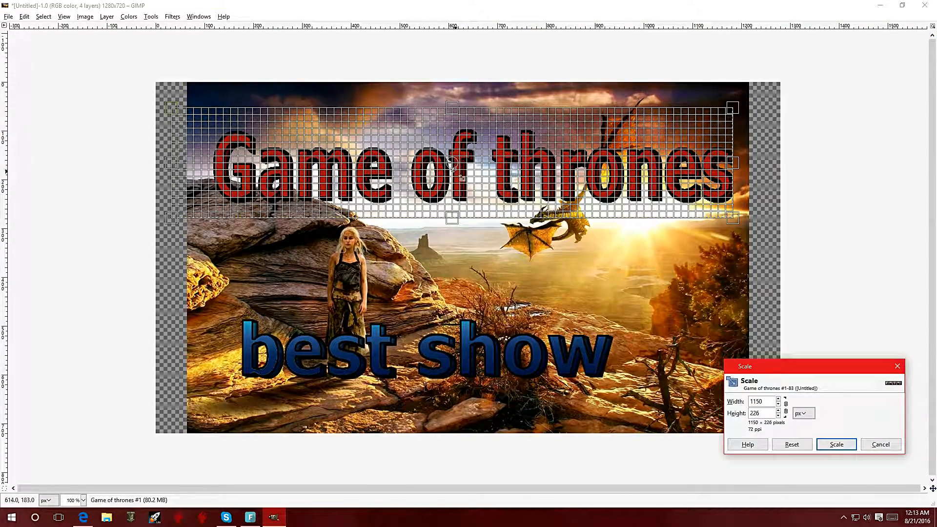
drag(453, 164, 453, 132)
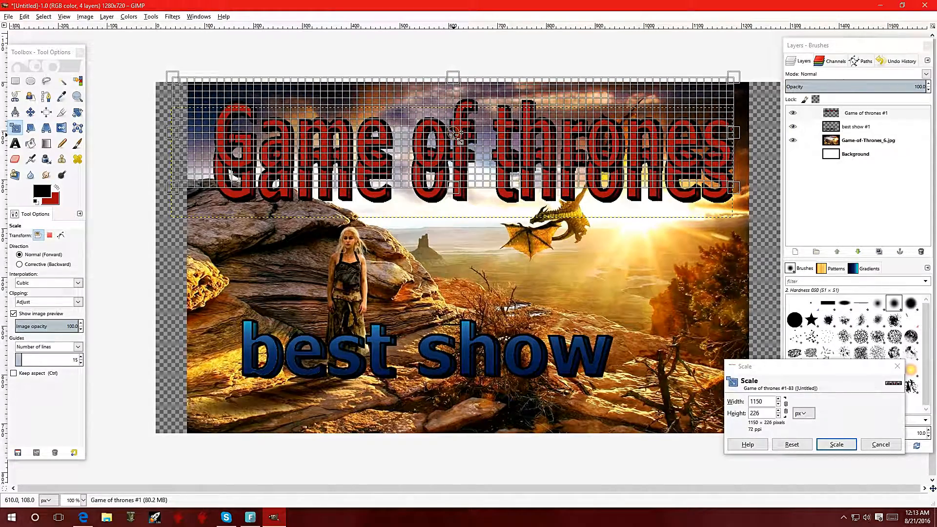
click(836, 444)
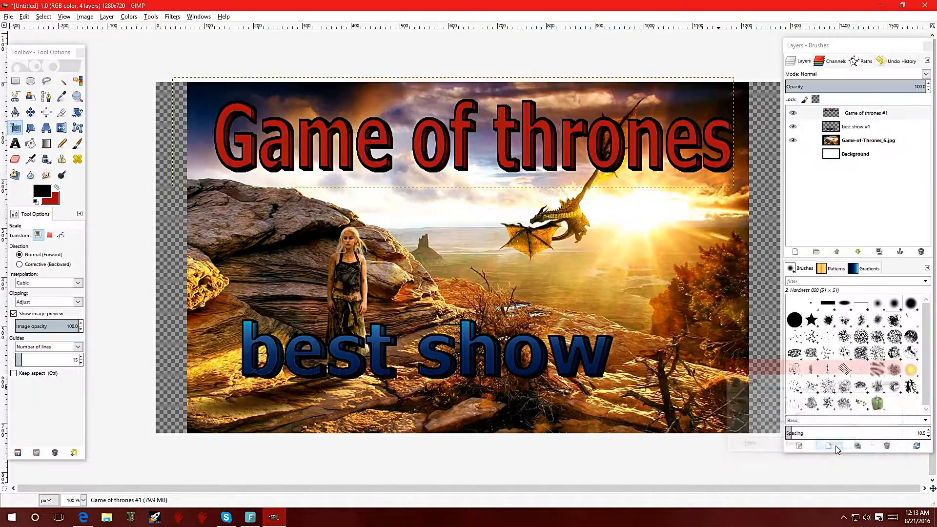
click(863, 142)
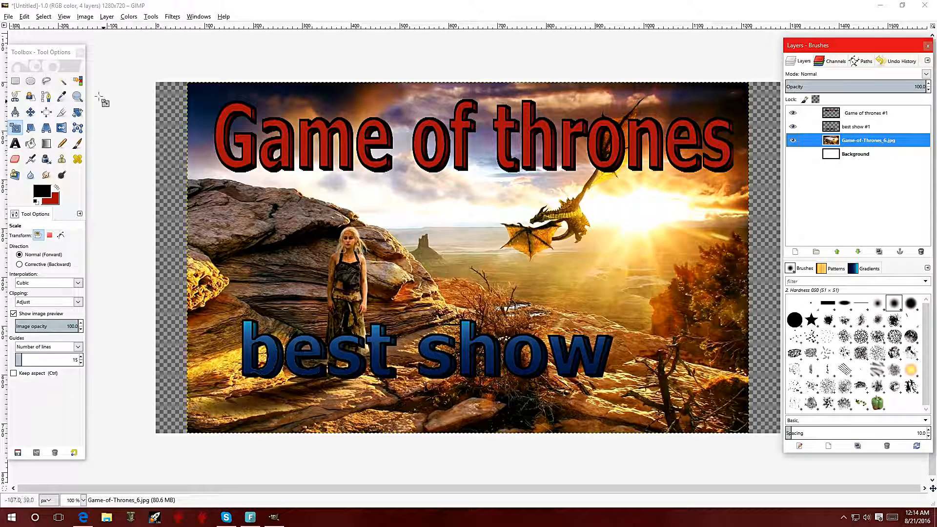
Export the thumbnail to the Desktop folder as got.png with PNG compression level 9
click(8, 17)
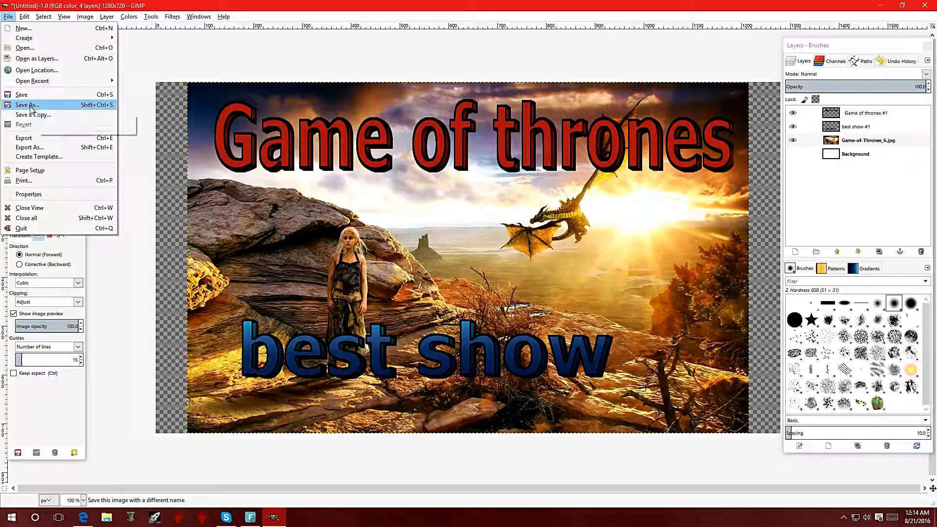
click(31, 139)
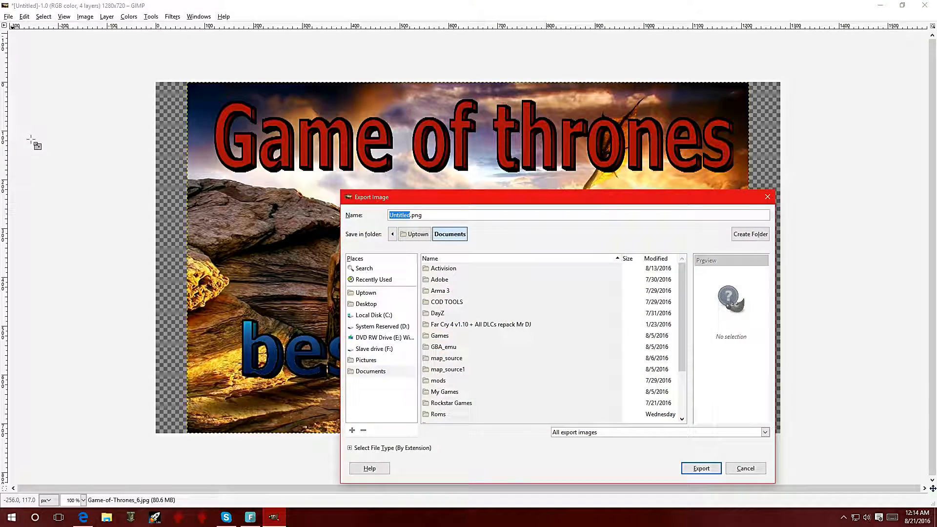
click(372, 361)
click(366, 303)
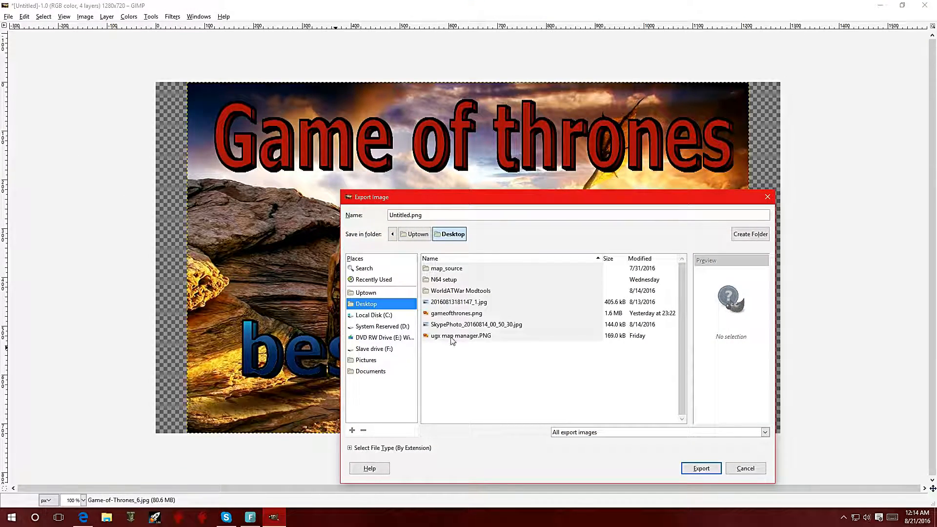
double_click(409, 214)
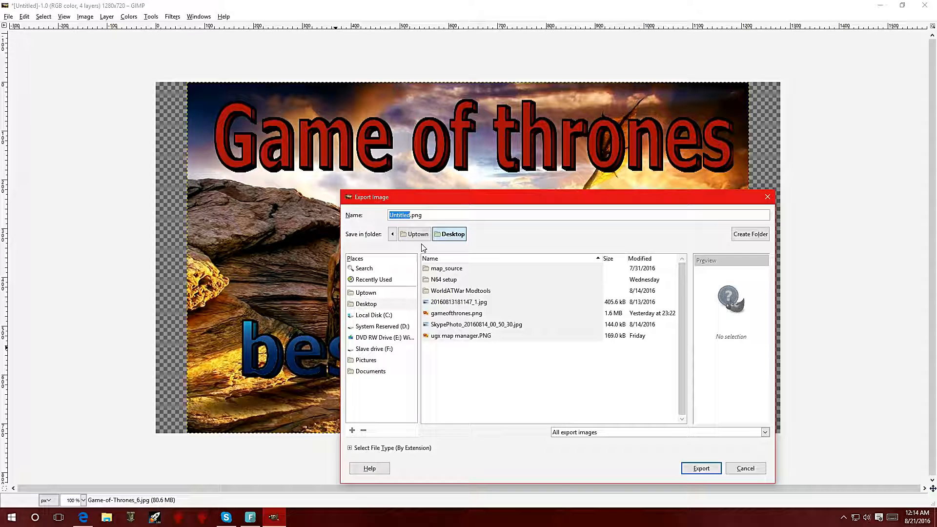
text(got)
click(697, 467)
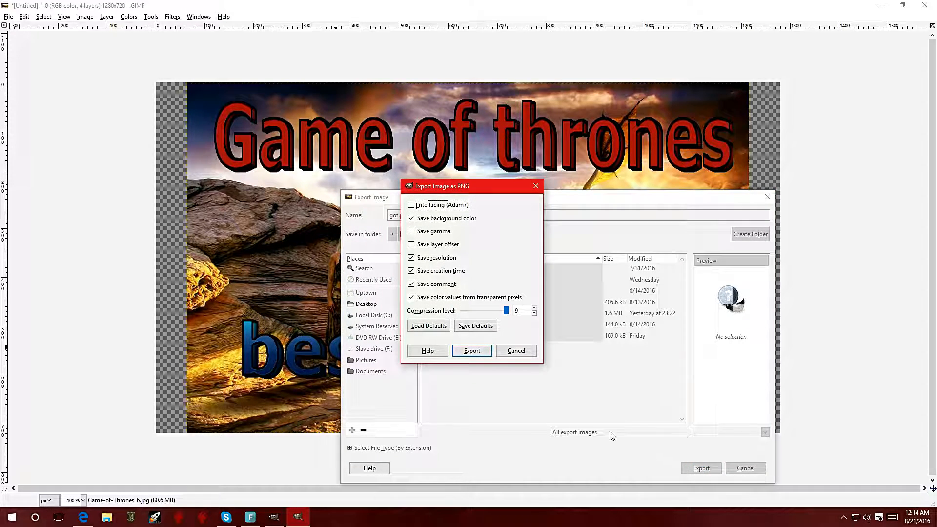
drag(446, 191, 606, 197)
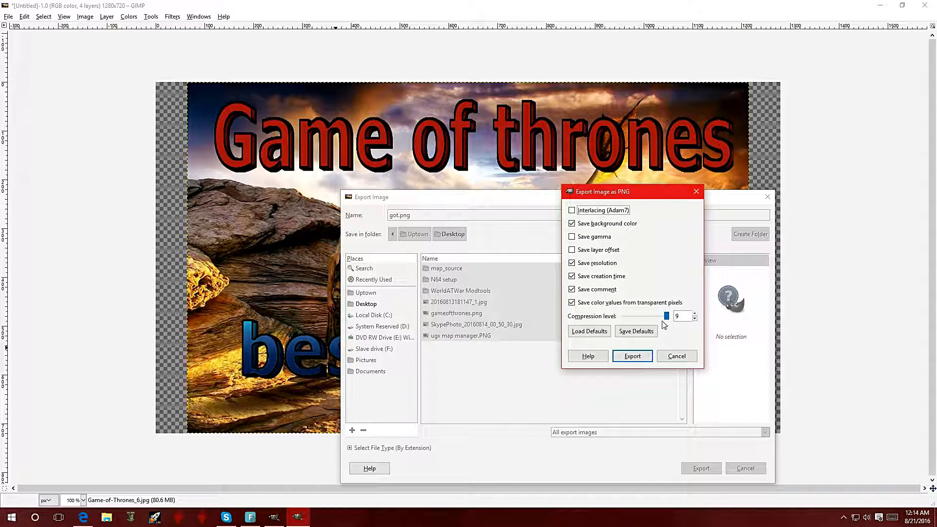
click(633, 356)
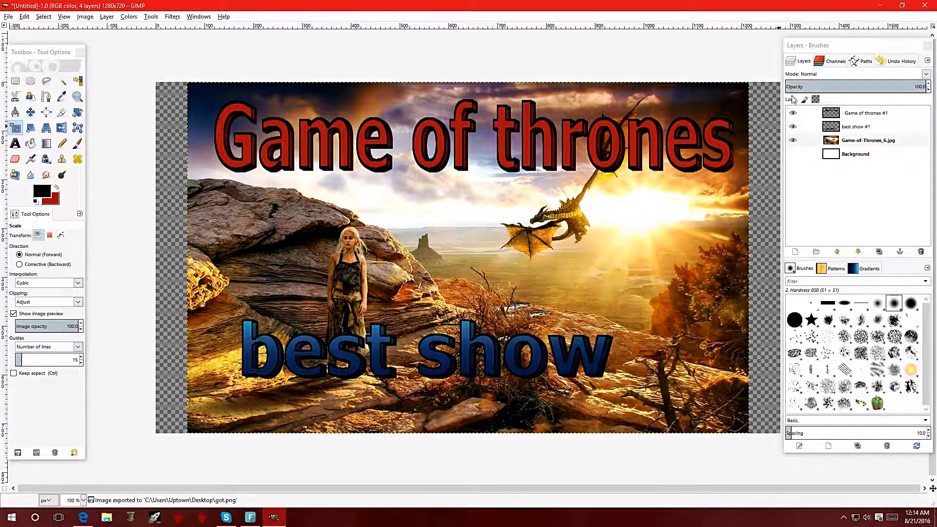
Minimize GIMP and view the exported got.png from the desktop in Photos
click(881, 6)
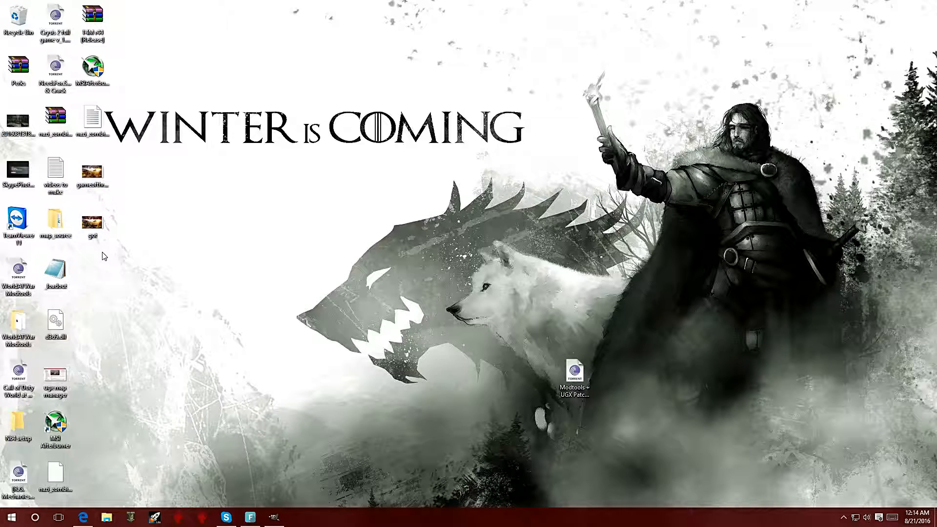
double_click(95, 224)
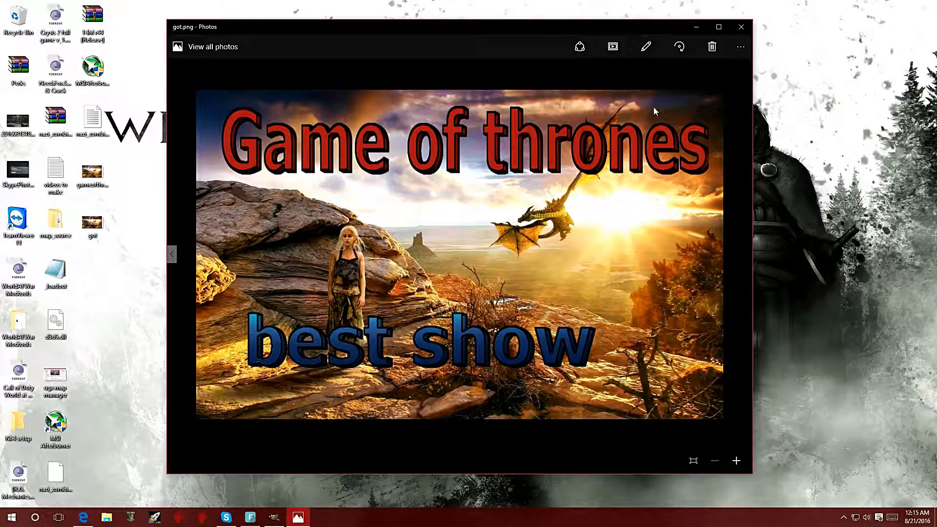
click(696, 27)
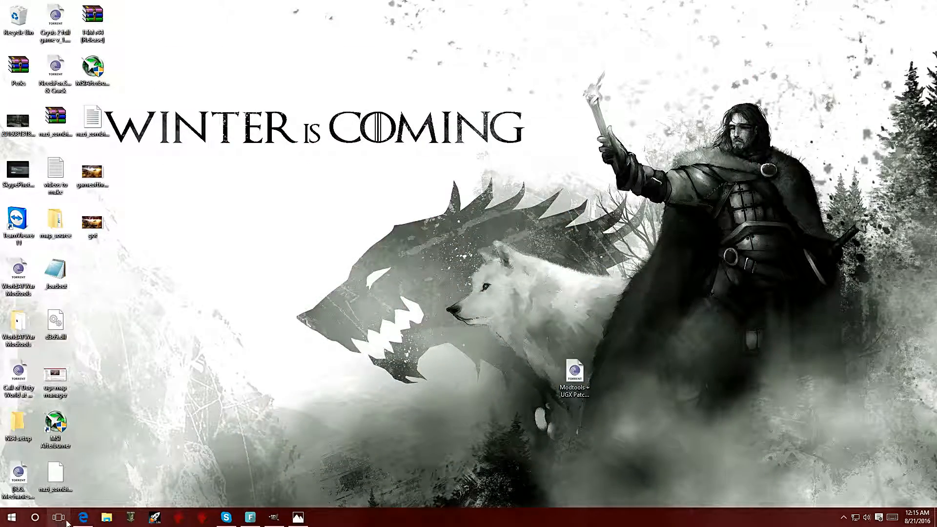
Switch to the Edge browser and examine the fonts and their licence notes on the first page of dafont.com's Top list
click(83, 517)
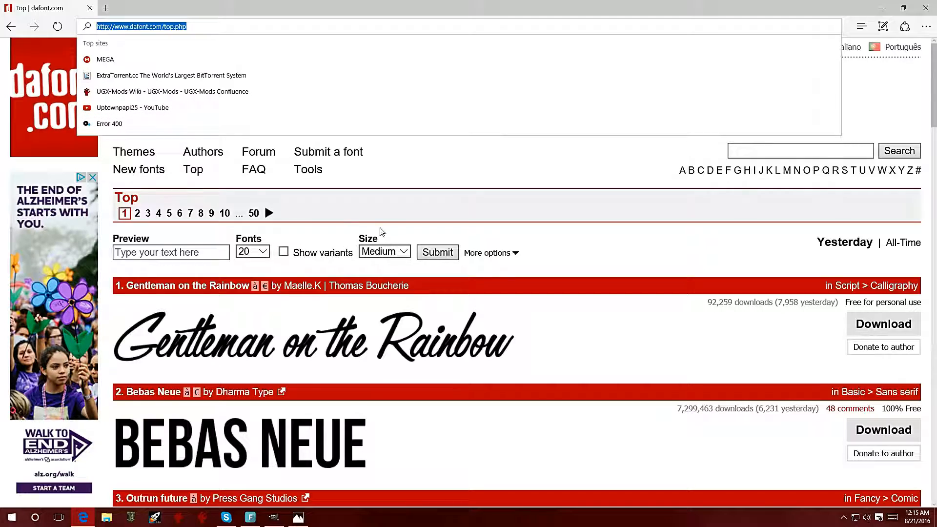
click(611, 244)
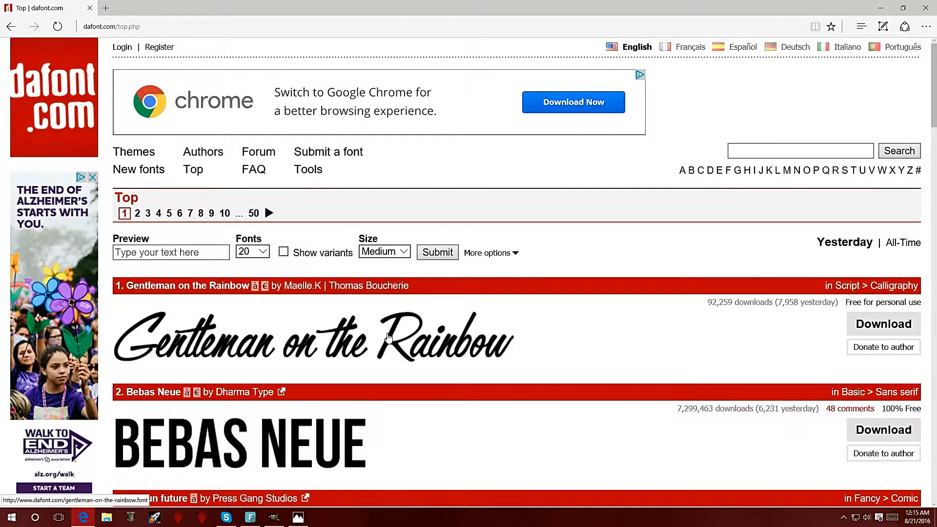
scroll(477, 357, down, 10)
scroll(477, 357, down, 13)
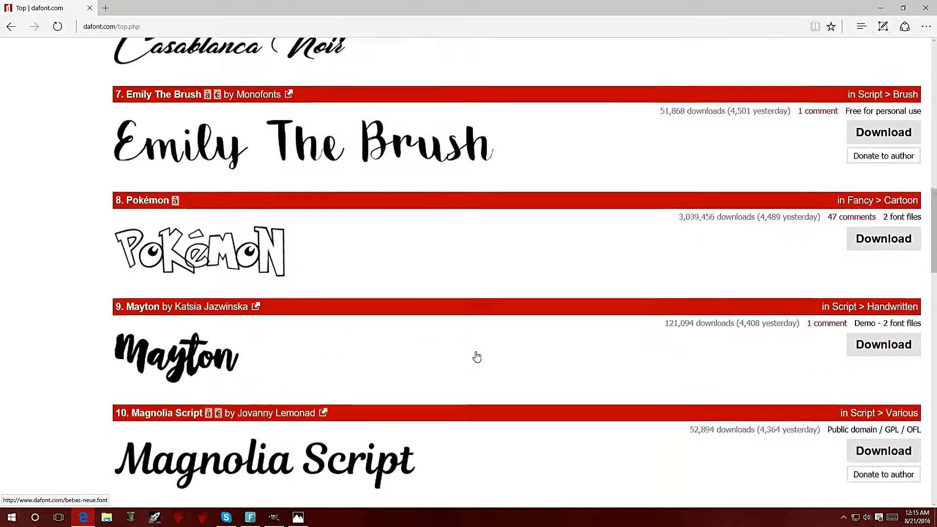
scroll(478, 355, down, 3)
scroll(477, 356, up, 20)
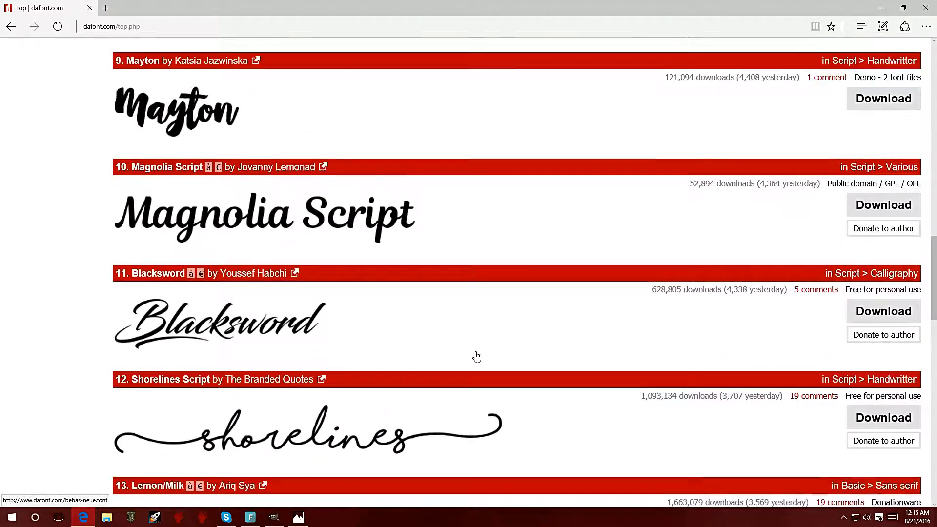
scroll(477, 357, up, 5)
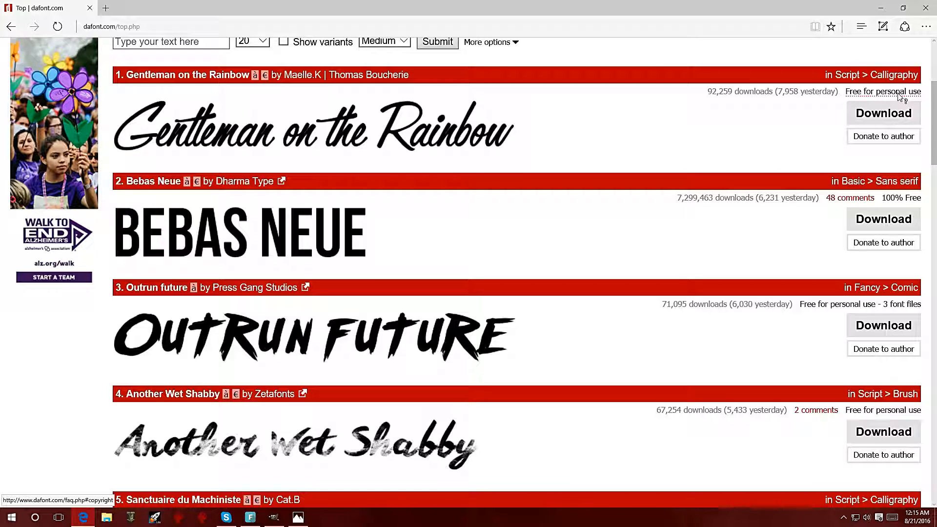
scroll(883, 234, down, 4)
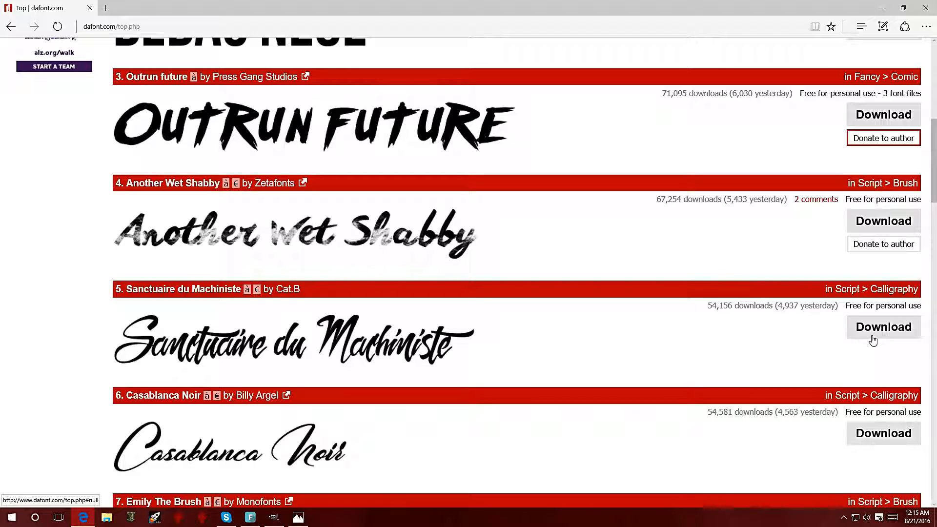
scroll(872, 340, down, 5)
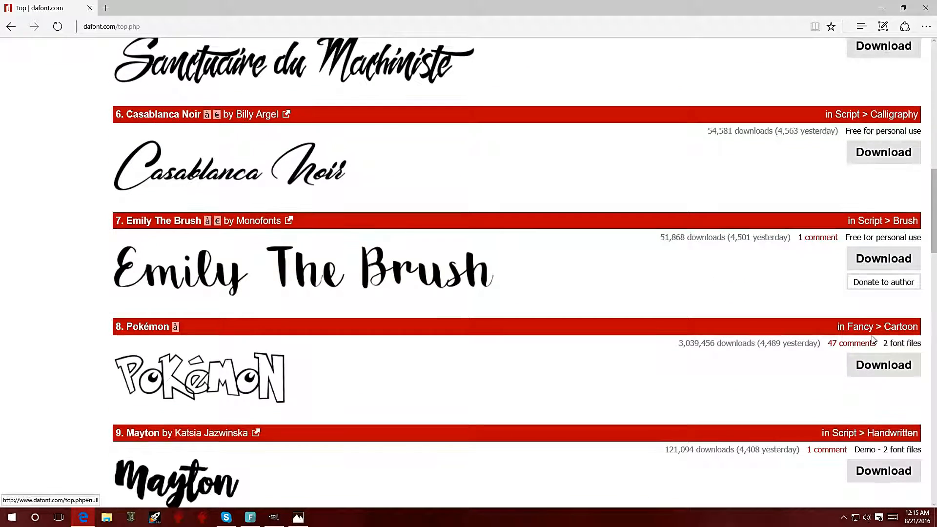
scroll(711, 295, down, 4)
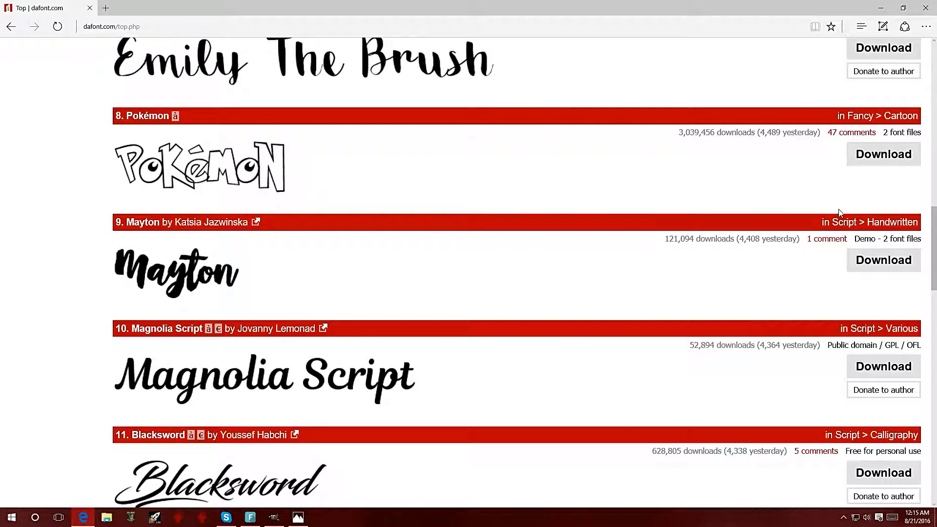
scroll(842, 278, down, 3)
scroll(843, 280, down, 9)
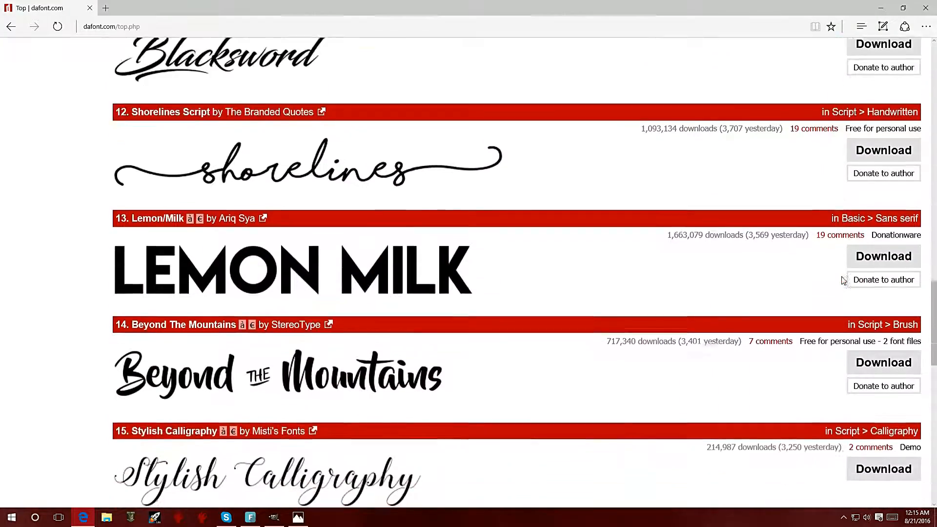
scroll(844, 280, down, 8)
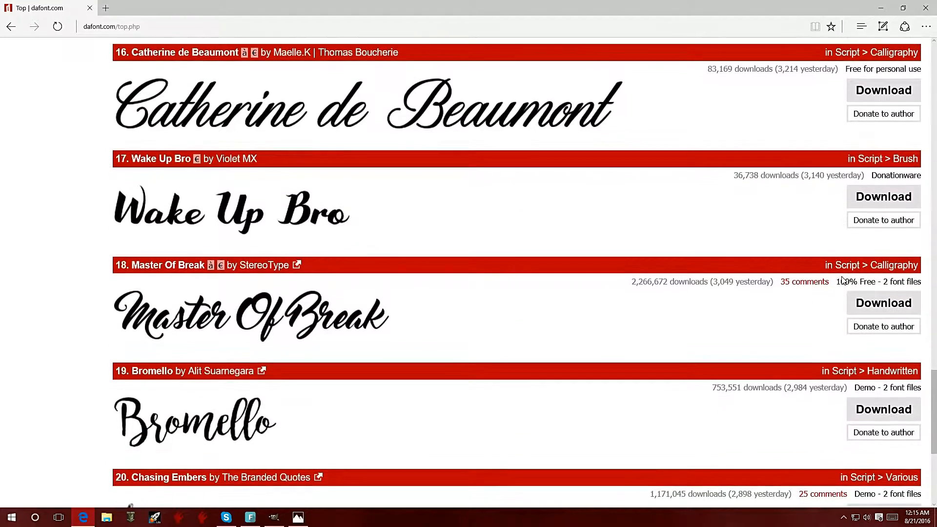
scroll(843, 280, down, 1)
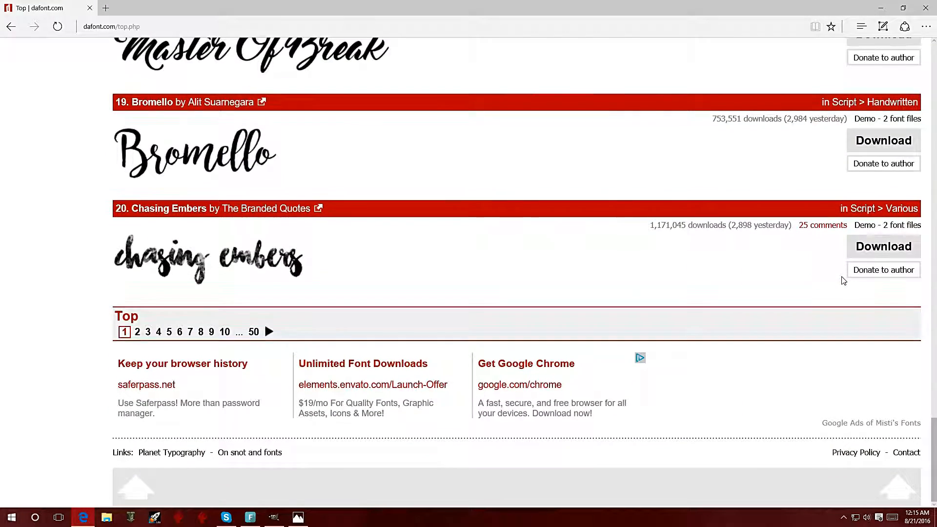
Look through the fonts on page 2 of dafont.com's Top list and return to GIMP
click(136, 333)
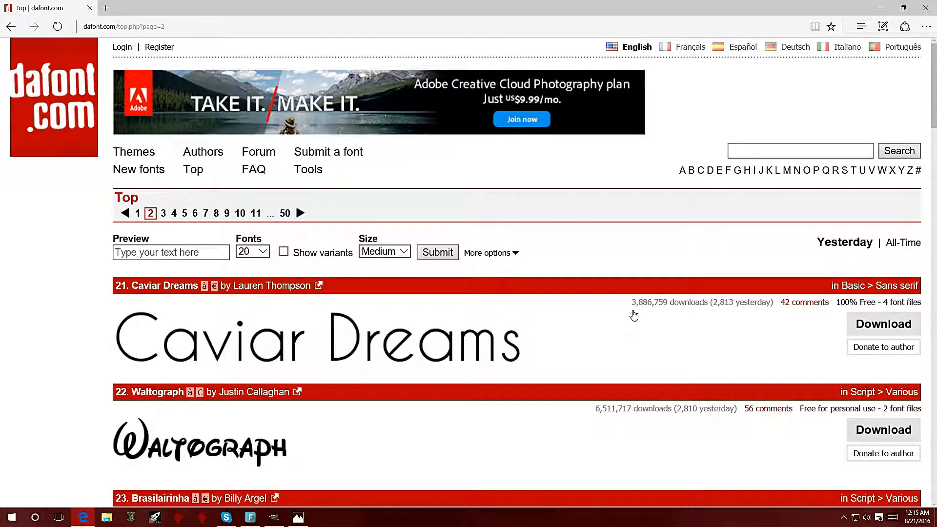
scroll(614, 321, down, 10)
scroll(614, 320, down, 20)
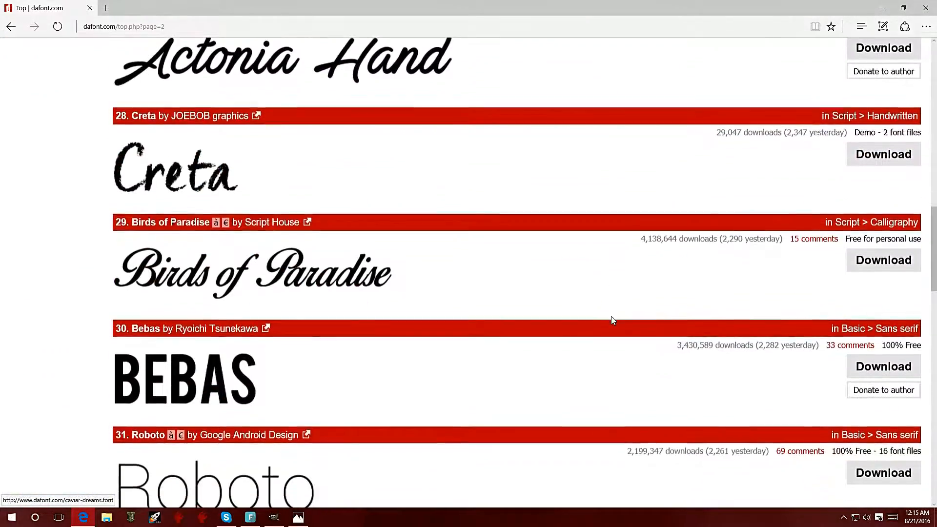
scroll(613, 321, up, 4)
scroll(613, 320, down, 13)
scroll(613, 321, up, 5)
scroll(613, 320, up, 20)
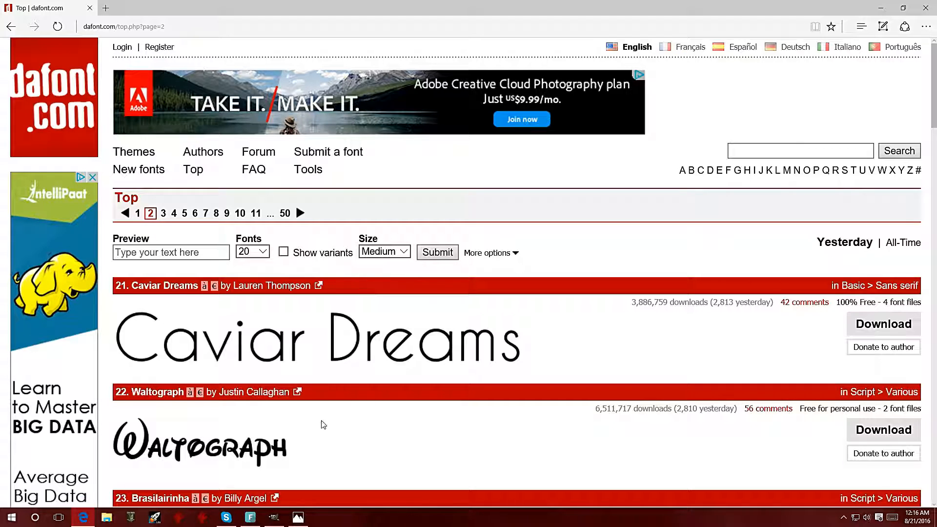
click(271, 516)
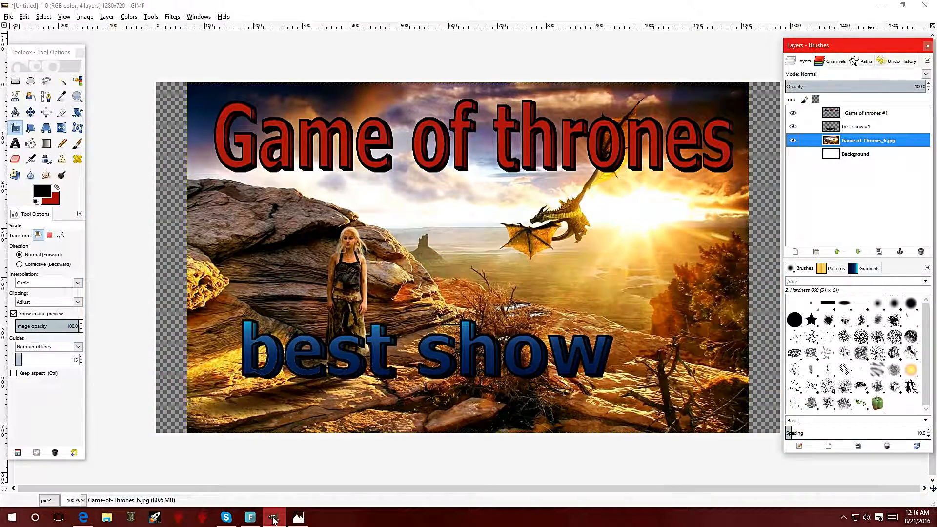